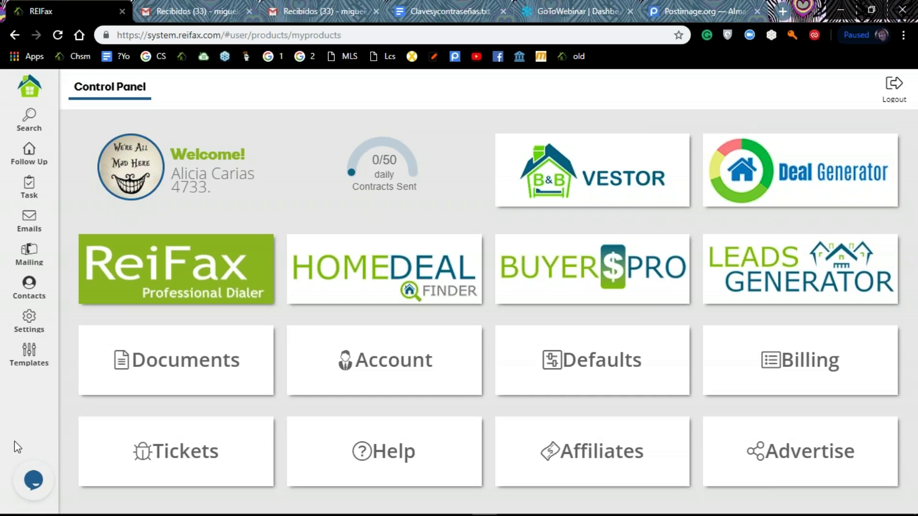
{"action": "left_click", "coordinate": [177, 361]}
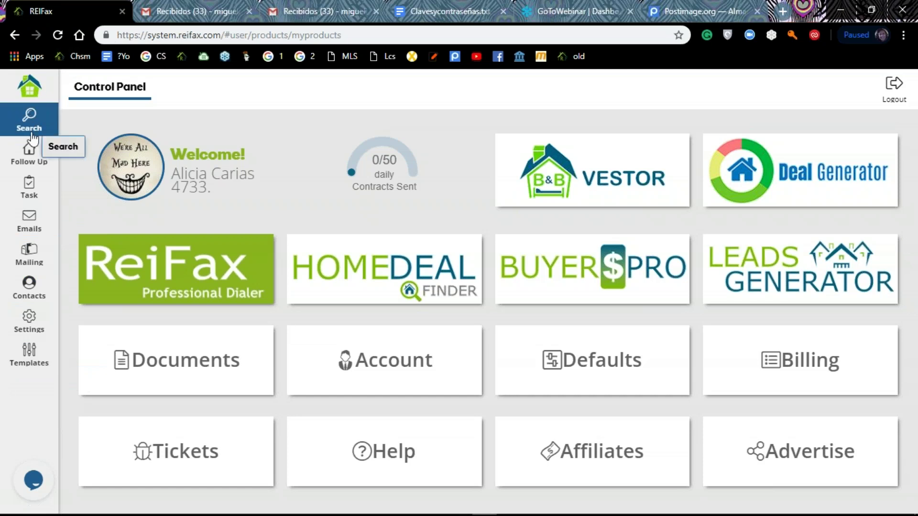
{"action": "left_click", "coordinate": [29, 360]}
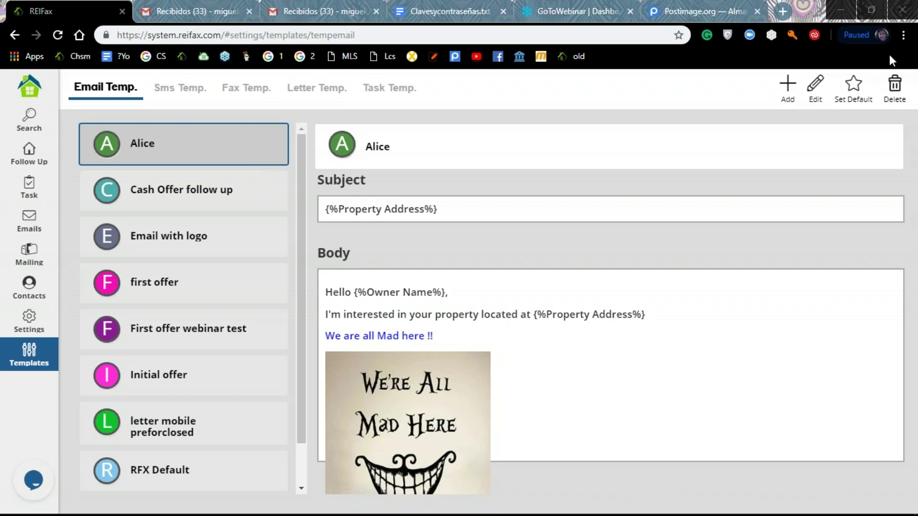
{"action": "left_click", "coordinate": [903, 35]}
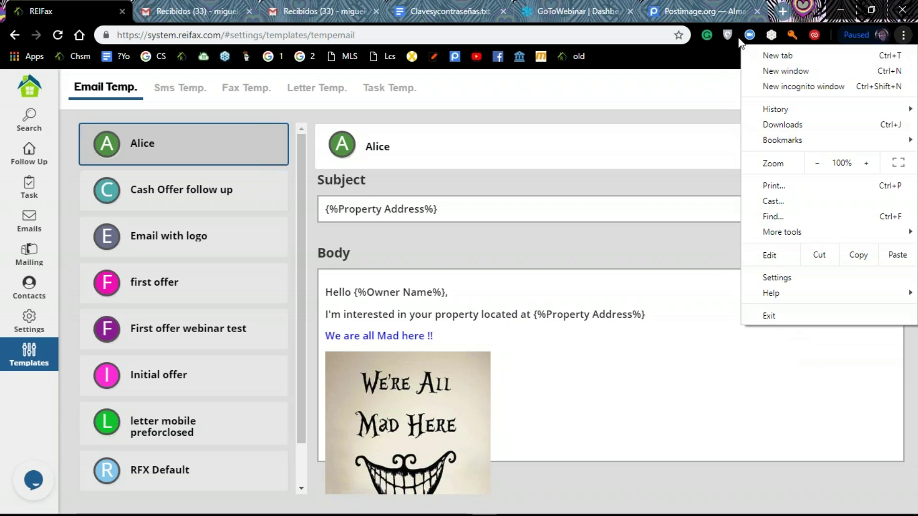
{"action": "left_click", "coordinate": [720, 68]}
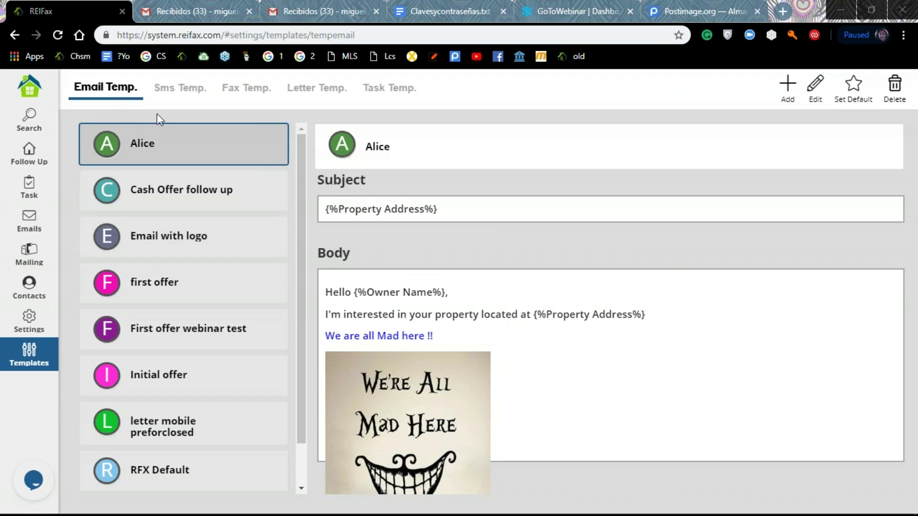
{"action": "left_click", "coordinate": [17, 94]}
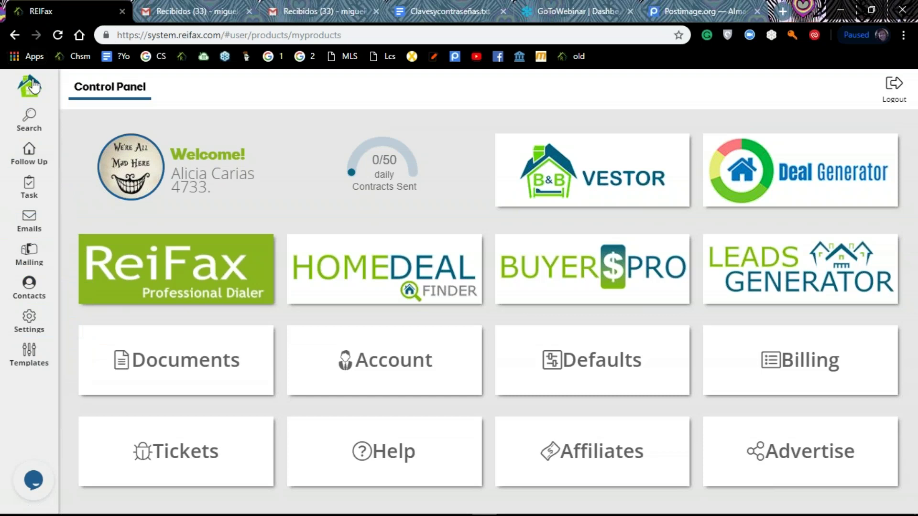
- Open the templates section and look through the SMS, fax, letter and task template categories
{"action": "left_click", "coordinate": [36, 364]}
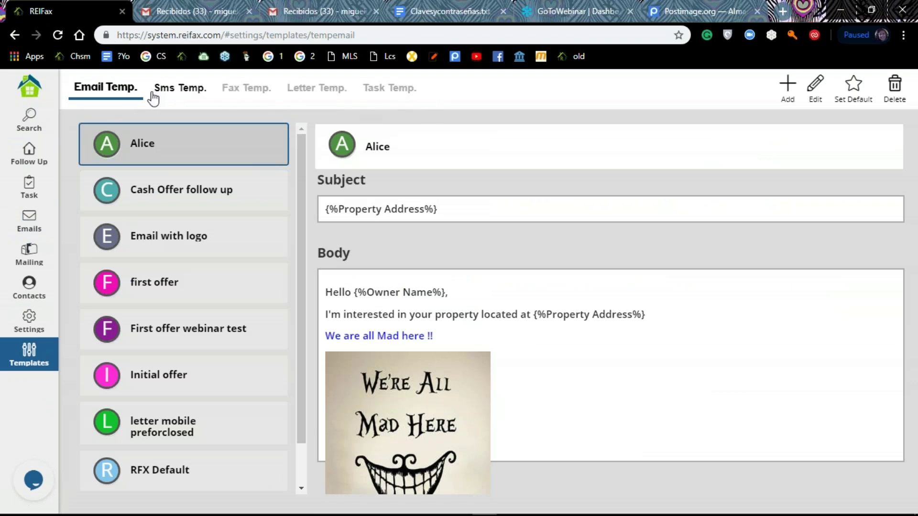
{"action": "left_click", "coordinate": [170, 94]}
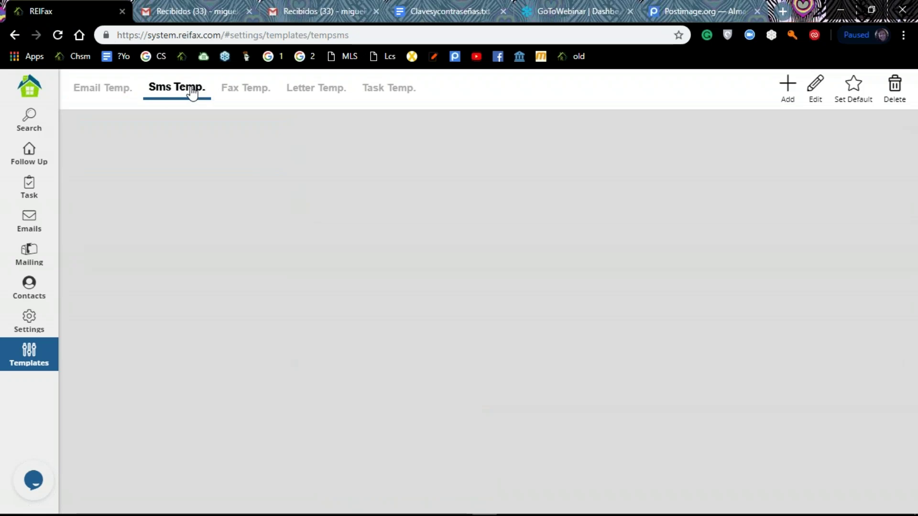
{"action": "left_click", "coordinate": [250, 98]}
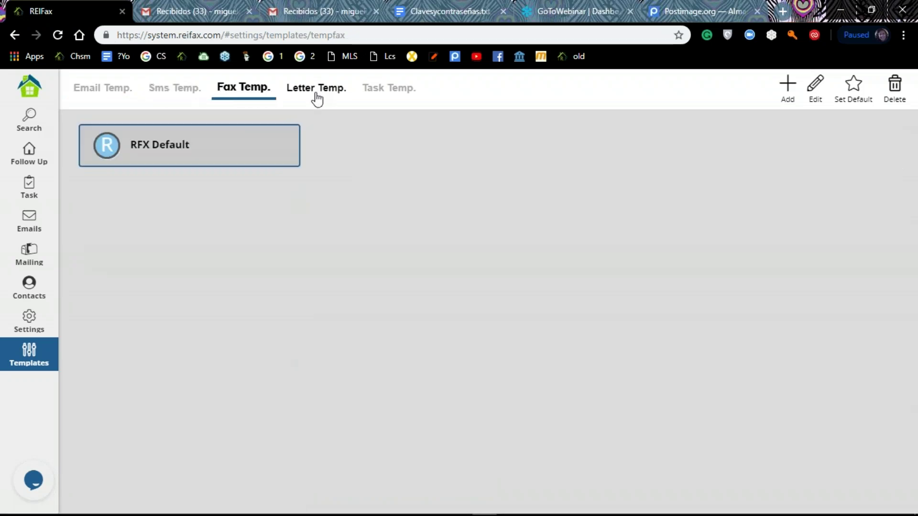
{"action": "left_click", "coordinate": [317, 95]}
{"action": "left_click", "coordinate": [381, 96]}
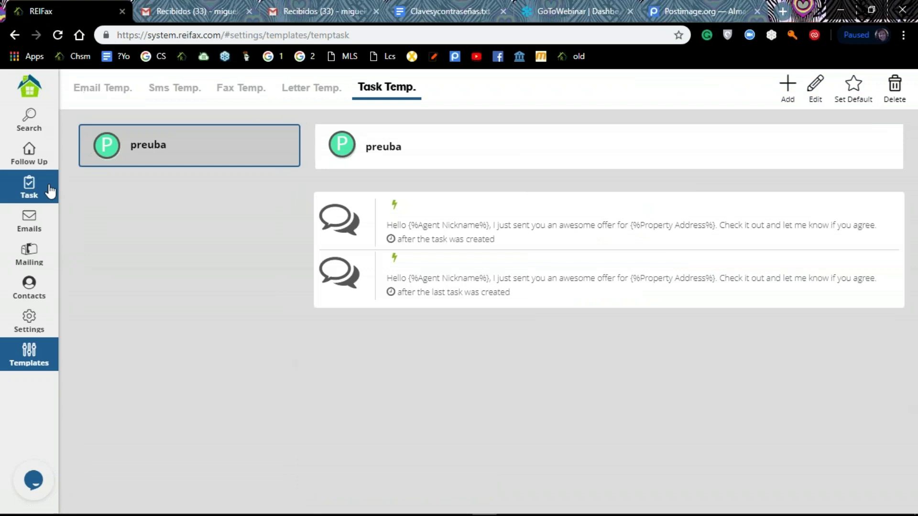
{"action": "left_click", "coordinate": [29, 362]}
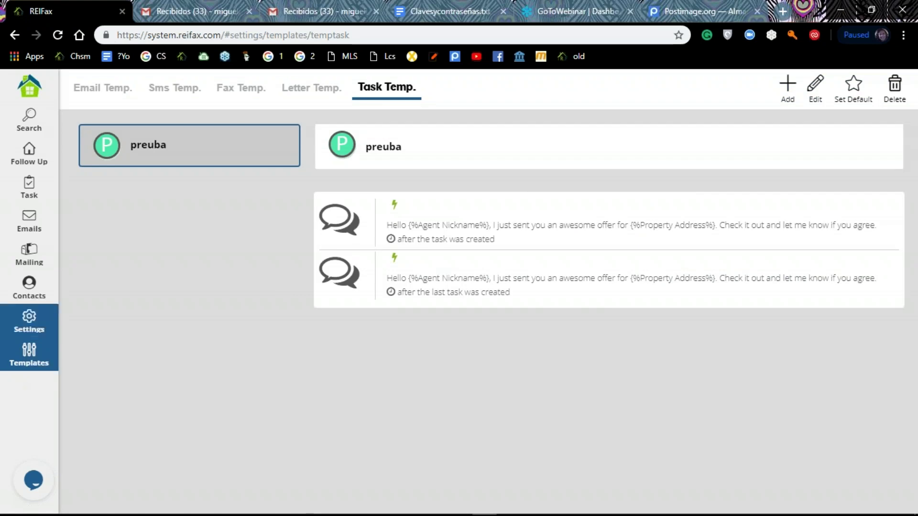
- Return to the email templates and start a new one named "Webinar test"
{"action": "left_click", "coordinate": [109, 91]}
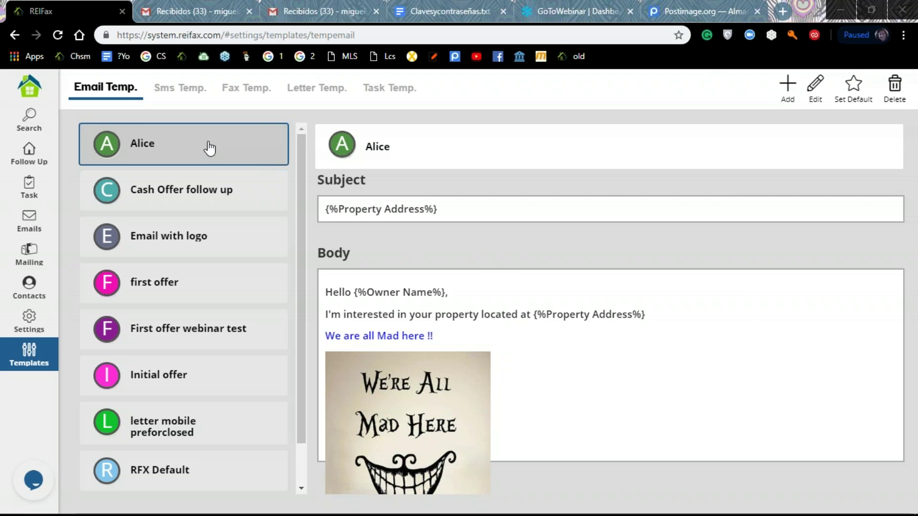
{"action": "left_click", "coordinate": [787, 89]}
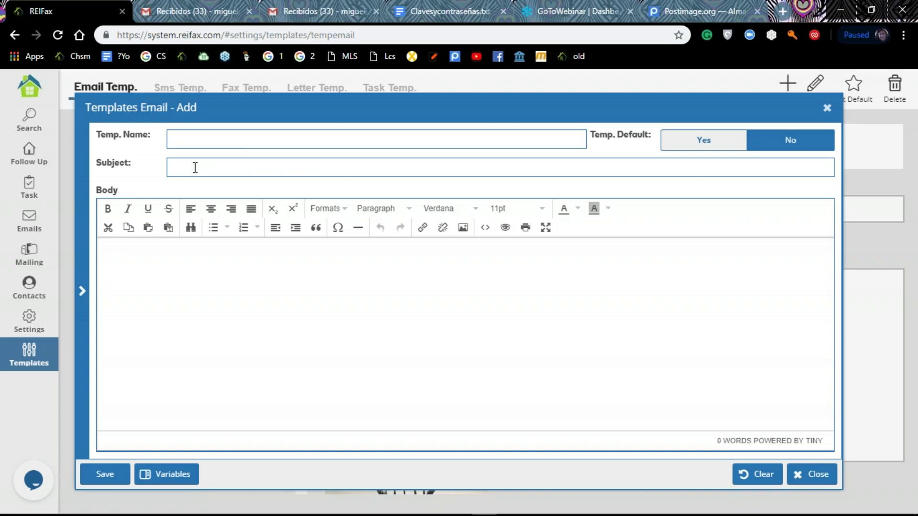
{"action": "left_click", "coordinate": [177, 140]}
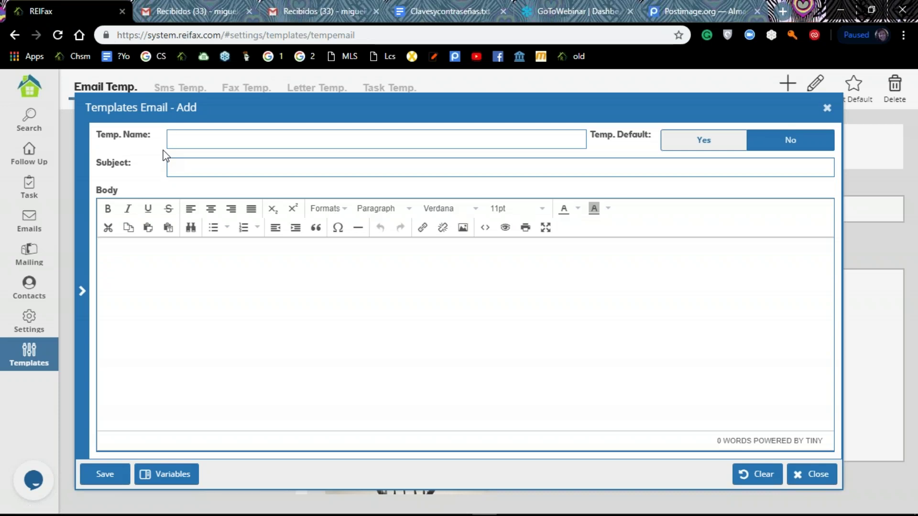
{"action": "type", "text": "W"}
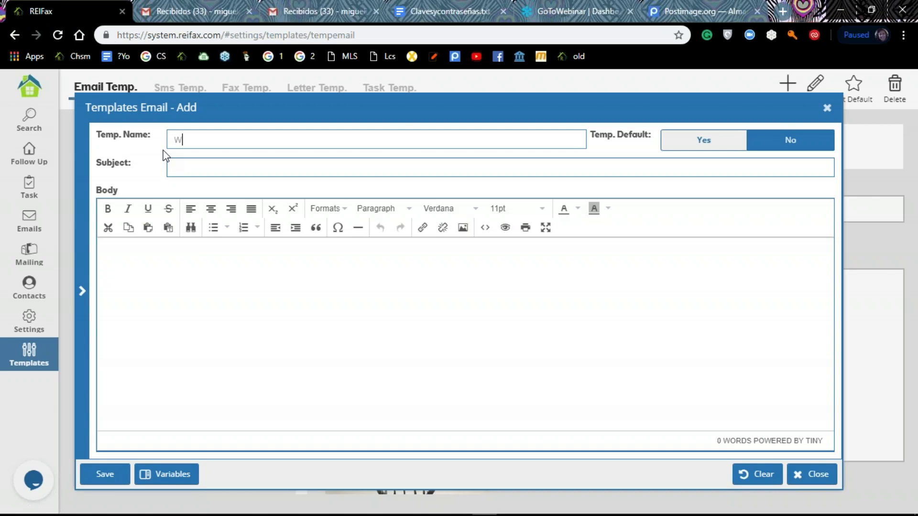
{"action": "type", "text": "ebinar test"}
- Show the list of template variables and examine which owner and property fields are available
{"action": "left_click", "coordinate": [205, 168]}
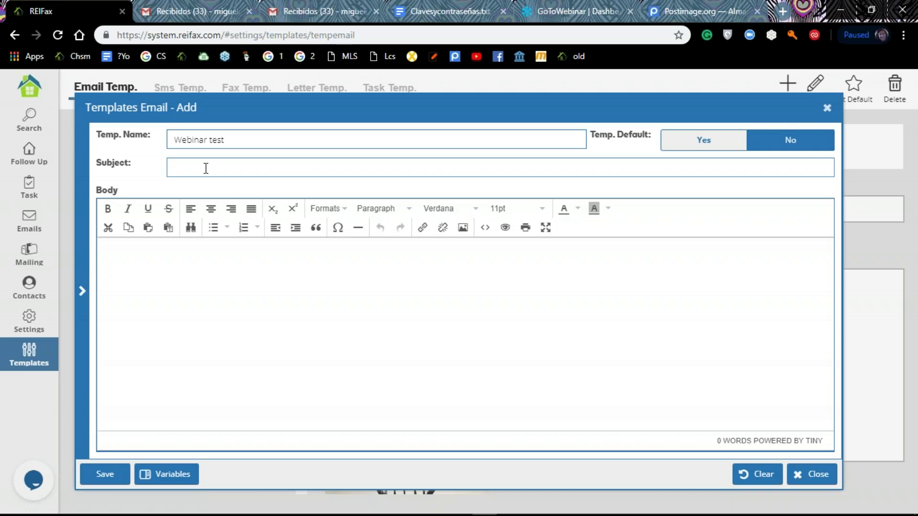
{"action": "left_click", "coordinate": [84, 298]}
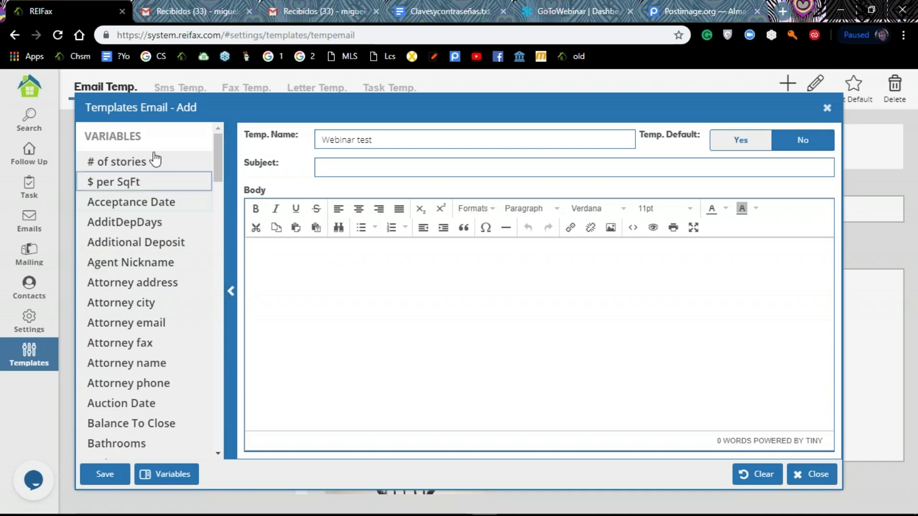
{"action": "scroll", "coordinate": [155, 162], "scroll_direction": "down", "scroll_amount": 5}
{"action": "scroll", "coordinate": [156, 164], "scroll_direction": "down", "scroll_amount": 6}
{"action": "scroll", "coordinate": [154, 167], "scroll_direction": "down", "scroll_amount": 6}
{"action": "scroll", "coordinate": [154, 169], "scroll_direction": "down", "scroll_amount": 3}
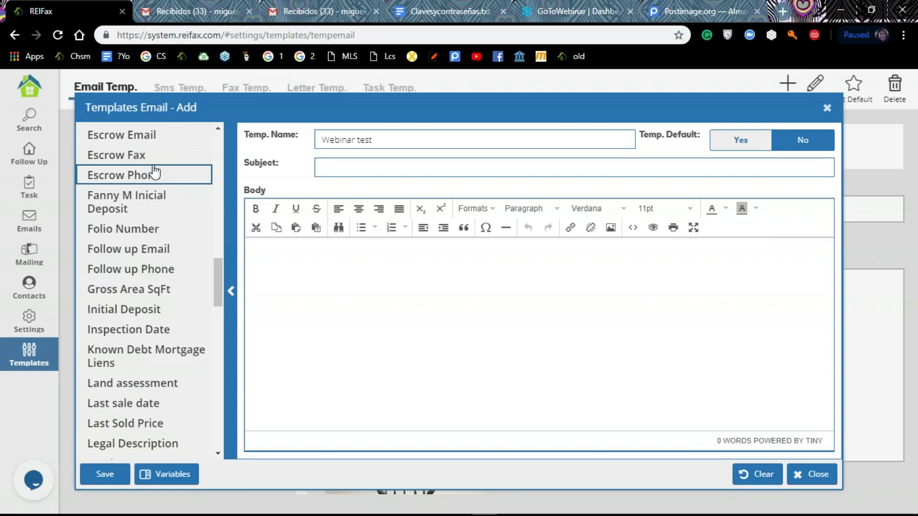
{"action": "scroll", "coordinate": [153, 173], "scroll_direction": "down", "scroll_amount": 10}
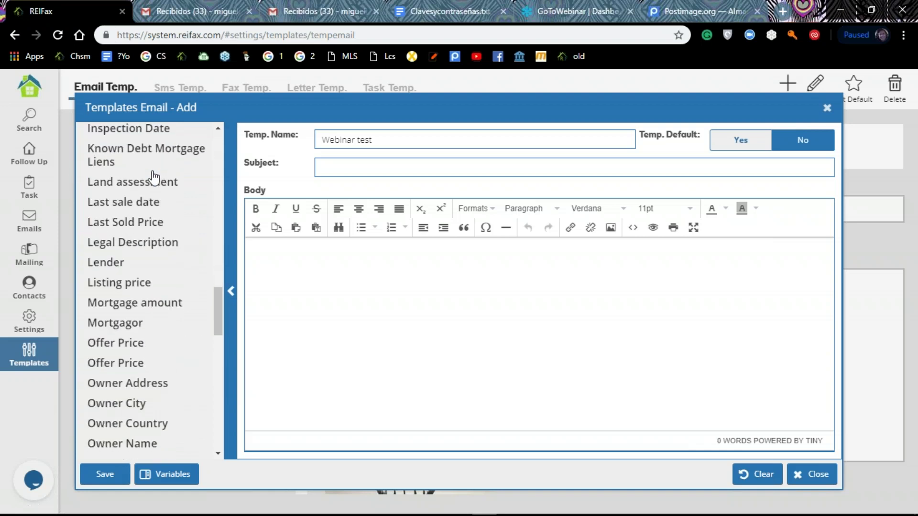
{"action": "scroll", "coordinate": [153, 180], "scroll_direction": "down", "scroll_amount": 5}
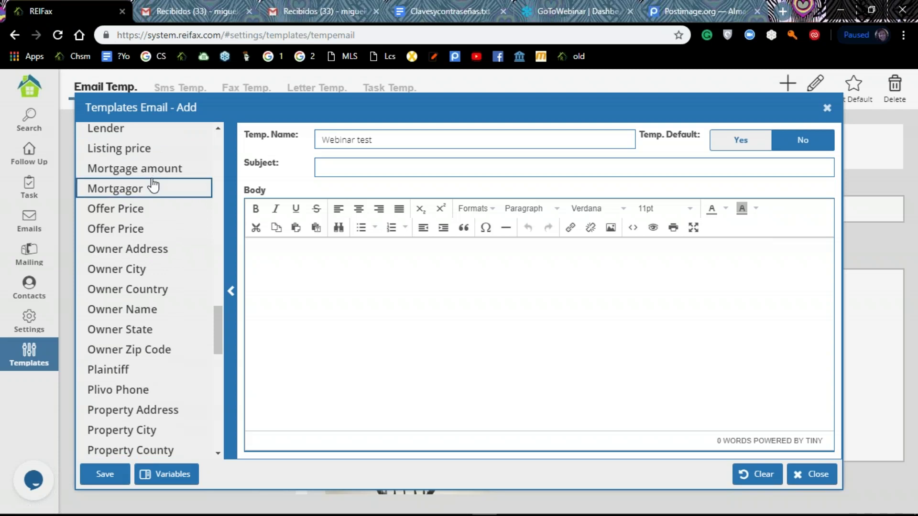
{"action": "scroll", "coordinate": [153, 189], "scroll_direction": "down", "scroll_amount": 3}
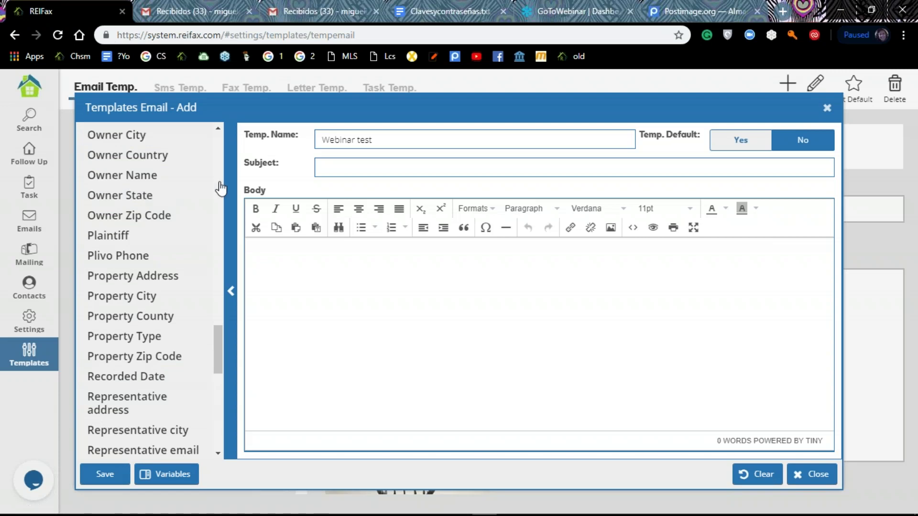
- Set the template's subject to "Offer on Property" followed by the Property Address variable
{"action": "left_click", "coordinate": [343, 166]}
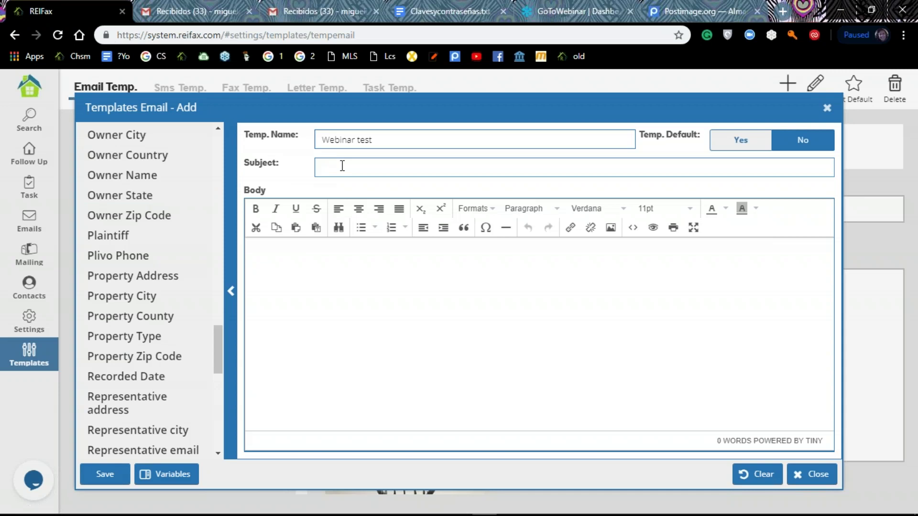
{"action": "type", "text": "Offern Property"}
{"action": "left_click_drag", "start_coordinate": [220, 336], "coordinate": [219, 336]}
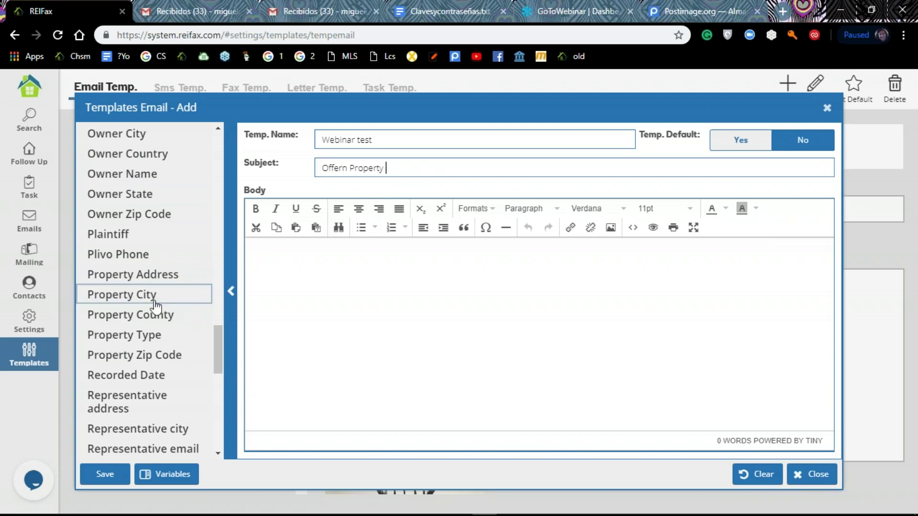
{"action": "left_click", "coordinate": [158, 279]}
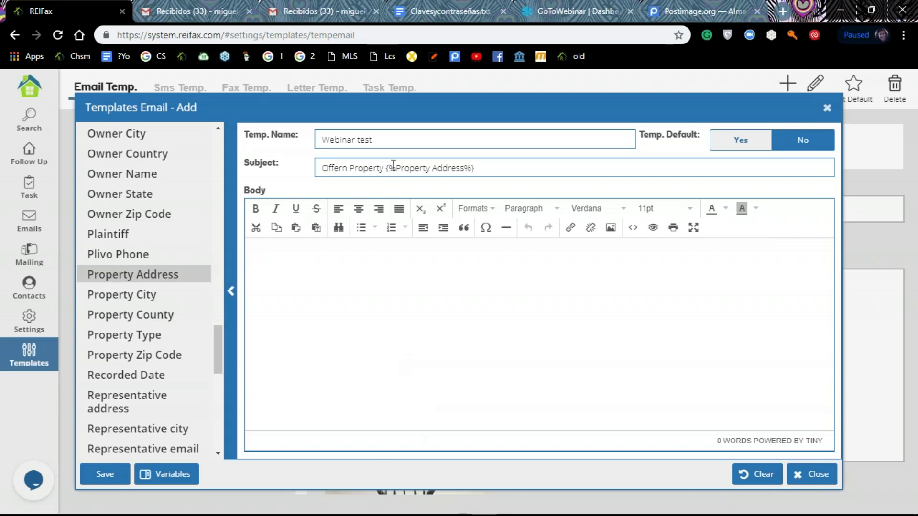
{"action": "left_click_drag", "start_coordinate": [385, 168], "coordinate": [487, 186]}
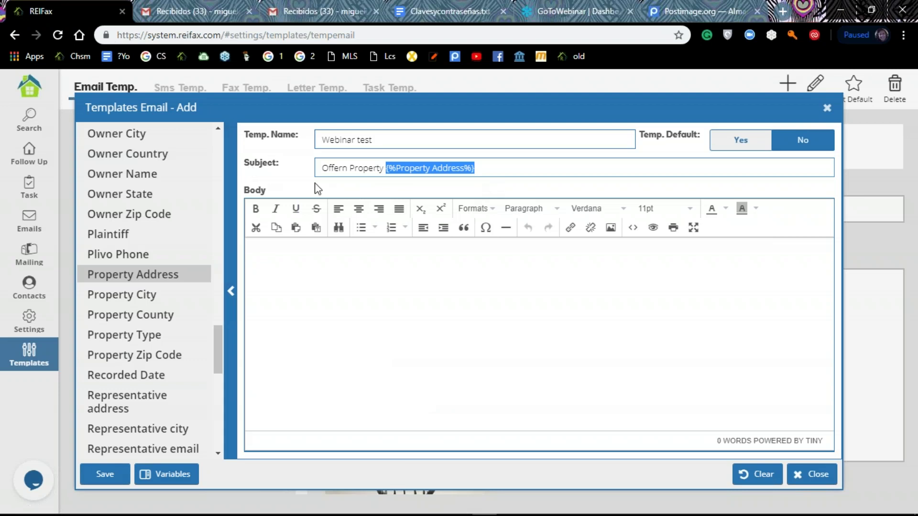
{"action": "left_click", "coordinate": [343, 166]}
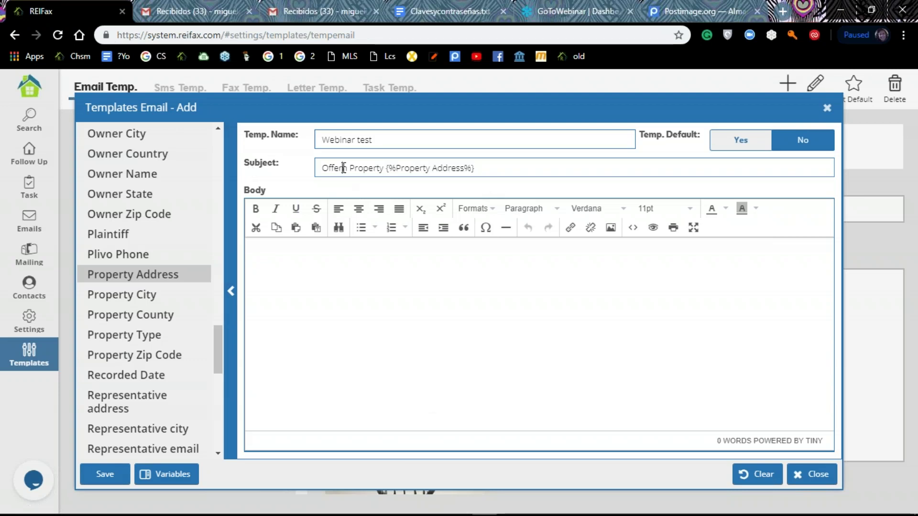
{"action": "type", "text": "on"}
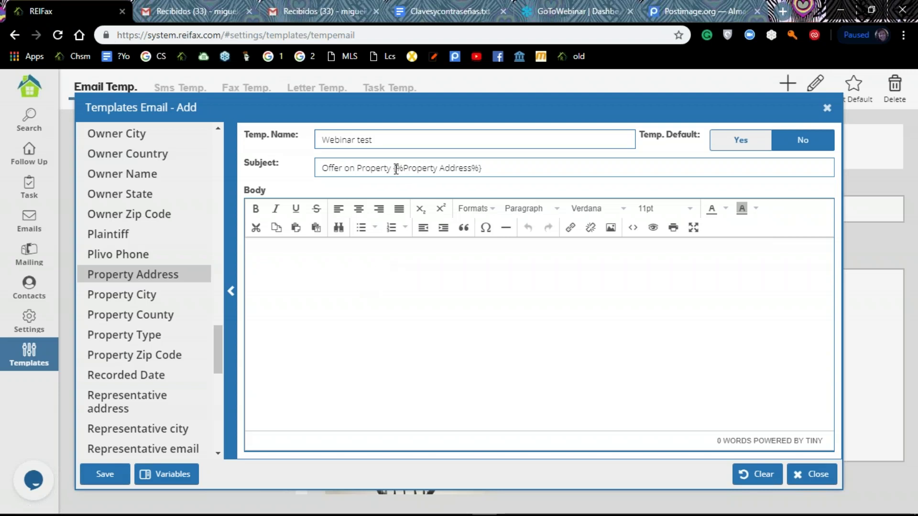
{"action": "left_click_drag", "start_coordinate": [394, 168], "coordinate": [488, 180]}
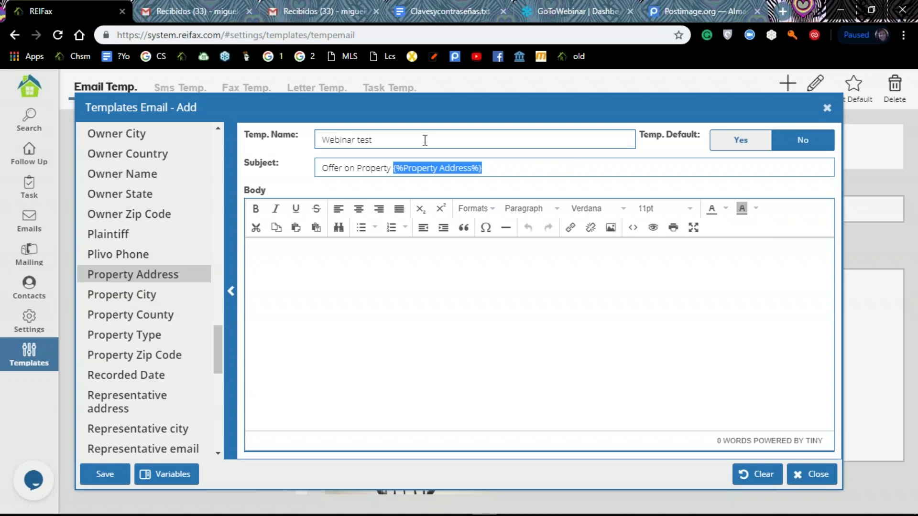
- Begin the email body with the greeting "Hello", the Agent Nickname variable and a comma
{"action": "left_click", "coordinate": [308, 250]}
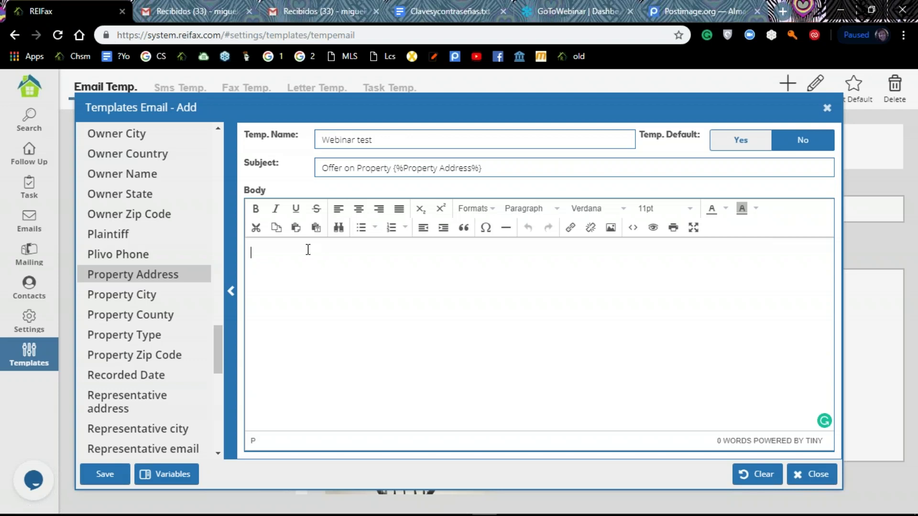
{"action": "type", "text": "Hello"}
{"action": "left_click_drag", "start_coordinate": [220, 341], "coordinate": [219, 139]}
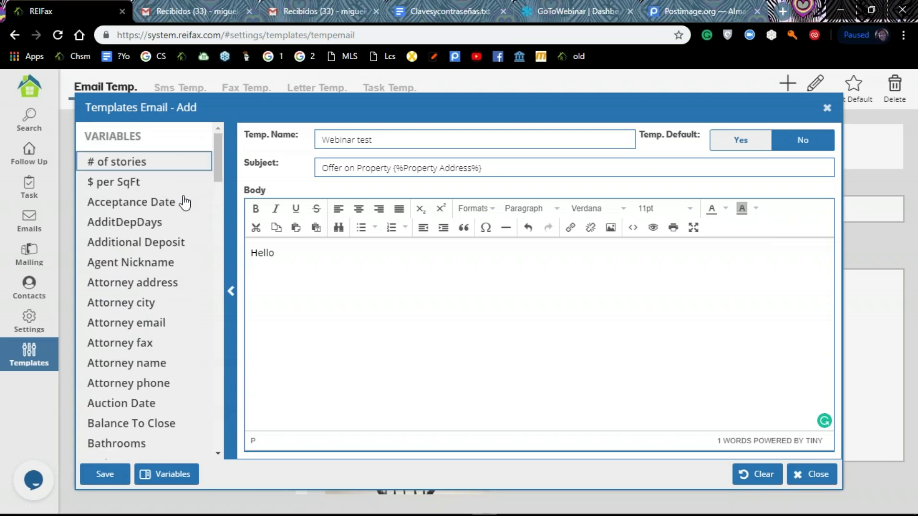
{"action": "scroll", "coordinate": [156, 248], "scroll_direction": "down", "scroll_amount": 2}
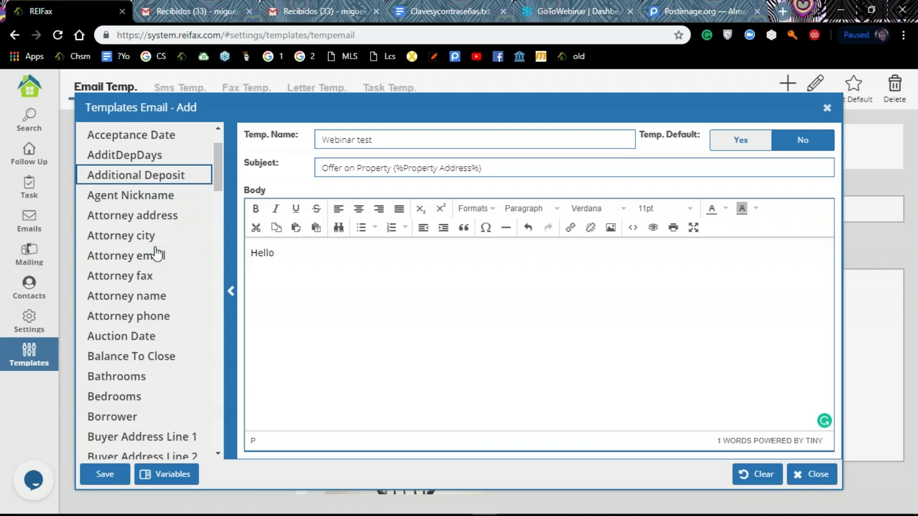
{"action": "left_click", "coordinate": [160, 200]}
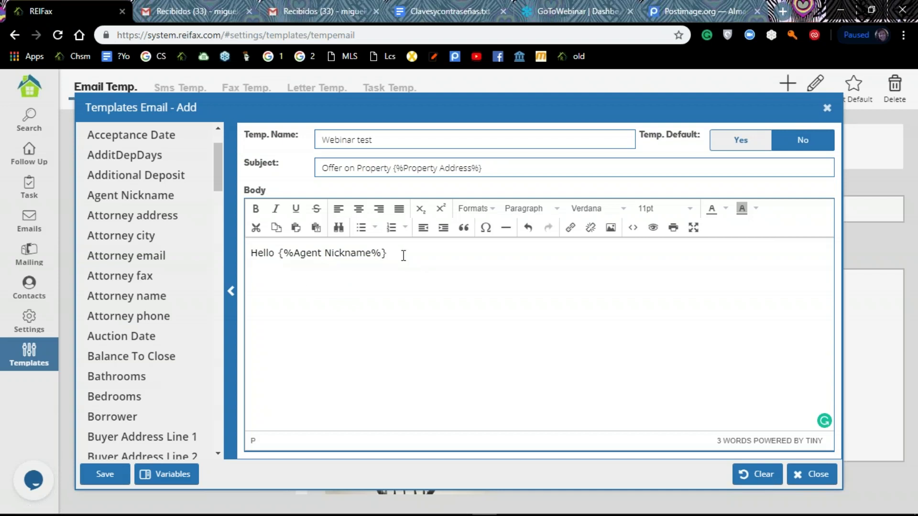
{"action": "type", "text": ","}
- Add the text "I'm interested in your property located at" below the greeting, separated by a blank line
{"action": "key", "text": "Return"}
{"action": "key", "text": "Return"}
{"action": "type", "text": "Im i"}
{"action": "key", "text": "BackSpace"}
{"action": "key", "text": "BackSpace"}
{"action": "key", "text": "BackSpace"}
{"action": "key", "text": "BackSpace"}
{"action": "type", "text": "Im"}
{"action": "key", "text": "BackSpace"}
{"action": "key", "text": "BackSpace"}
{"action": "type", "text": "I'm interested in your property located a"}
{"action": "type", "text": "t"}
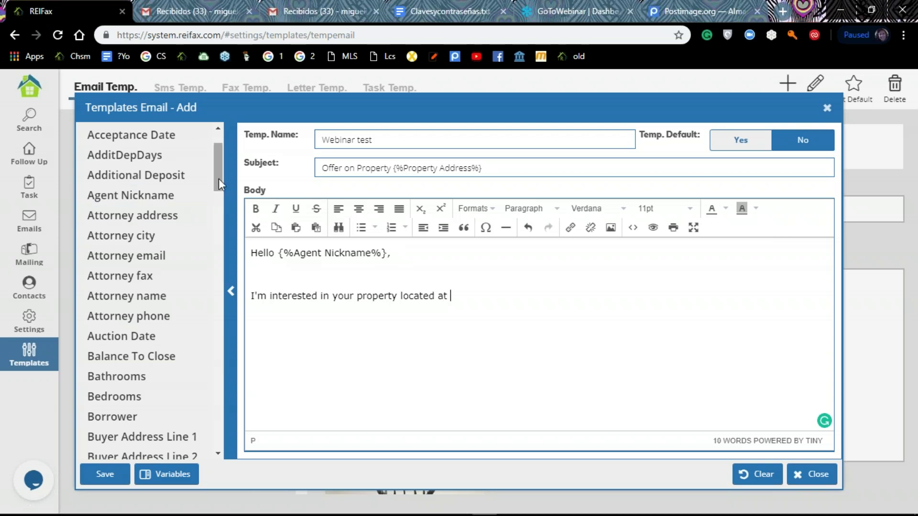
- Complete the body's property phrase with the Property Address variable followed by a comma
{"action": "left_click_drag", "start_coordinate": [218, 186], "coordinate": [214, 372]}
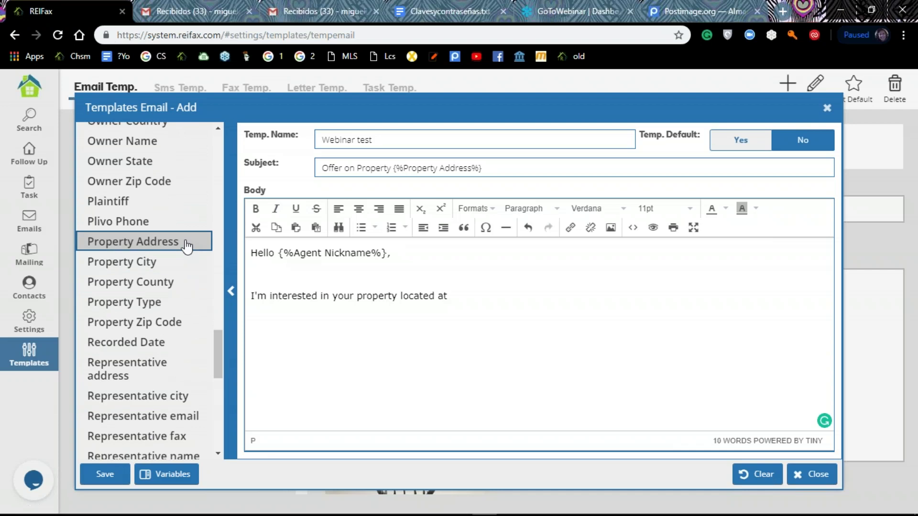
{"action": "left_click_drag", "start_coordinate": [186, 243], "coordinate": [453, 292]}
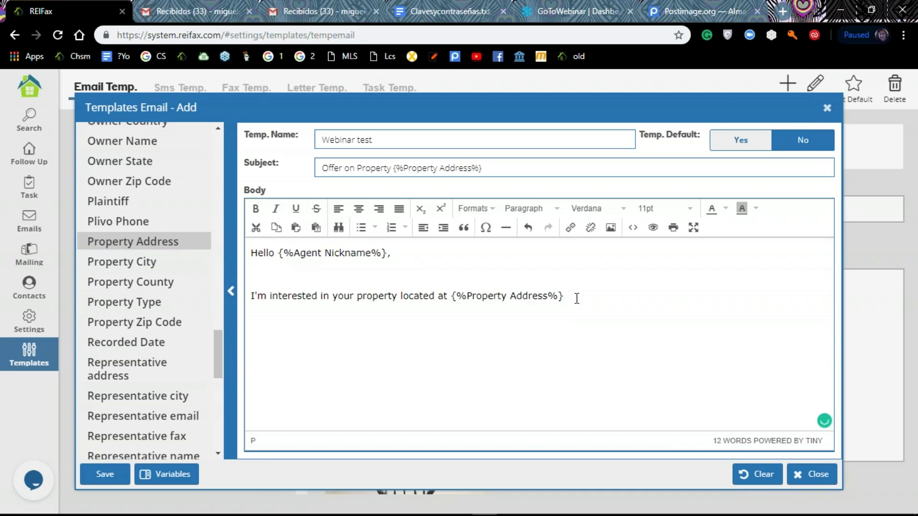
{"action": "type", "text": ","}
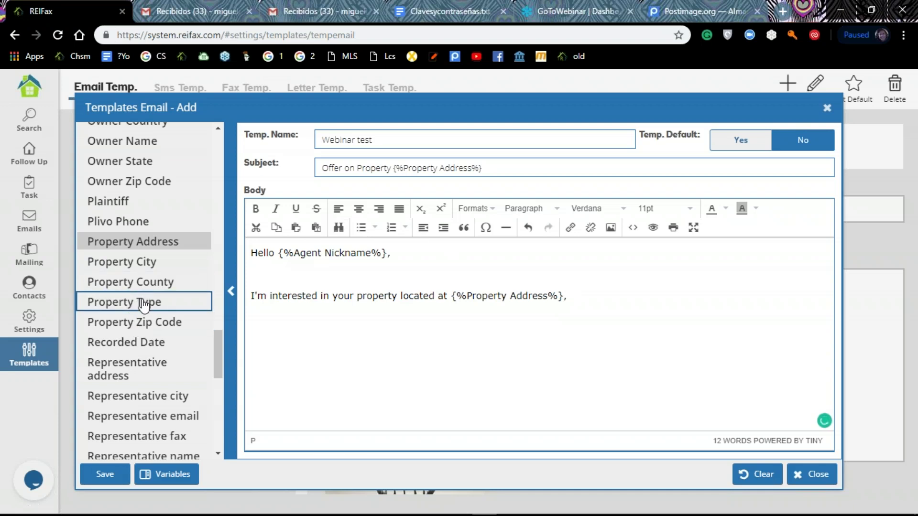
- Add the Property County and Property Zip Code variables after the property address in the email body
{"action": "left_click", "coordinate": [151, 287]}
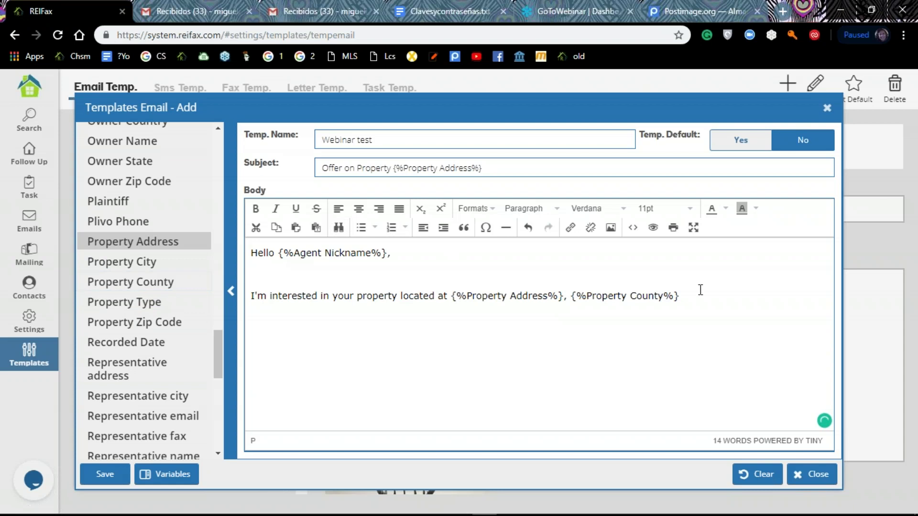
{"action": "type", "text": ","}
{"action": "key", "text": "BackSpace"}
{"action": "double_click", "coordinate": [135, 325]}
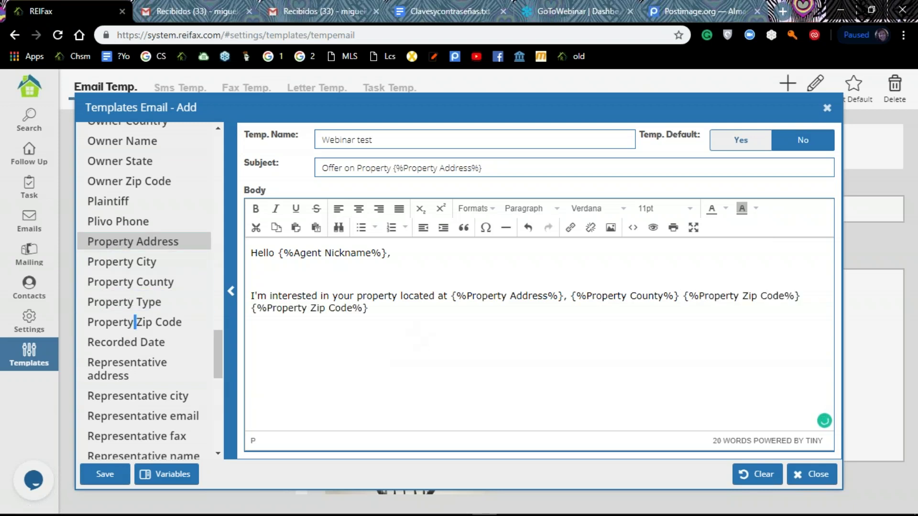
- Delete the duplicate Property Zip Code variable and end the sentence with a period
{"action": "key", "text": "BackSpace"}
{"action": "key", "text": "BackSpace"}
{"action": "key", "text": "BackSpace"}
{"action": "key", "text": "BackSpace"}
{"action": "key", "text": "BackSpace"}
{"action": "key", "text": "BackSpace"}
{"action": "key", "text": "BackSpace"}
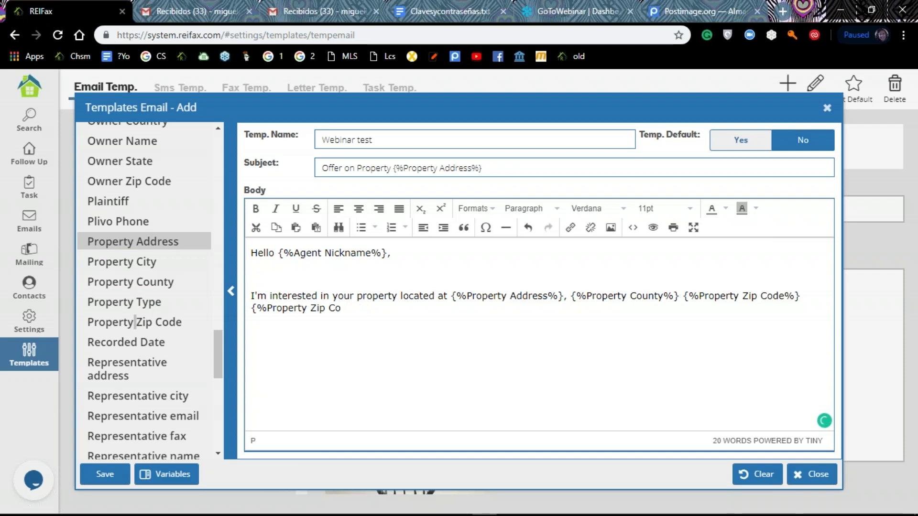
{"action": "key", "text": "BackSpace"}
{"action": "key", "text": "BackSpace"}
{"action": "key", "text": "BackSpace"}
{"action": "key", "text": "BackSpace"}
{"action": "key", "text": "BackSpace"}
{"action": "key", "text": "BackSpace"}
{"action": "key", "text": "BackSpace"}
{"action": "key", "text": "BackSpace"}
{"action": "key", "text": "BackSpace"}
{"action": "key", "text": "BackSpace"}
{"action": "key", "text": "BackSpace"}
{"action": "key", "text": "BackSpace"}
{"action": "key", "text": "BackSpace"}
{"action": "key", "text": "BackSpace"}
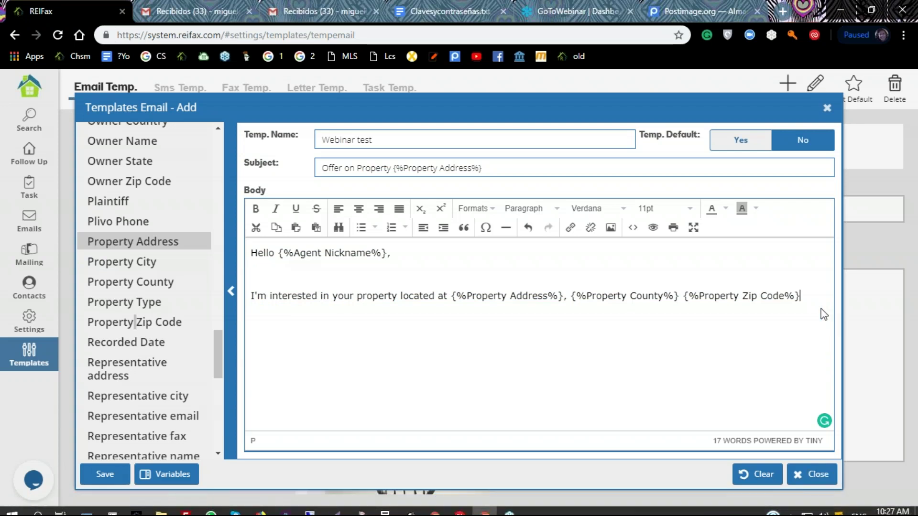
{"action": "type", "text": "."}
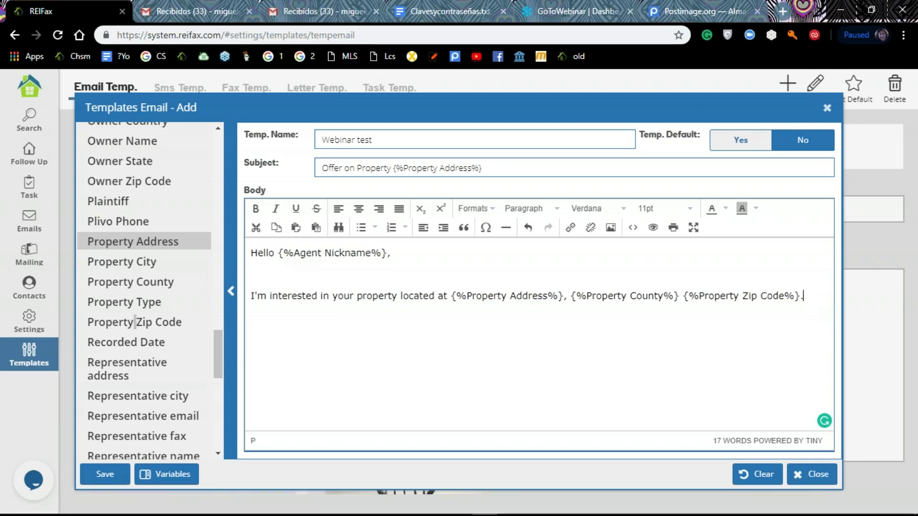
- Continue the paragraph with "Please find attached my offer.", correcting the spelling of "attached"
{"action": "type", "text": "  Ple"}
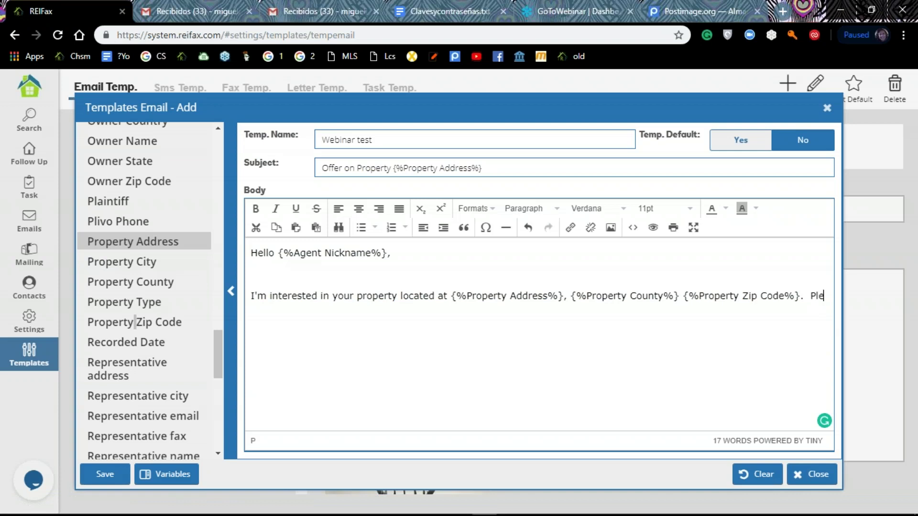
{"action": "type", "text": "ase find a"}
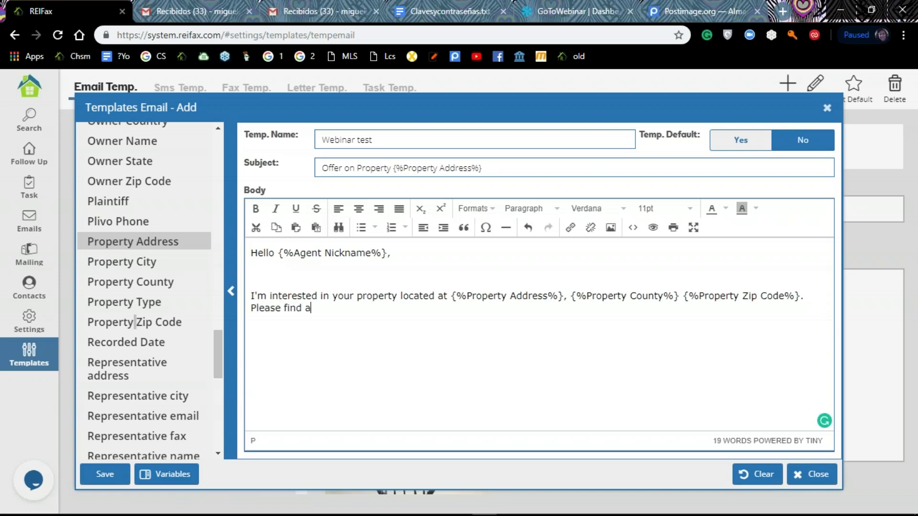
{"action": "type", "text": "tached my"}
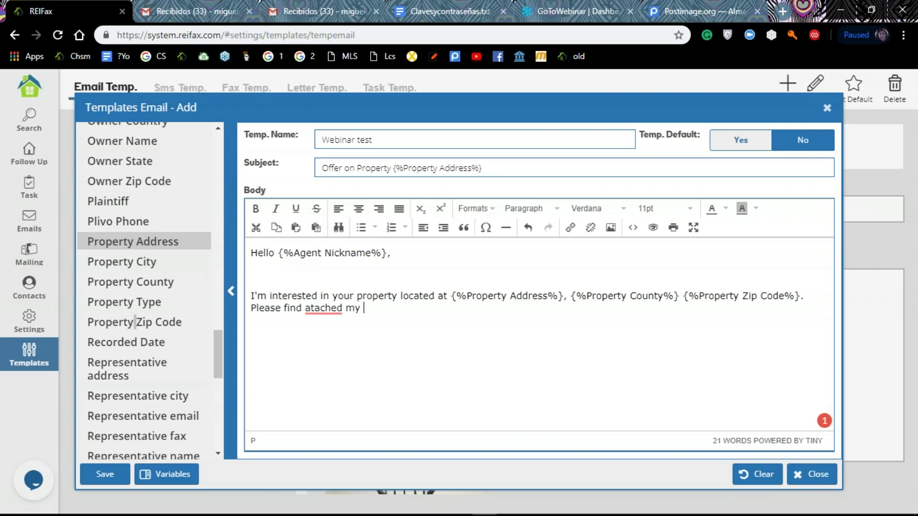
{"action": "mouse_move", "coordinate": [314, 308]}
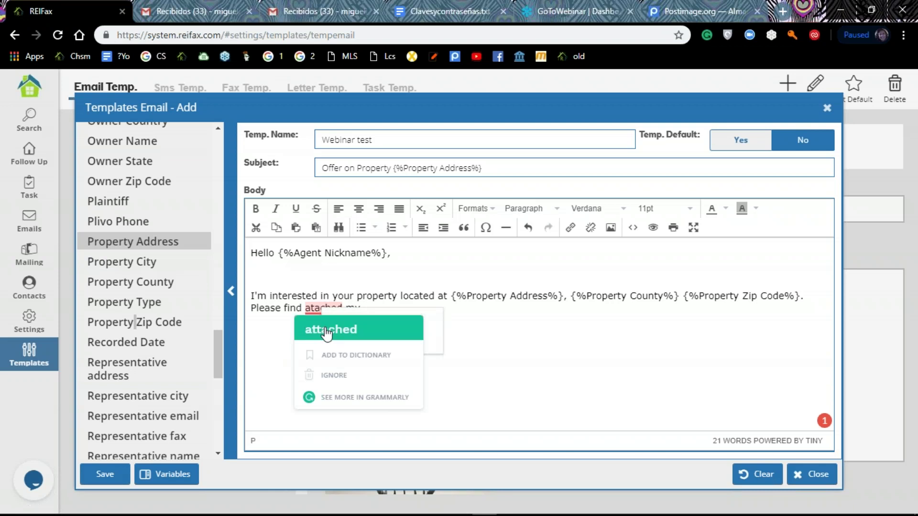
{"action": "right_click", "coordinate": [327, 332]}
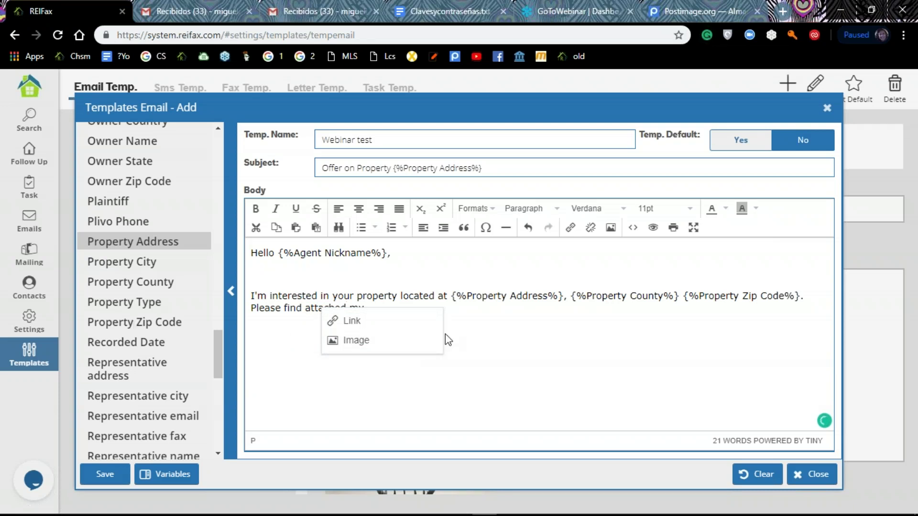
{"action": "left_click", "coordinate": [556, 281]}
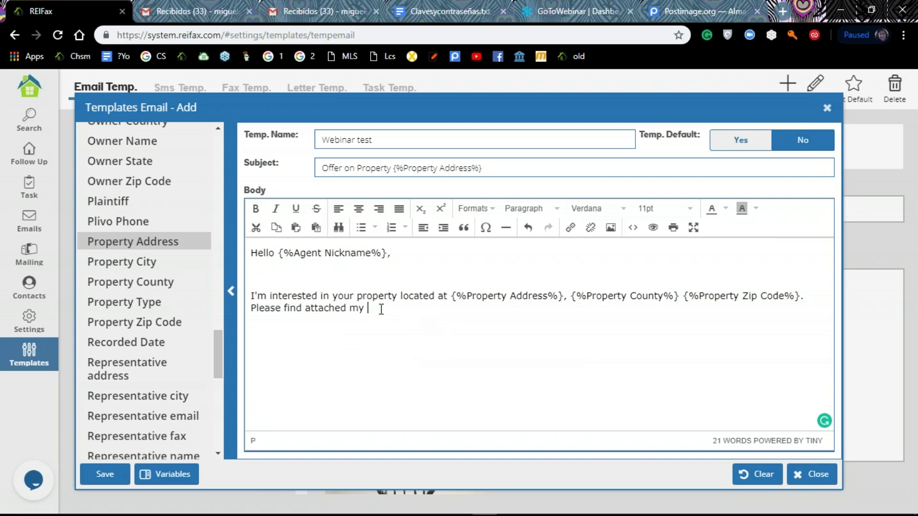
{"action": "type", "text": "offer."}
- Add a separate paragraph reading "You can contact me at my phone or by email."
{"action": "key", "text": "Return"}
{"action": "key", "text": "Return"}
{"action": "type", "text": "You"}
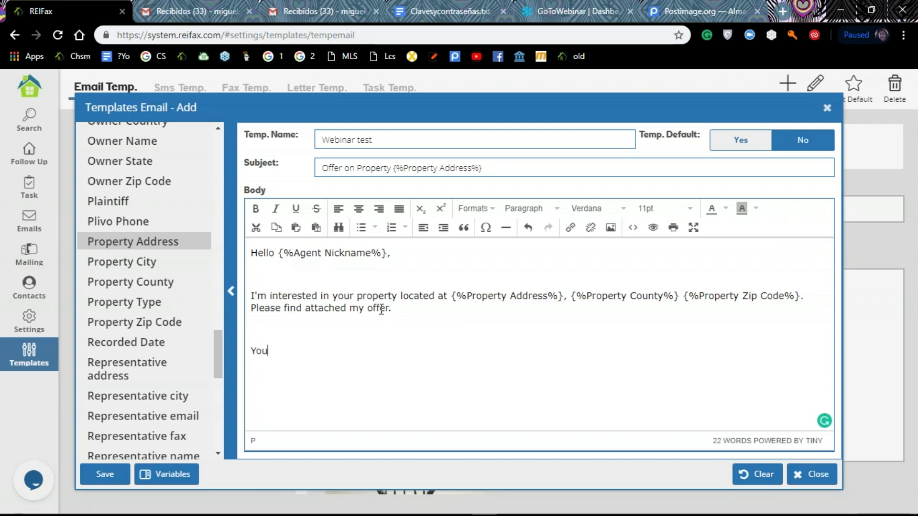
{"action": "type", "text": " can cont"}
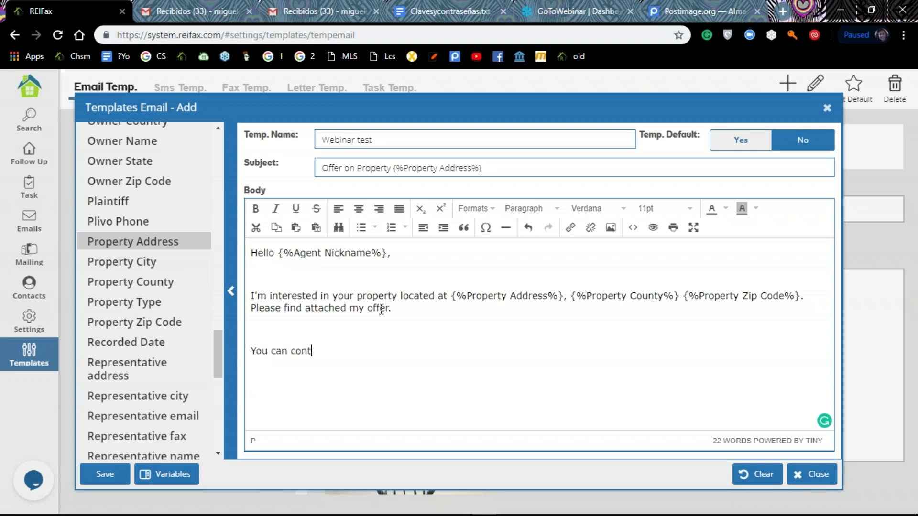
{"action": "type", "text": "act me at my "}
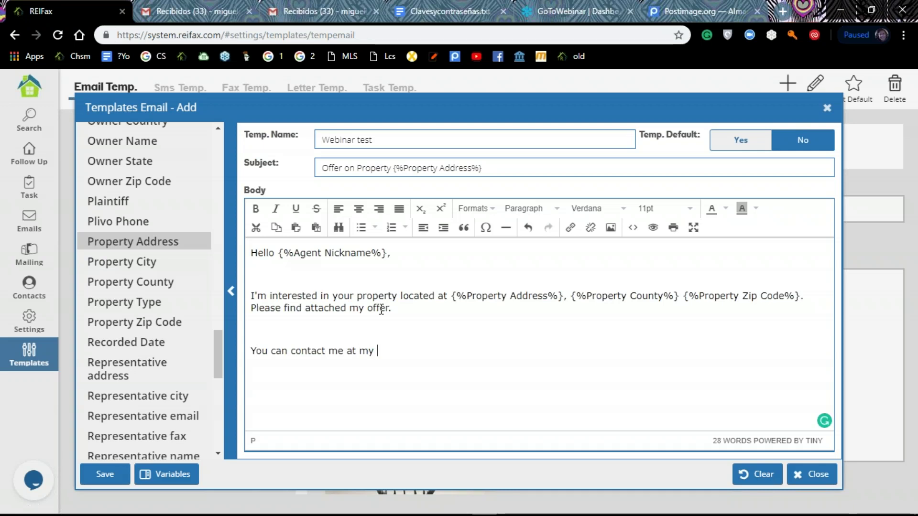
{"action": "type", "text": "phone or "}
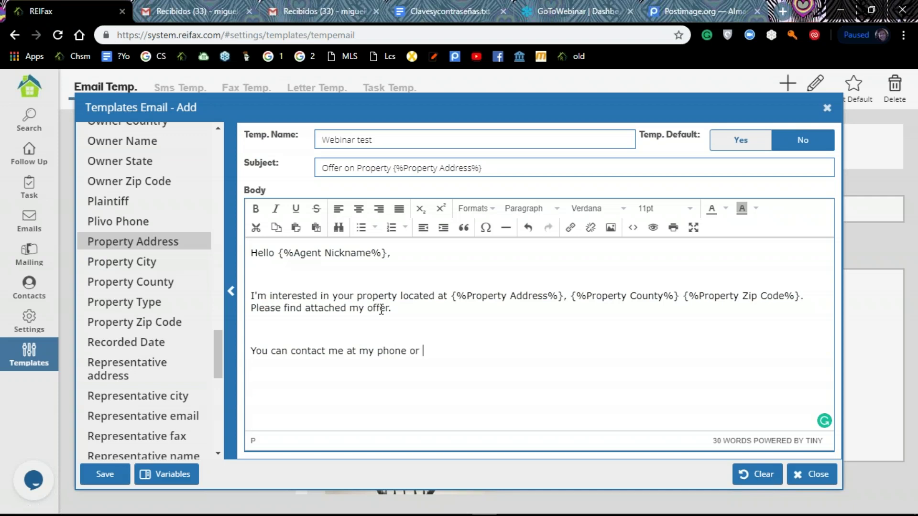
{"action": "type", "text": "by email"}
{"action": "type", "text": "l."}
- Add the closing "Thanks" below the contact sentence, separated by a blank line
{"action": "key", "text": "Return"}
{"action": "key", "text": "Return"}
{"action": "type", "text": "Th"}
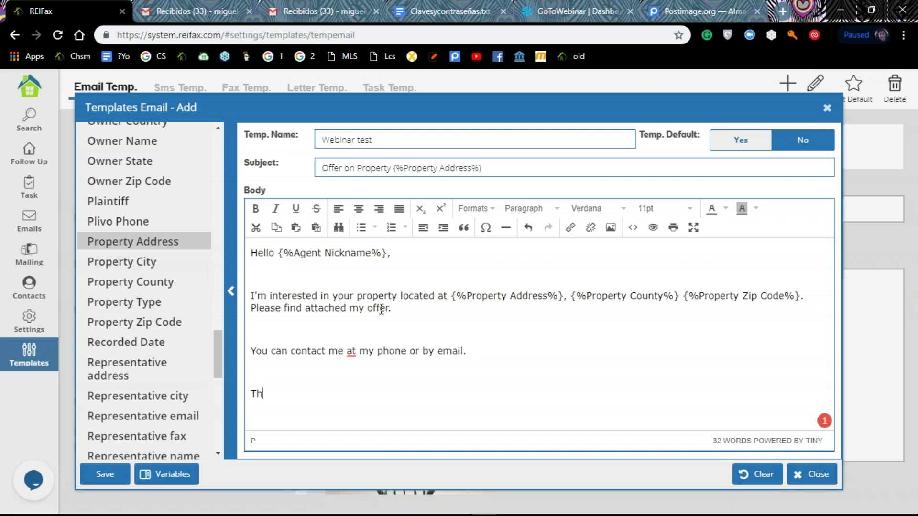
{"action": "type", "text": "anks"}
- Sign the email with the Contact Name, Contact Phone 1 and Contact Email 1 variables on separate lines, followed by an empty line
{"action": "left_click_drag", "start_coordinate": [220, 350], "coordinate": [214, 233]}
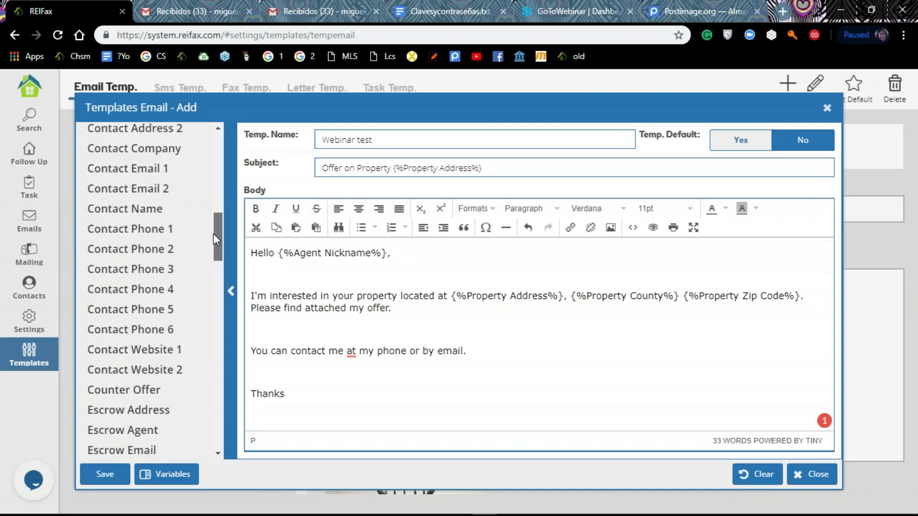
{"action": "double_click", "coordinate": [140, 216]}
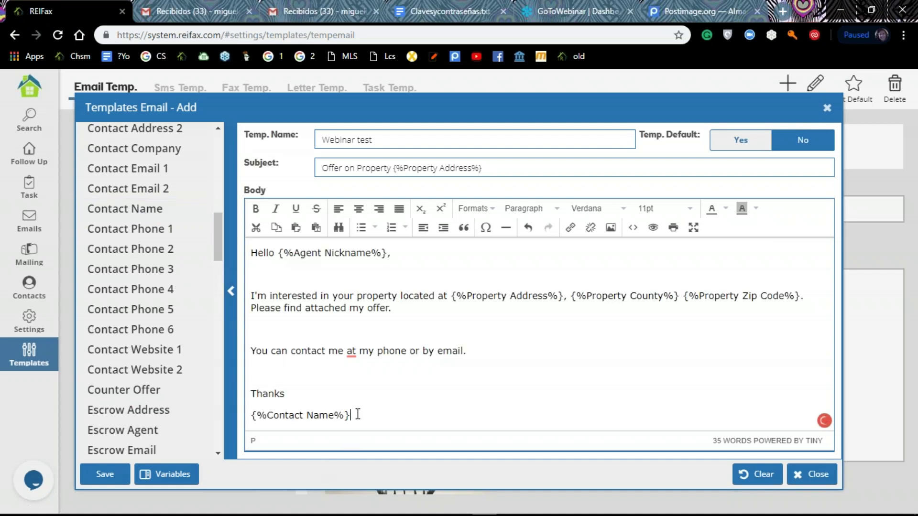
{"action": "key", "text": "Return"}
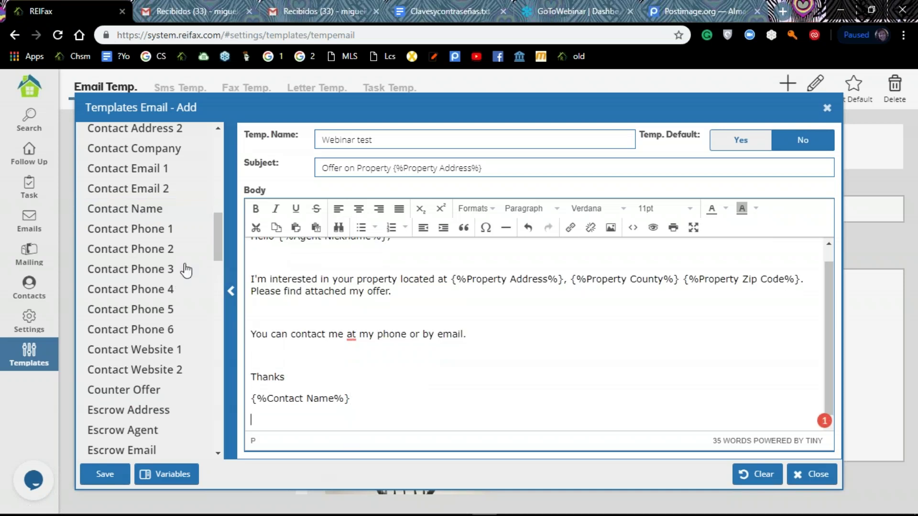
{"action": "double_click", "coordinate": [133, 229]}
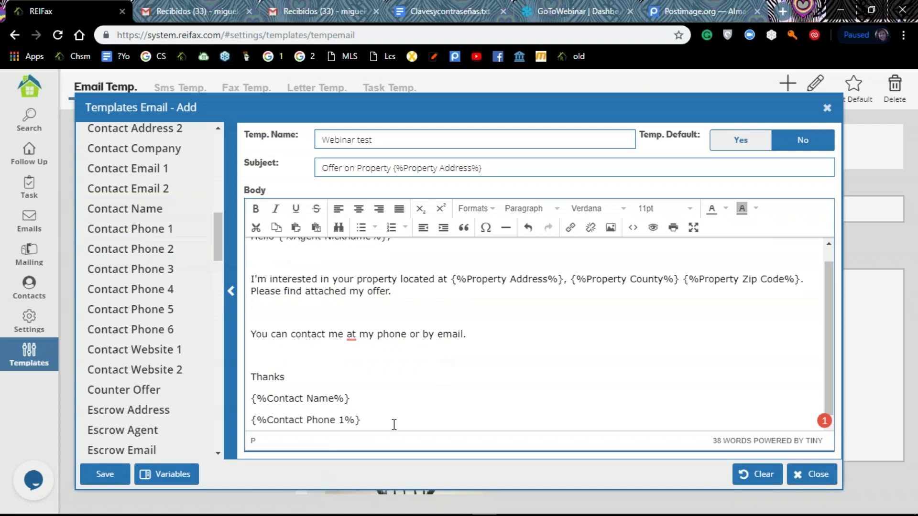
{"action": "key", "text": "Return"}
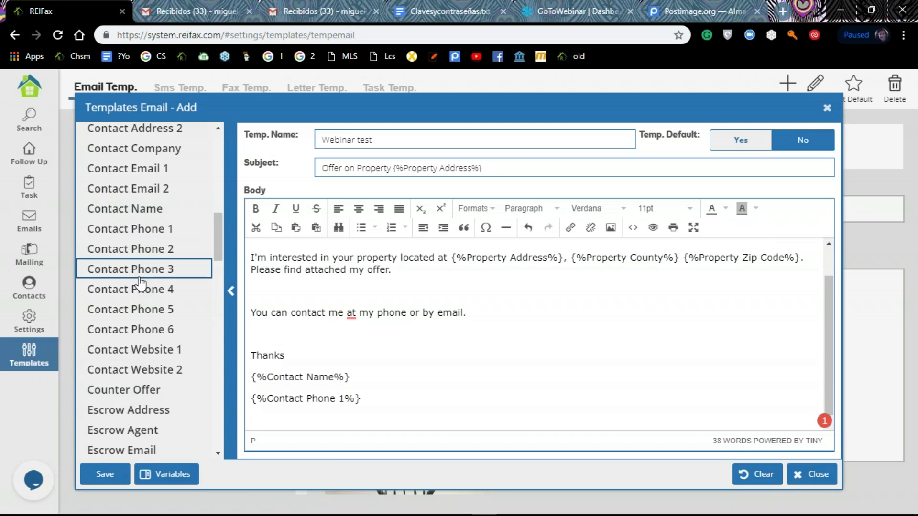
{"action": "left_click", "coordinate": [140, 177]}
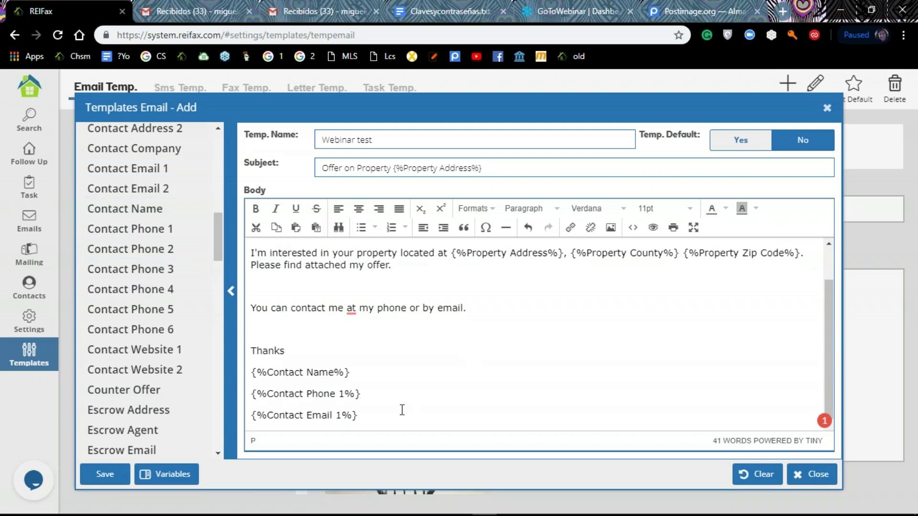
{"action": "key", "text": "Return"}
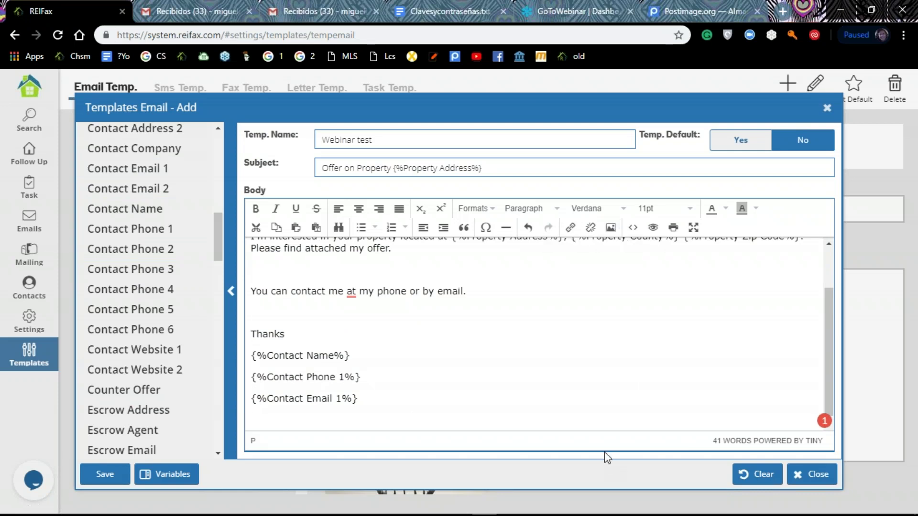
- Open the body's image settings and, on the Postimage site, upload the Logo ReiFax image without resizing and with no expiration
{"action": "left_click", "coordinate": [611, 229]}
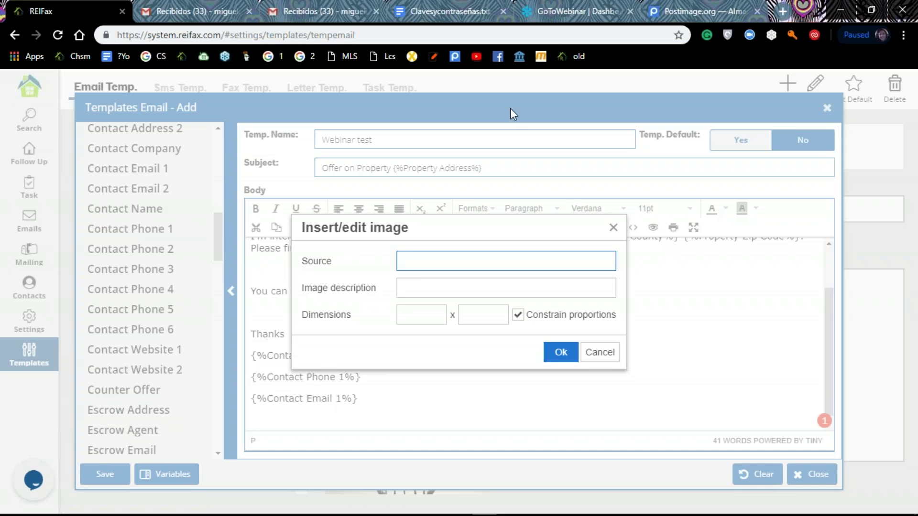
{"action": "left_click", "coordinate": [678, 9]}
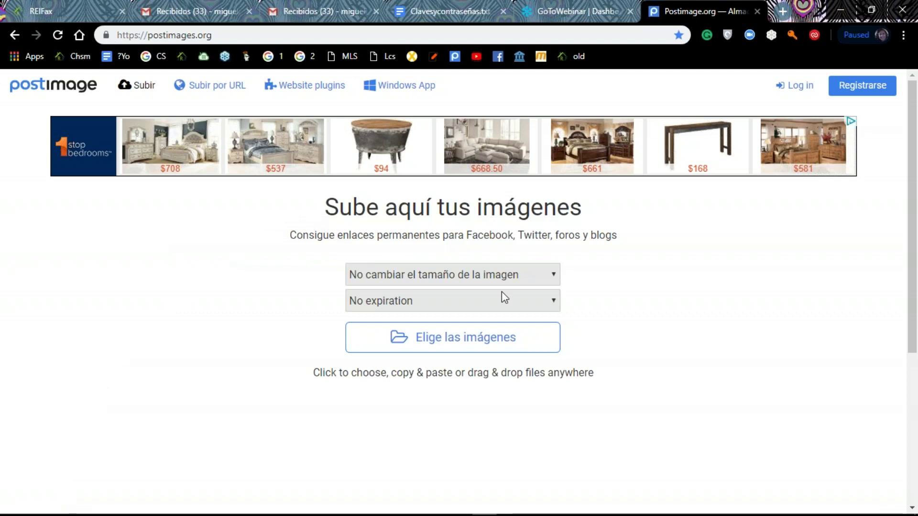
{"action": "left_click", "coordinate": [553, 277]}
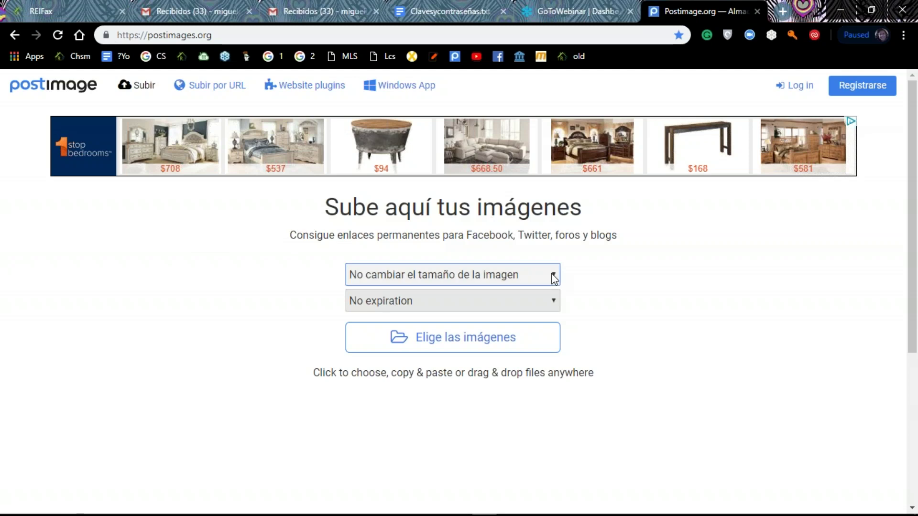
{"action": "left_click", "coordinate": [367, 303]}
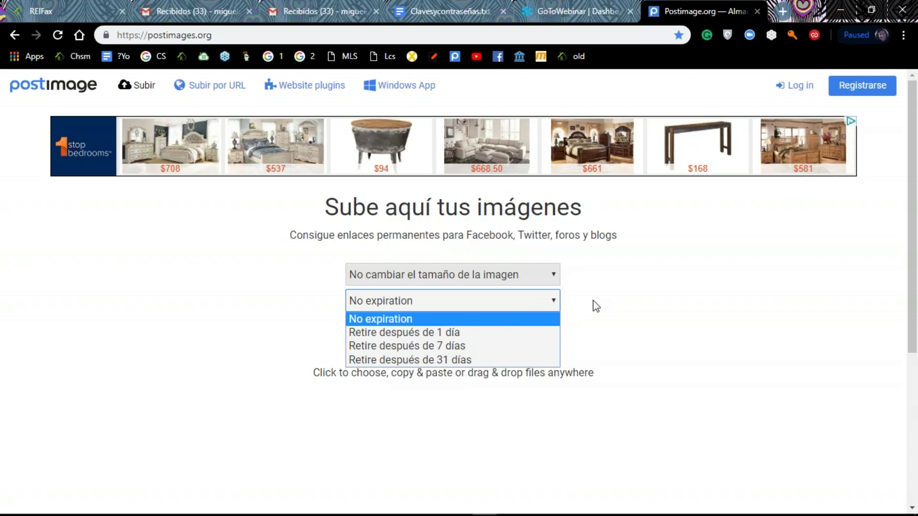
{"action": "left_click", "coordinate": [371, 301]}
{"action": "left_click", "coordinate": [371, 300]}
{"action": "left_click", "coordinate": [371, 301]}
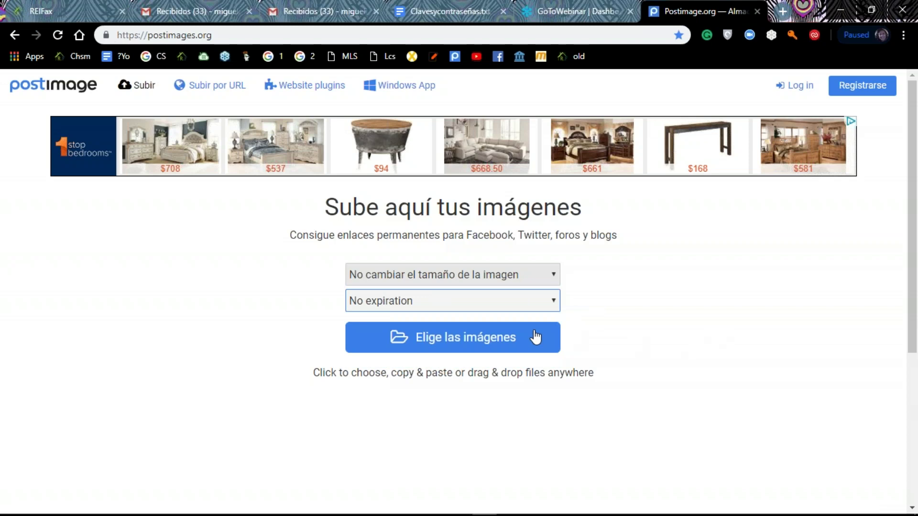
{"action": "left_click", "coordinate": [438, 341]}
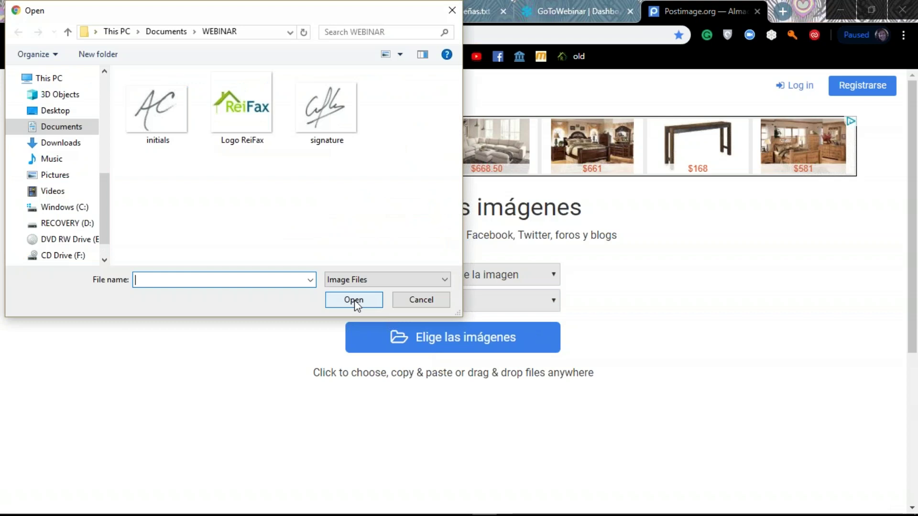
{"action": "double_click", "coordinate": [247, 117]}
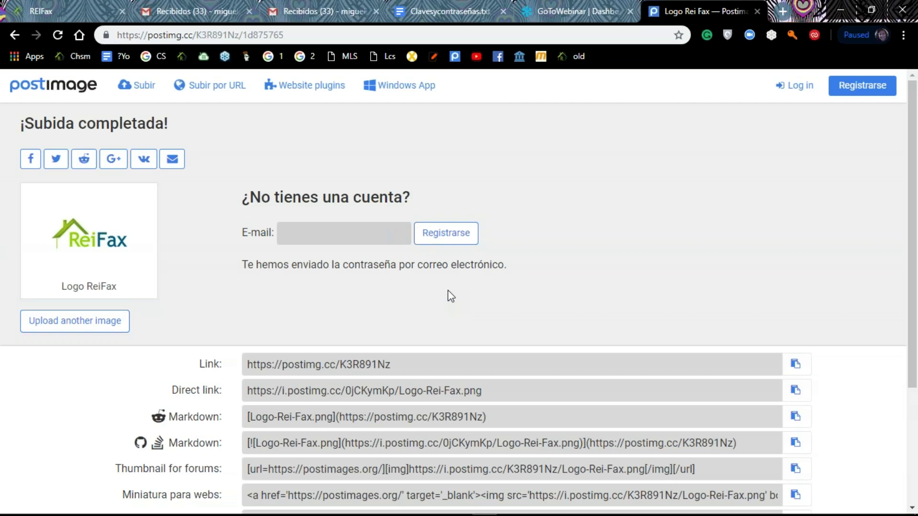
- Copy the direct link of the uploaded Logo ReiFax image
{"action": "scroll", "coordinate": [449, 294], "scroll_direction": "down", "scroll_amount": 3}
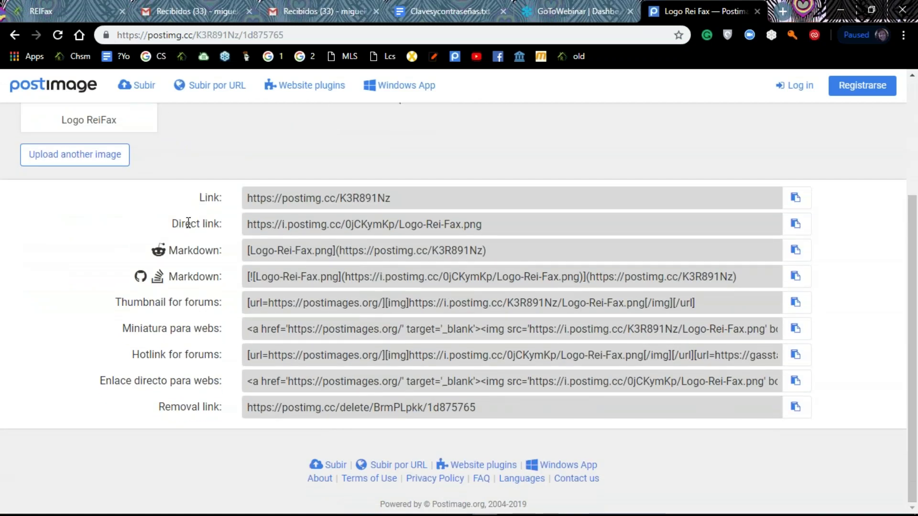
{"action": "left_click", "coordinate": [245, 228]}
{"action": "key", "text": "ctrl+c"}
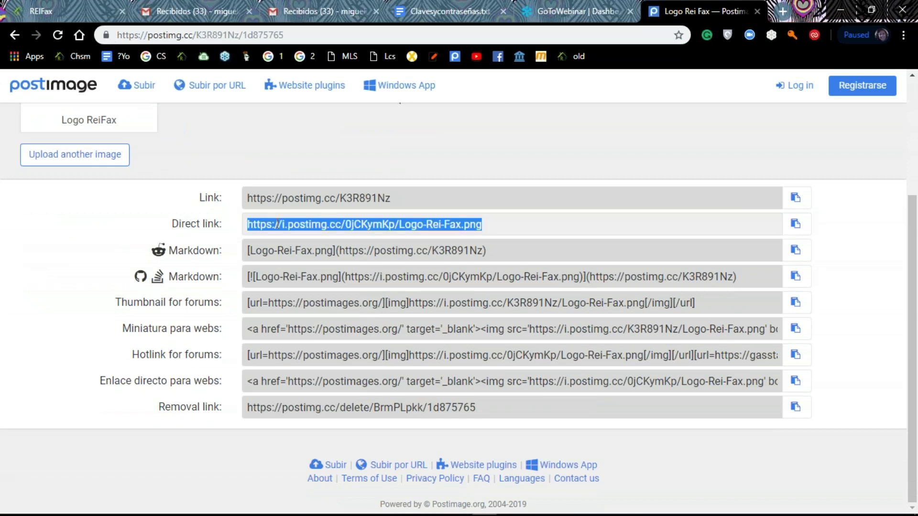
{"action": "right_click", "coordinate": [302, 223]}
{"action": "left_click", "coordinate": [325, 234]}
{"action": "left_click", "coordinate": [73, 11]}
{"action": "right_click", "coordinate": [417, 261]}
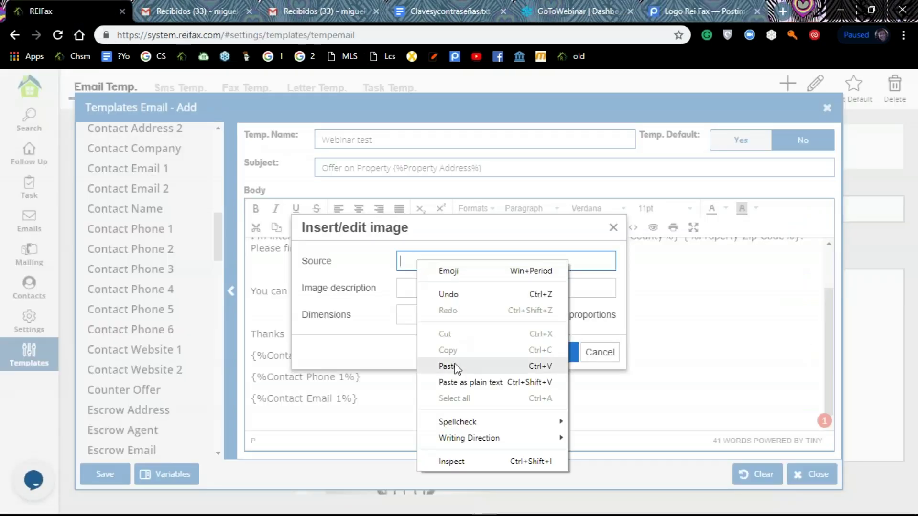
{"action": "left_click", "coordinate": [448, 366]}
- Describe the image as the ReiFax logo and insert it below the contact variables
{"action": "left_click", "coordinate": [434, 287]}
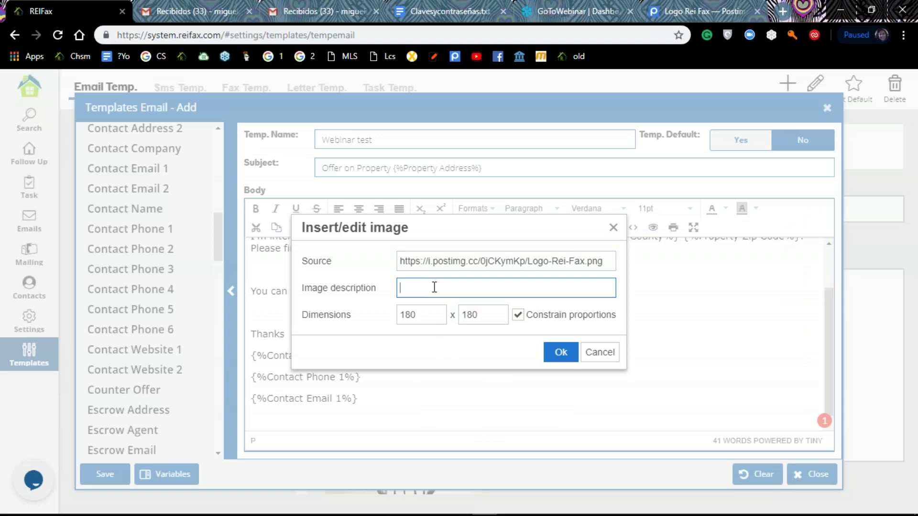
{"action": "type", "text": "Rief"}
{"action": "key", "text": "BackSpace"}
{"action": "key", "text": "BackSpace"}
{"action": "type", "text": "IEF"}
{"action": "key", "text": "BackSpace"}
{"action": "key", "text": "BackSpace"}
{"action": "key", "text": "BackSpace"}
{"action": "type", "text": "i"}
{"action": "key", "text": "BackSpace"}
{"action": "type", "text": "iafax Logo"}
{"action": "left_click", "coordinate": [559, 354]}
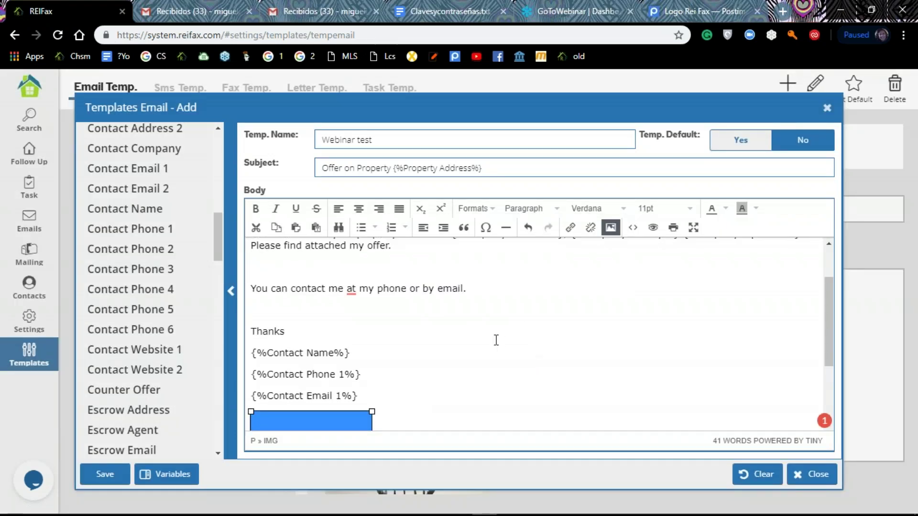
{"action": "left_click", "coordinate": [511, 362]}
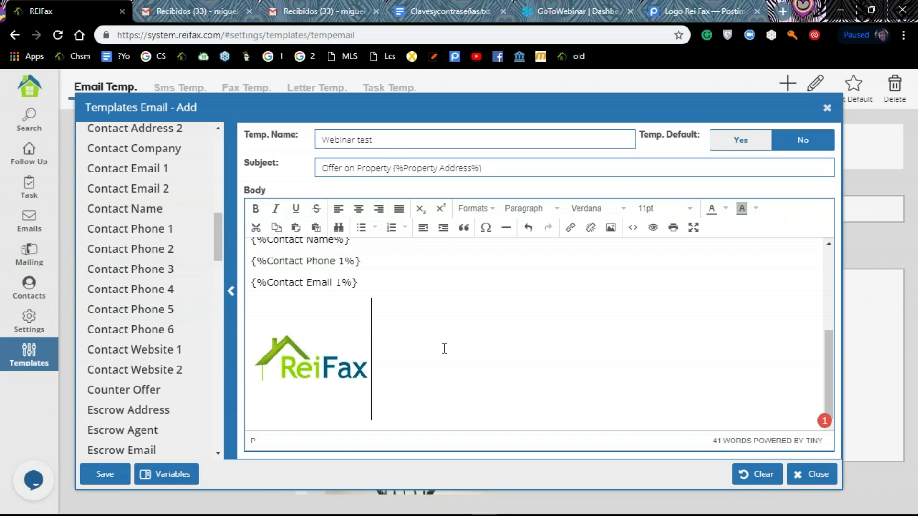
{"action": "left_click", "coordinate": [570, 229]}
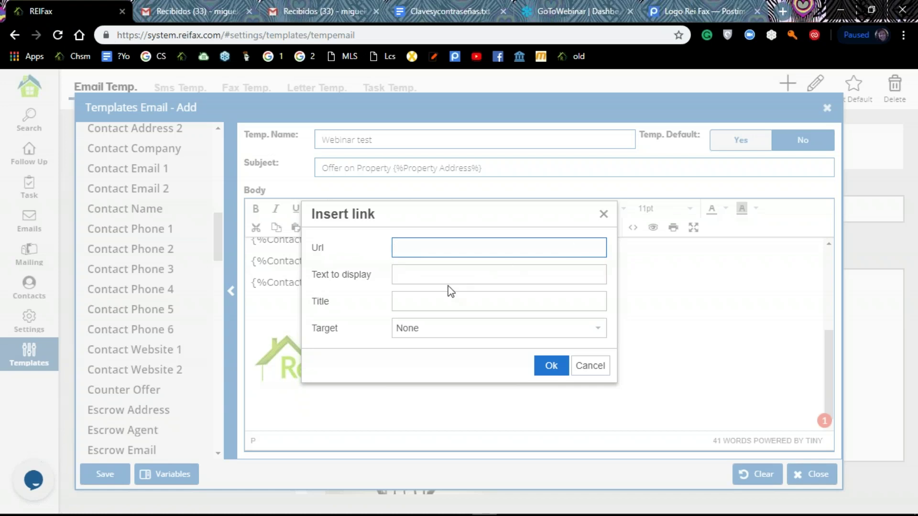
{"action": "left_click", "coordinate": [402, 274]}
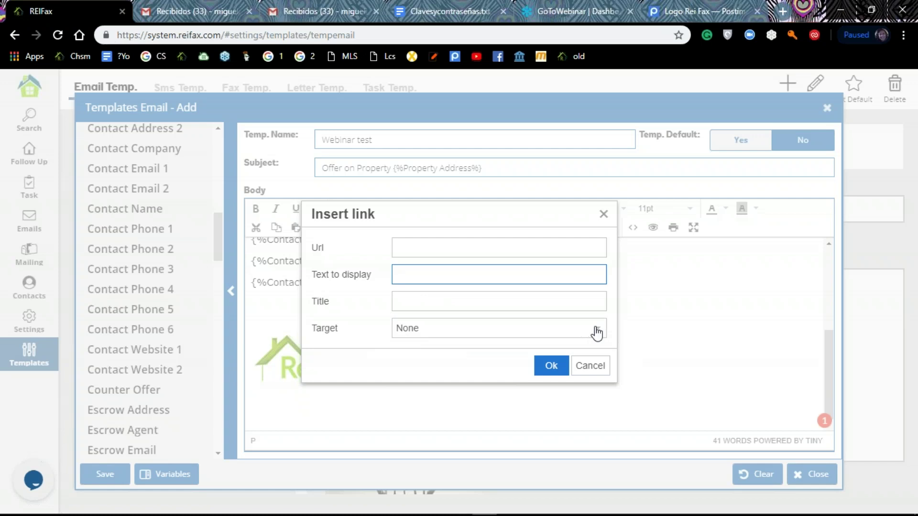
{"action": "left_click", "coordinate": [596, 332]}
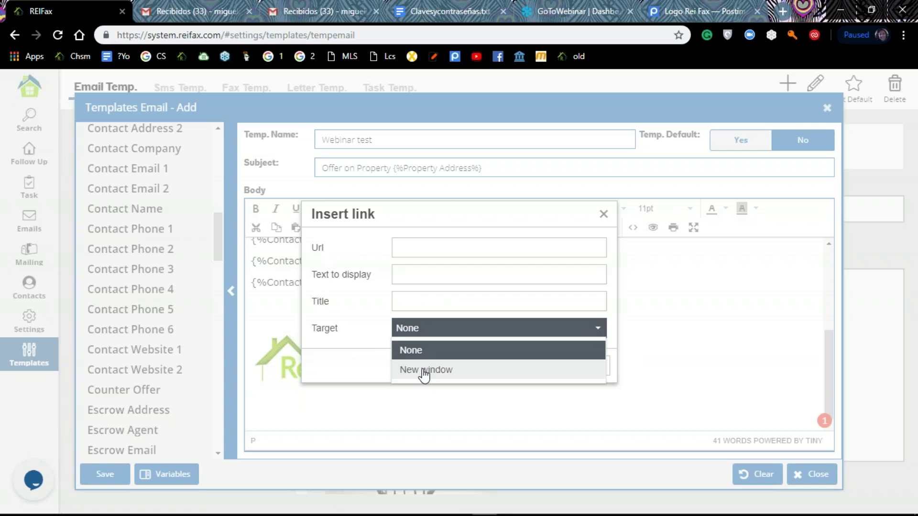
{"action": "left_click", "coordinate": [662, 337]}
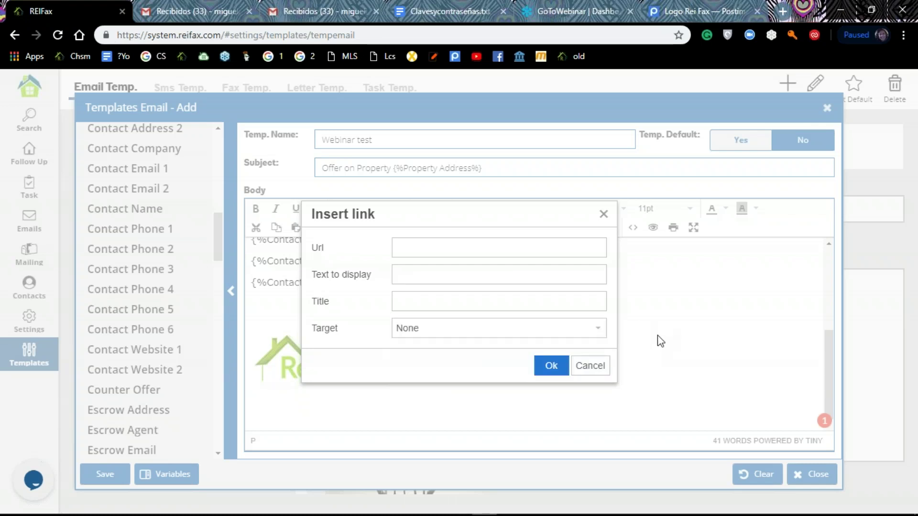
{"action": "left_click", "coordinate": [603, 215]}
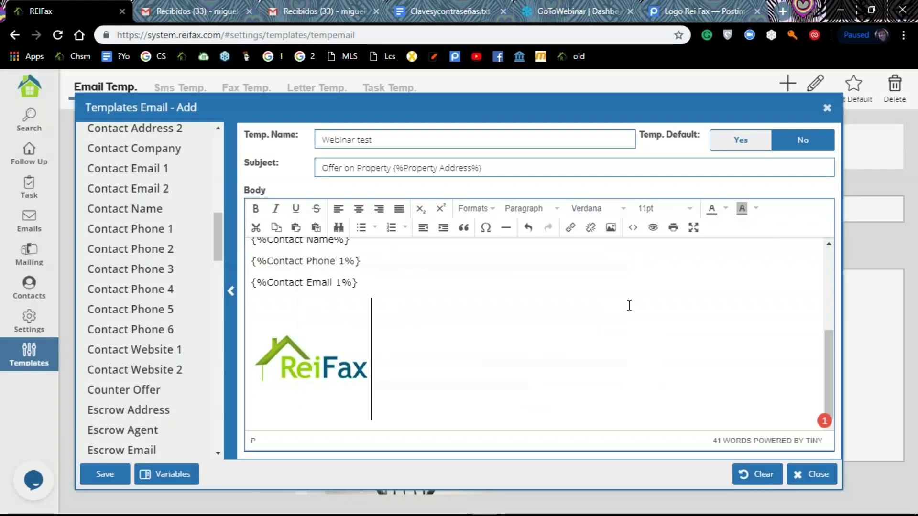
- Mark the Webinar test template as the default and save it
{"action": "scroll", "coordinate": [512, 312], "scroll_direction": "up", "scroll_amount": 5}
{"action": "scroll", "coordinate": [512, 313], "scroll_direction": "up", "scroll_amount": 1}
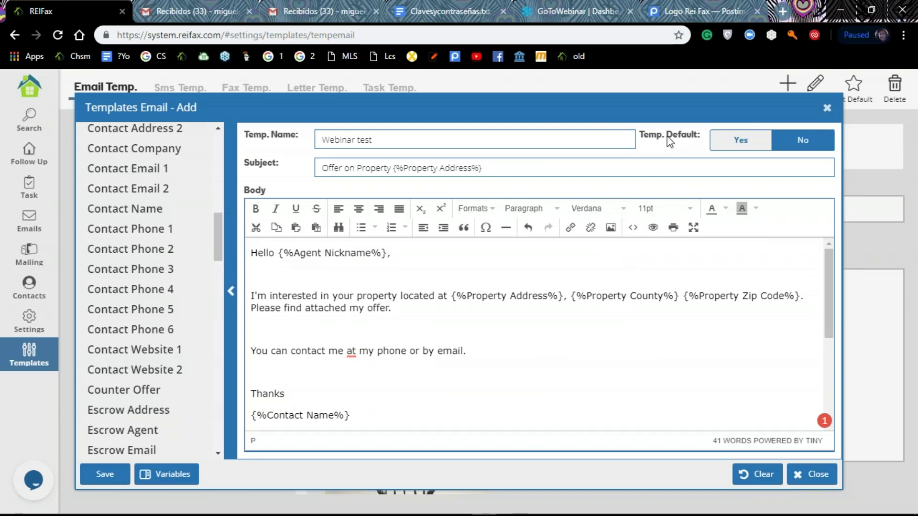
{"action": "left_click", "coordinate": [747, 147]}
{"action": "left_click", "coordinate": [800, 145]}
{"action": "left_click", "coordinate": [743, 146]}
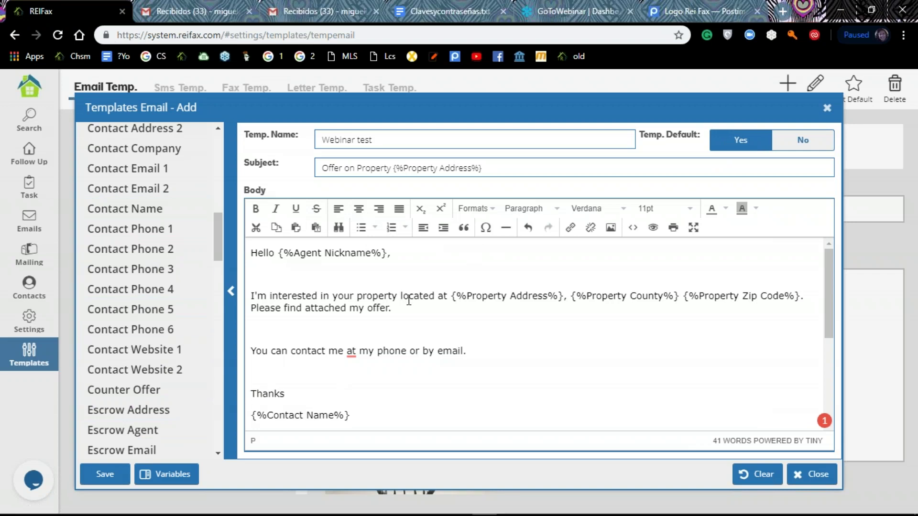
{"action": "left_click", "coordinate": [105, 474]}
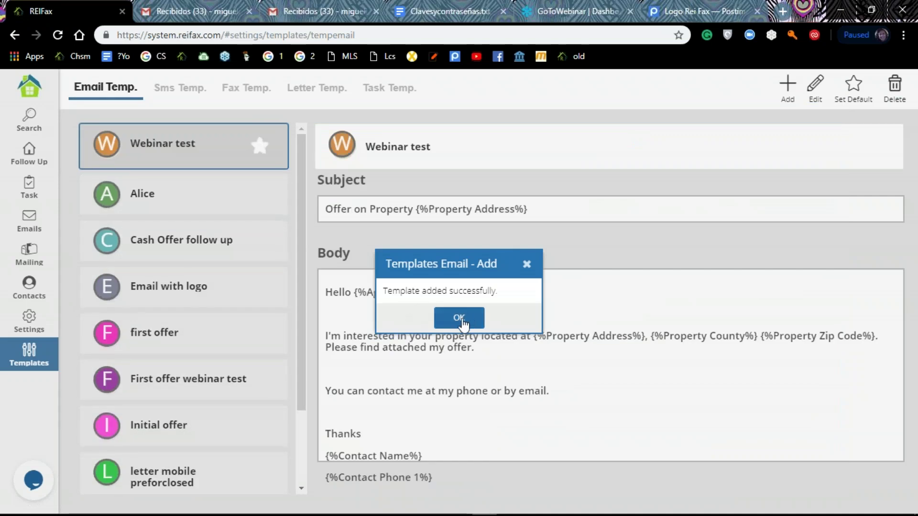
{"action": "left_click", "coordinate": [461, 322]}
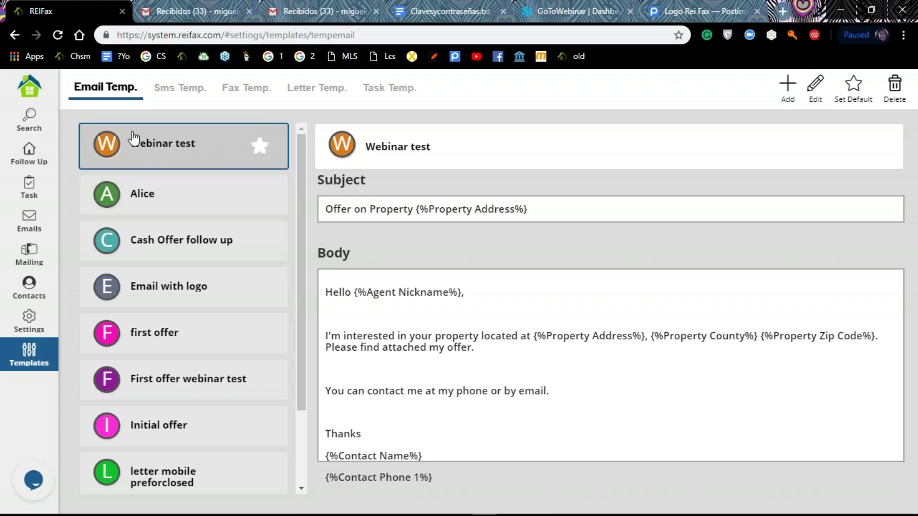
- Set Cash Offer follow up as the default email template, and switch the default to Email with logo
{"action": "left_click", "coordinate": [245, 244]}
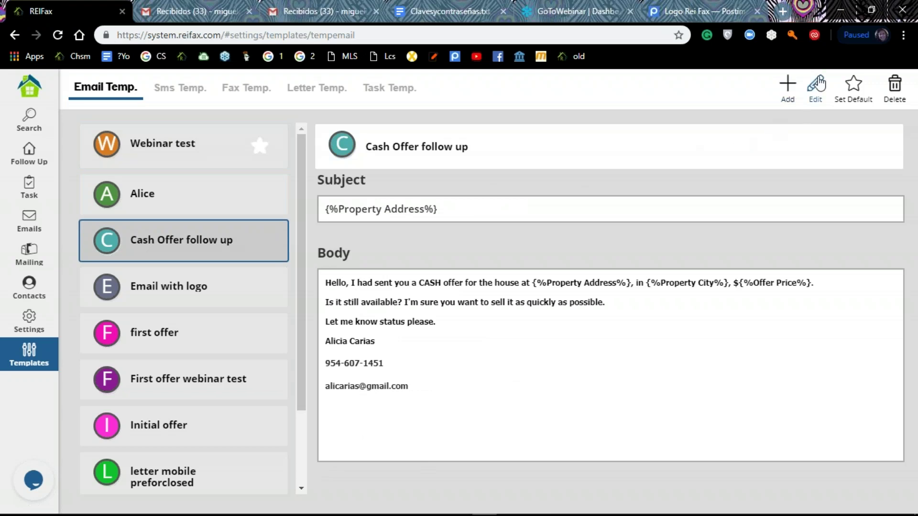
{"action": "left_click", "coordinate": [853, 86]}
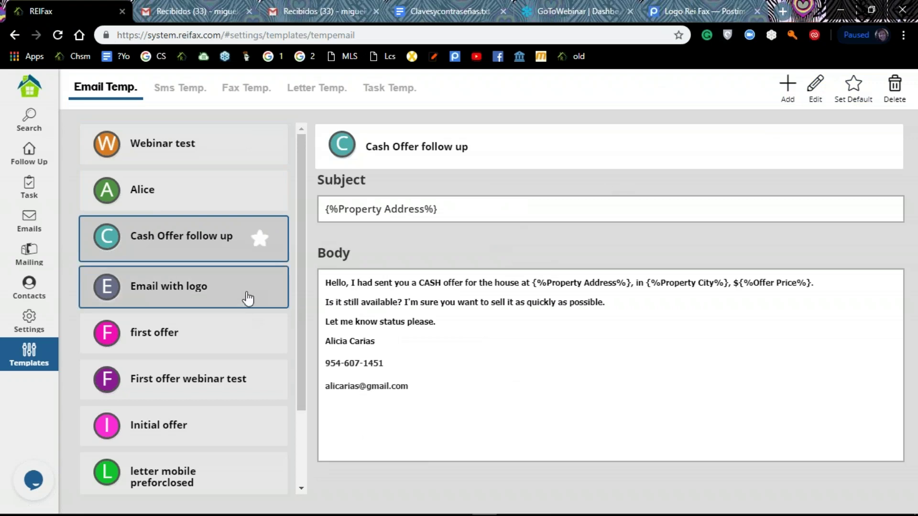
{"action": "left_click", "coordinate": [246, 299]}
{"action": "left_click", "coordinate": [855, 88]}
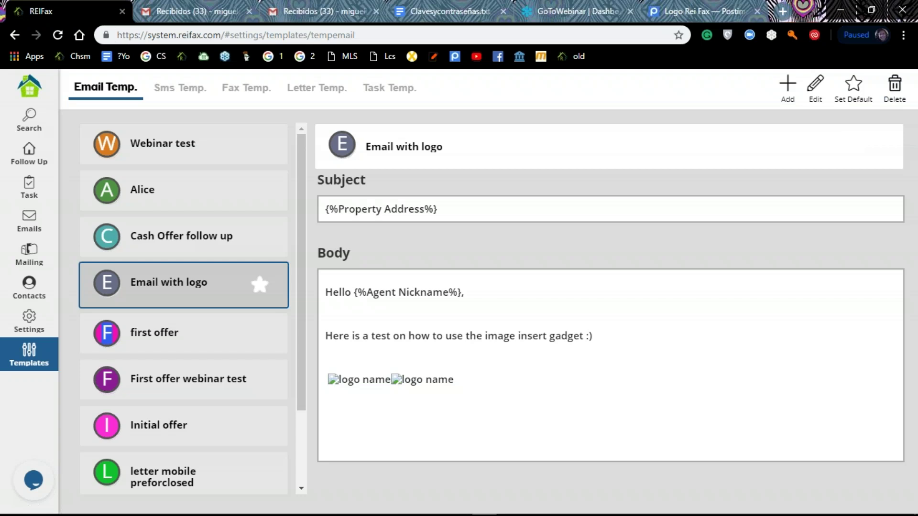
- Delete the "first offer" email template and dismiss the resulting message
{"action": "left_click", "coordinate": [256, 334]}
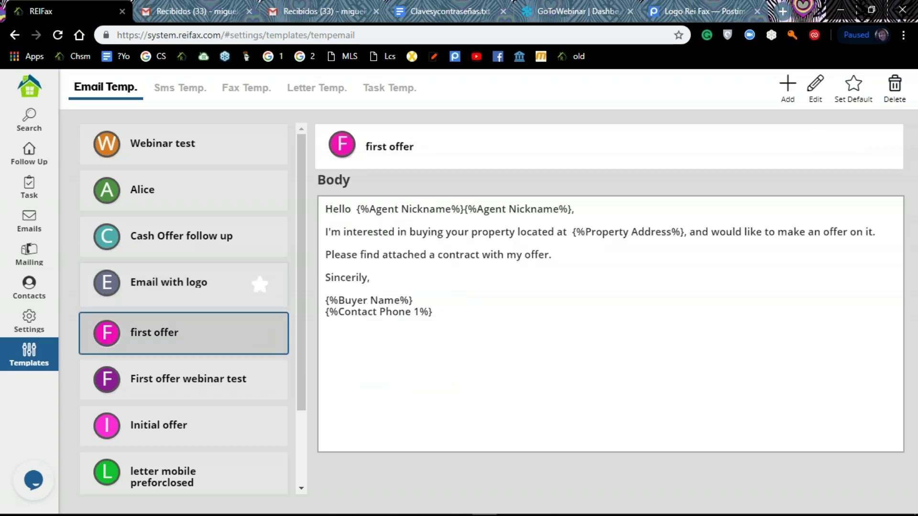
{"action": "left_click", "coordinate": [891, 90]}
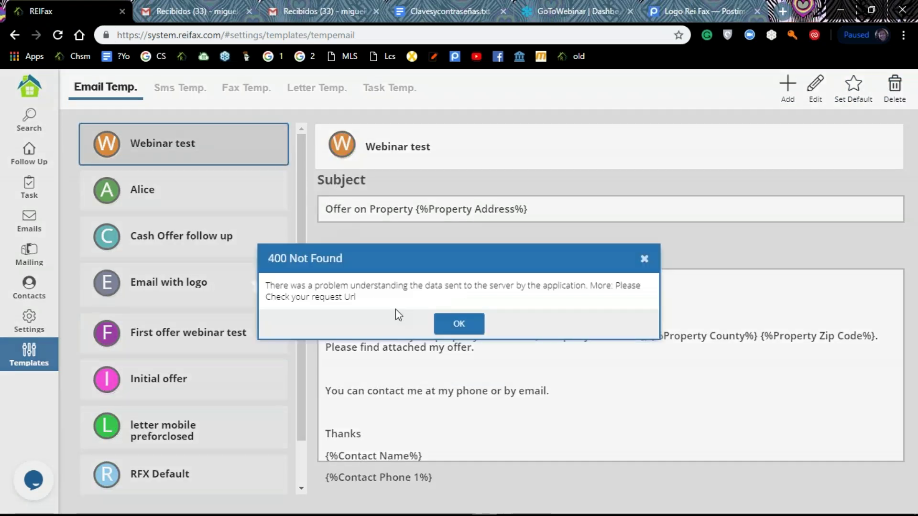
{"action": "left_click", "coordinate": [463, 325]}
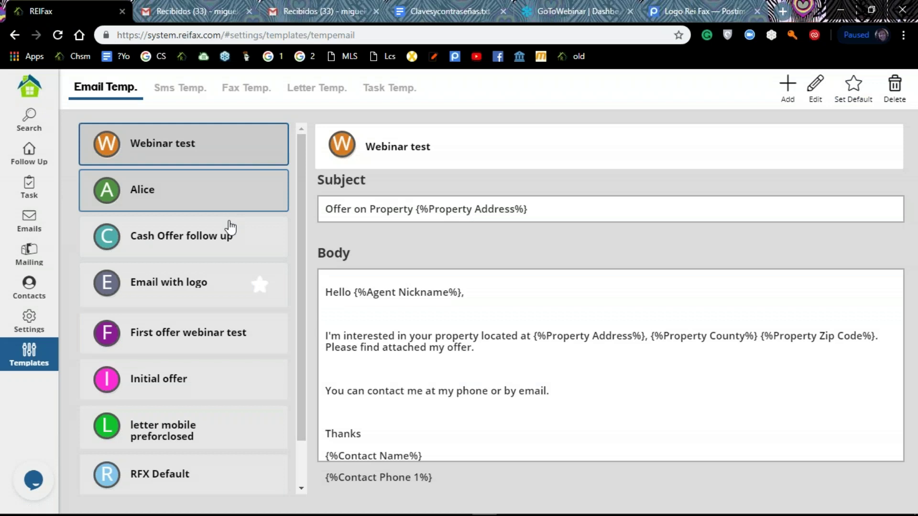
- Open the Alice email template for editing and review its body text, link and image
{"action": "scroll", "coordinate": [231, 210], "scroll_direction": "down", "scroll_amount": 1}
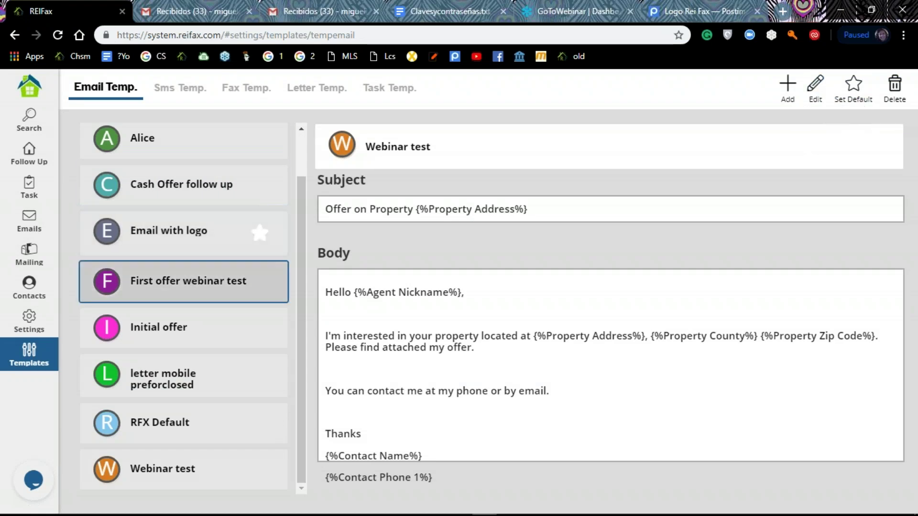
{"action": "scroll", "coordinate": [174, 151], "scroll_direction": "up", "scroll_amount": 1}
{"action": "left_click", "coordinate": [160, 191]}
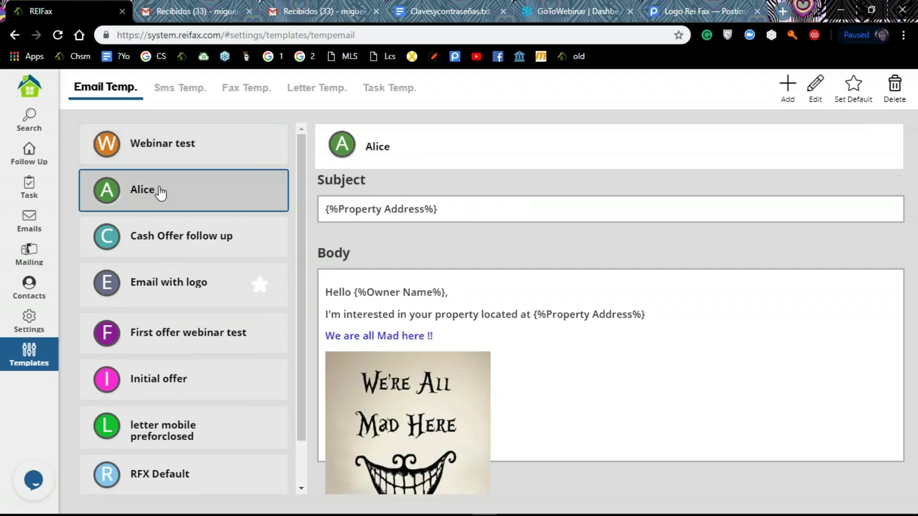
{"action": "left_click", "coordinate": [816, 86]}
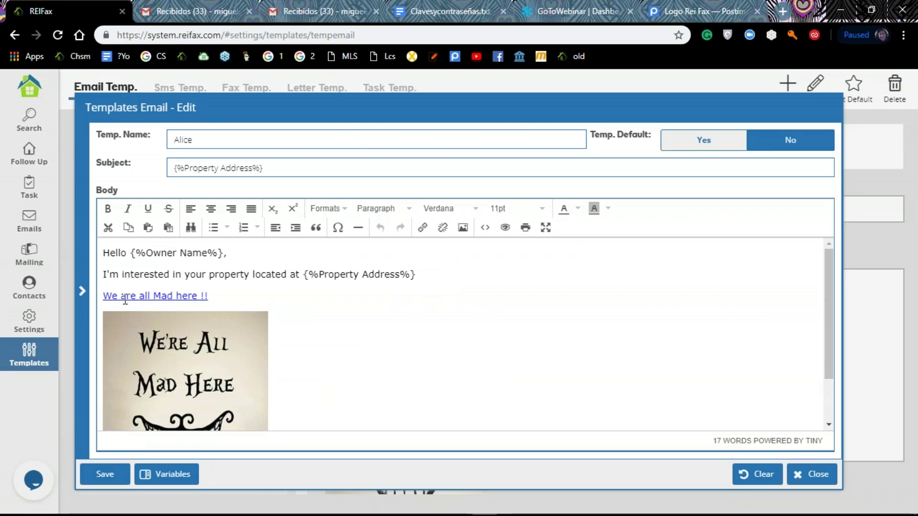
{"action": "scroll", "coordinate": [217, 274], "scroll_direction": "down", "scroll_amount": 2}
{"action": "scroll", "coordinate": [336, 300], "scroll_direction": "up", "scroll_amount": 2}
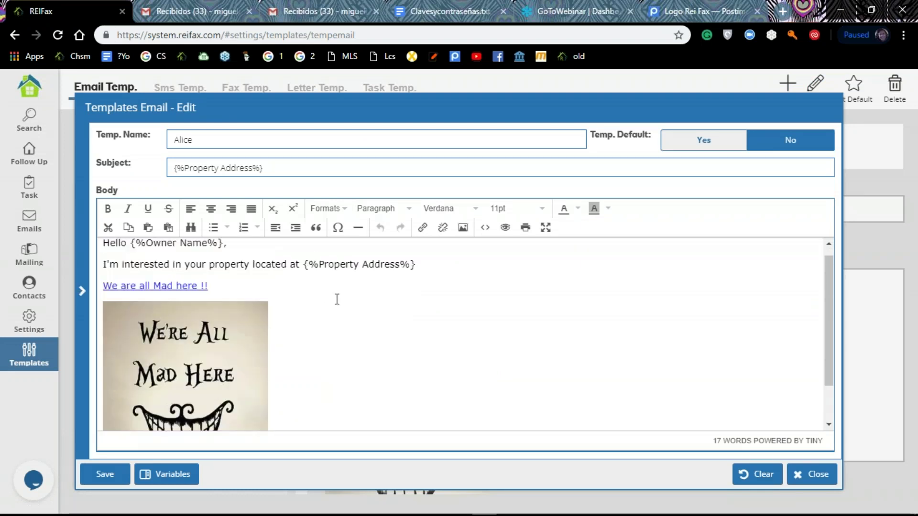
{"action": "scroll", "coordinate": [338, 299], "scroll_direction": "down", "scroll_amount": 1}
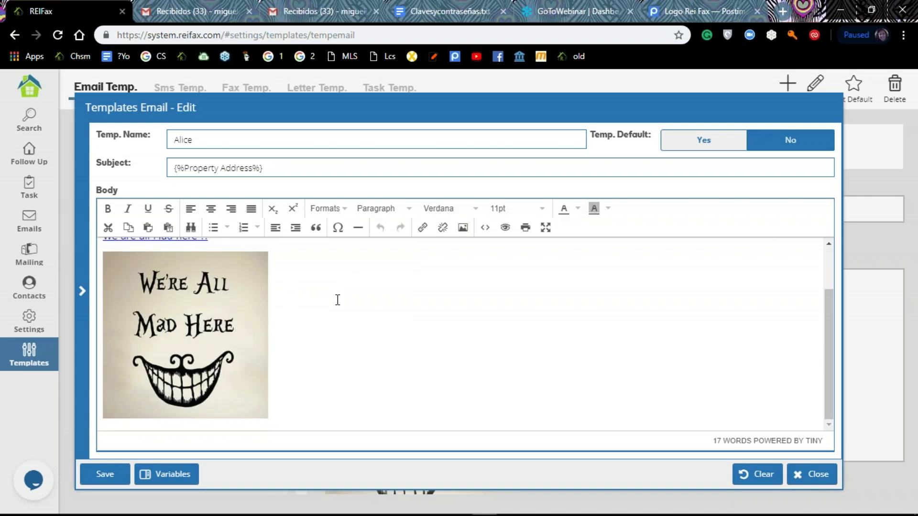
{"action": "scroll", "coordinate": [420, 365], "scroll_direction": "up", "scroll_amount": 2}
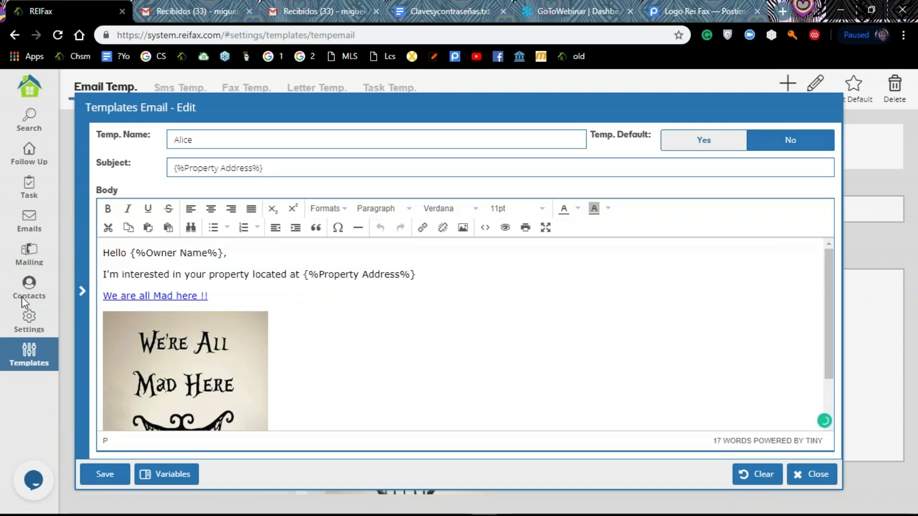
- Insert the Property County and Property Zip Code variables after the Property Address variable in the body, and save the template
{"action": "left_click", "coordinate": [82, 293]}
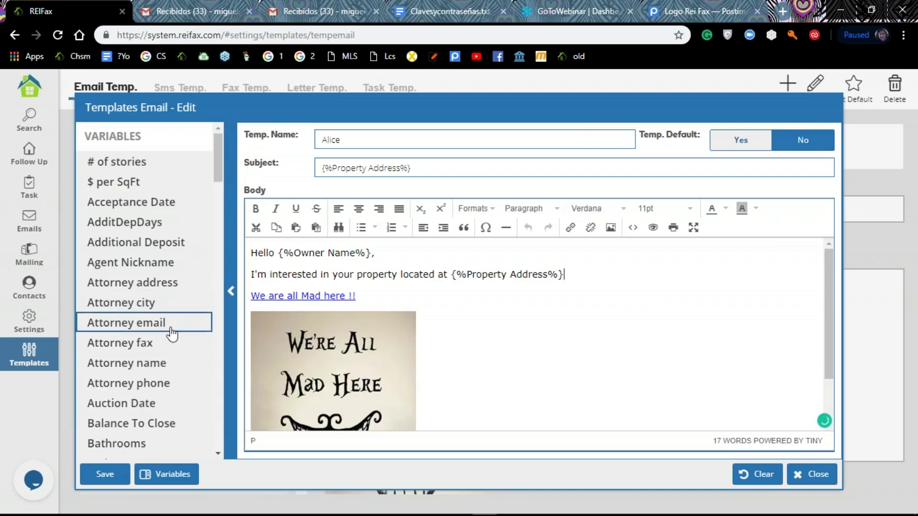
{"action": "scroll", "coordinate": [160, 357], "scroll_direction": "down", "scroll_amount": 10}
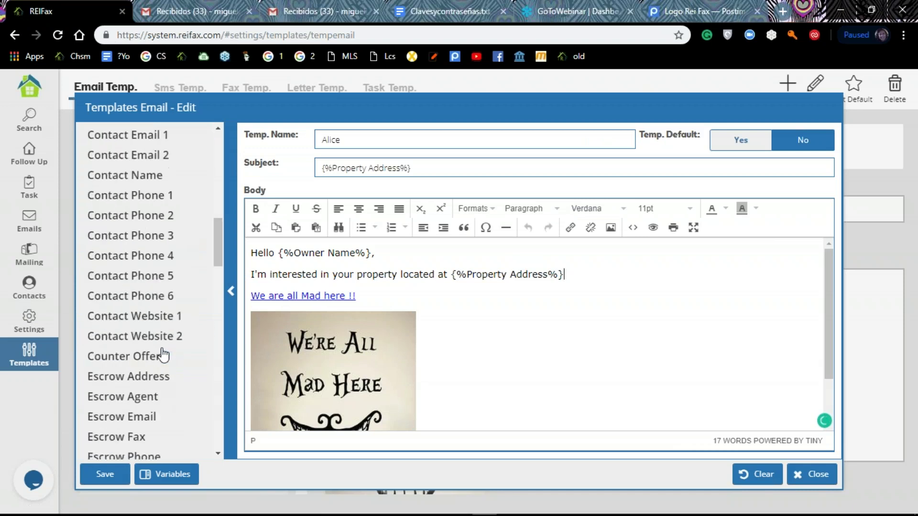
{"action": "scroll", "coordinate": [163, 272], "scroll_direction": "down", "scroll_amount": 8}
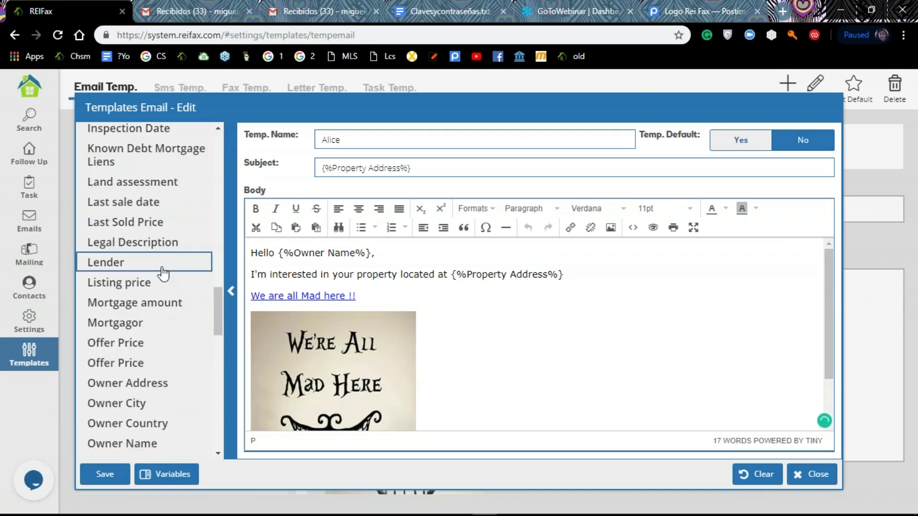
{"action": "scroll", "coordinate": [163, 273], "scroll_direction": "up", "scroll_amount": 3}
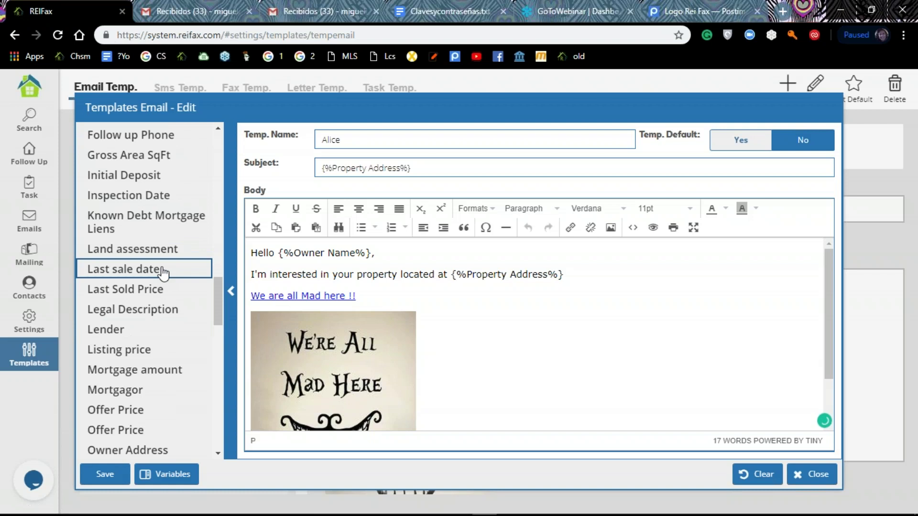
{"action": "scroll", "coordinate": [163, 272], "scroll_direction": "up", "scroll_amount": 2}
{"action": "scroll", "coordinate": [163, 272], "scroll_direction": "down", "scroll_amount": 7}
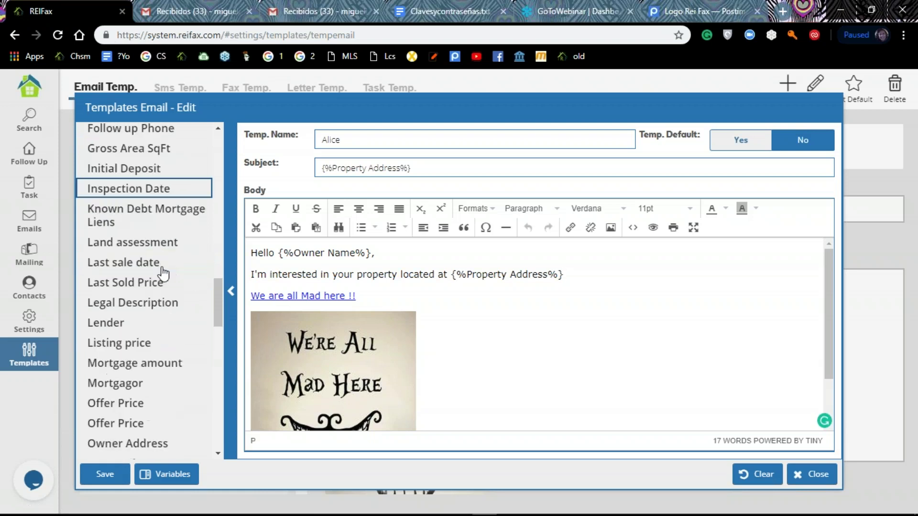
{"action": "scroll", "coordinate": [163, 273], "scroll_direction": "down", "scroll_amount": 3}
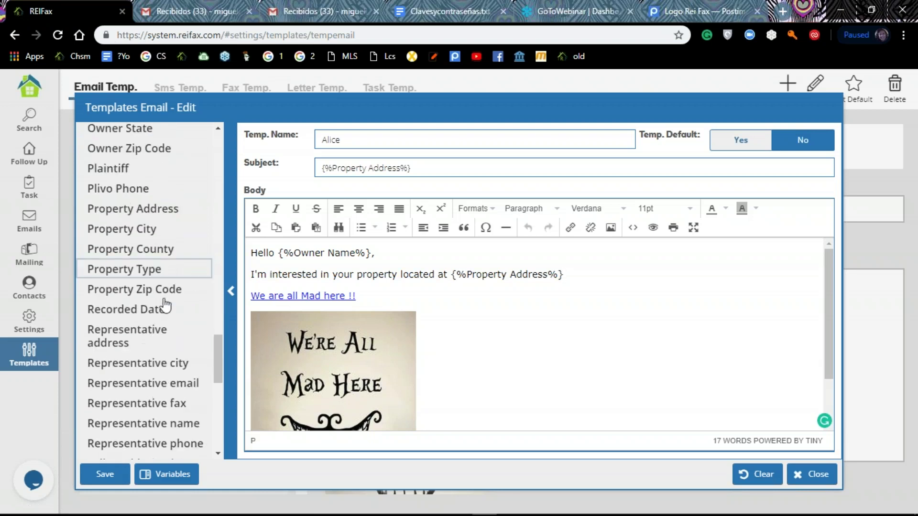
{"action": "left_click", "coordinate": [167, 255]}
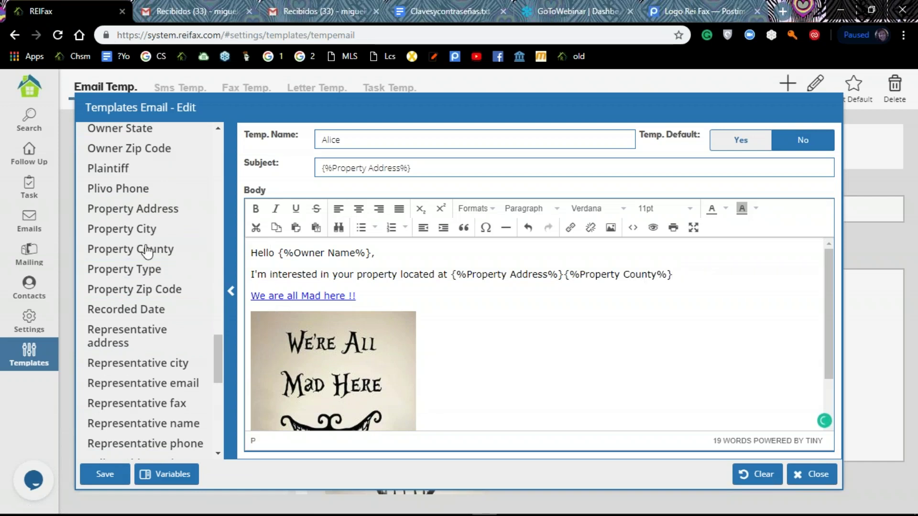
{"action": "left_click", "coordinate": [154, 296]}
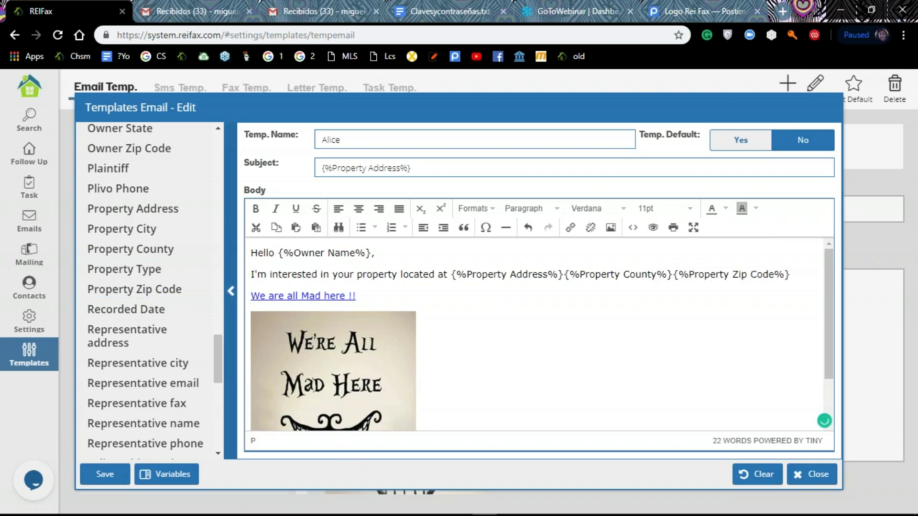
{"action": "left_click", "coordinate": [111, 481]}
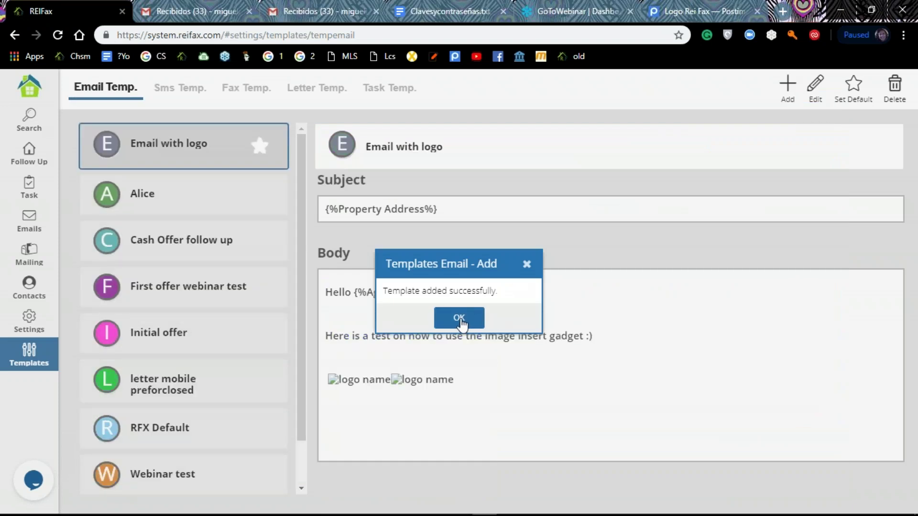
{"action": "left_click", "coordinate": [459, 319]}
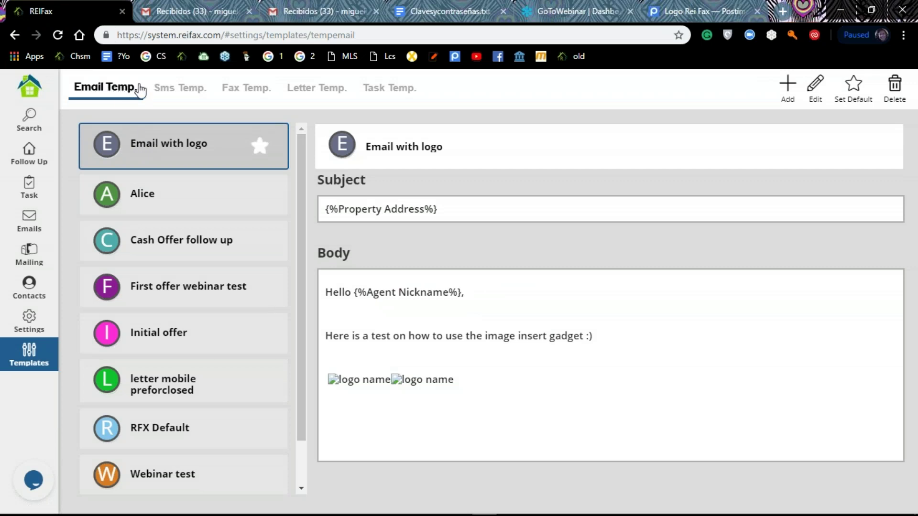
- Start a new SMS template with the variables list shown and name it "follow up text for webinar"
{"action": "left_click", "coordinate": [191, 91]}
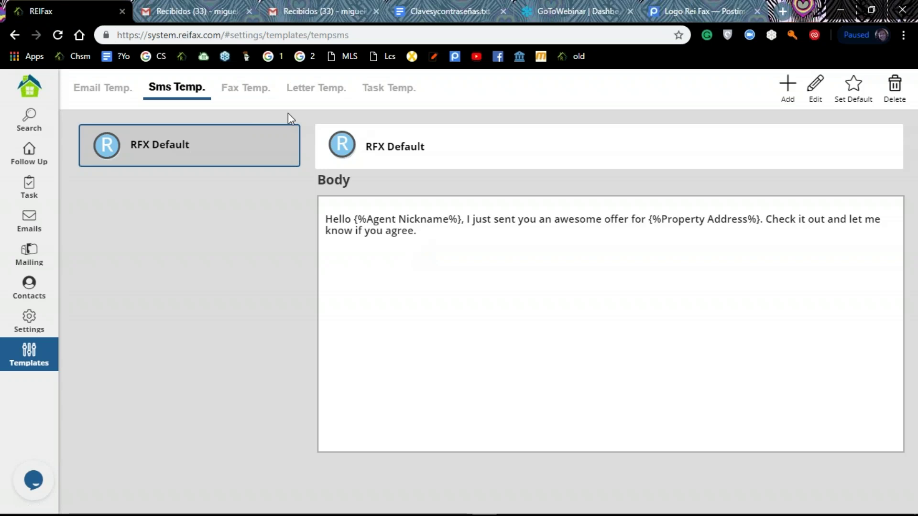
{"action": "left_click", "coordinate": [787, 89]}
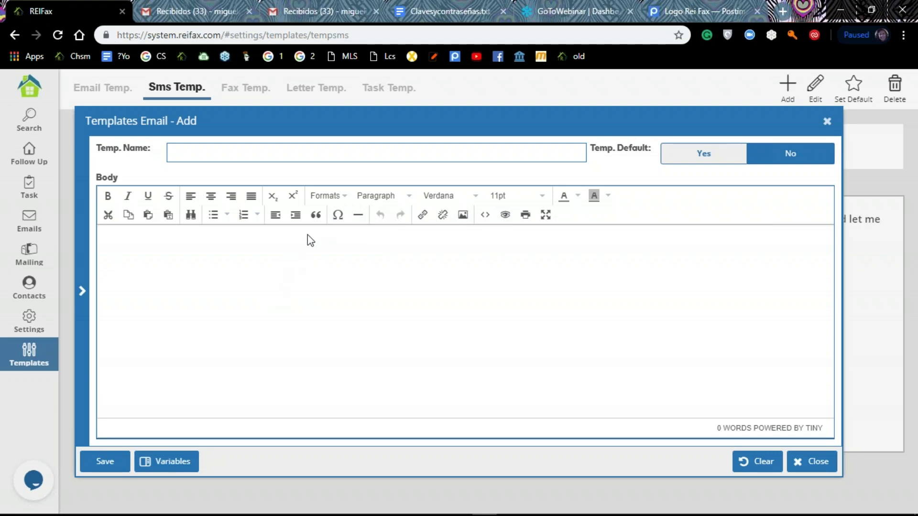
{"action": "left_click", "coordinate": [191, 257]}
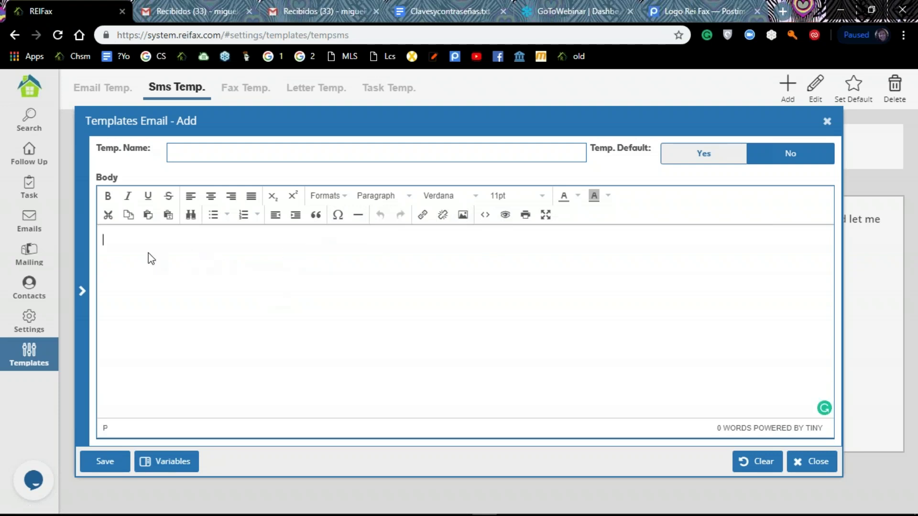
{"action": "left_click", "coordinate": [83, 293]}
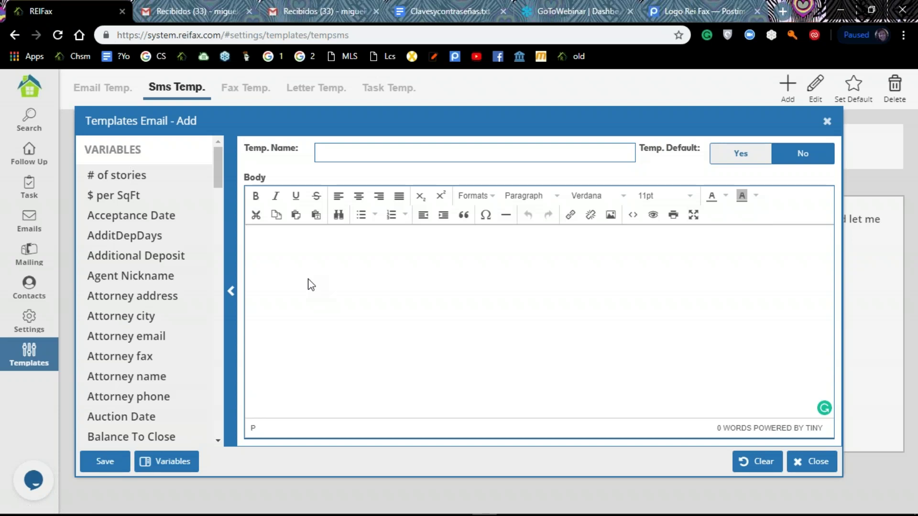
{"action": "left_click", "coordinate": [288, 258]}
{"action": "type", "text": "he"}
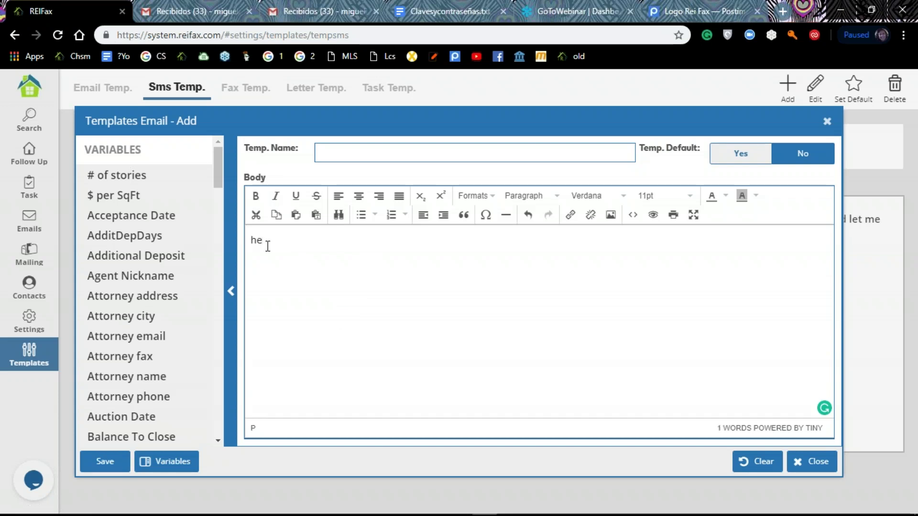
{"action": "left_click", "coordinate": [325, 150]}
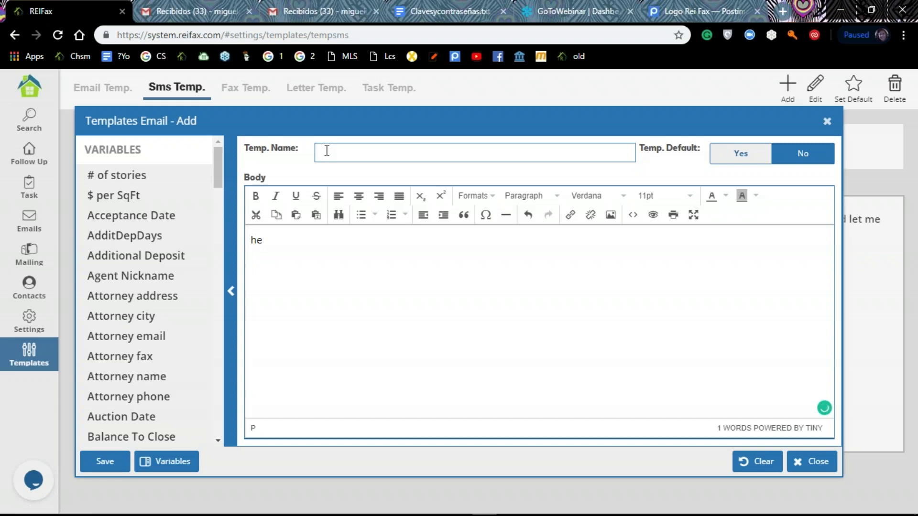
{"action": "type", "text": "follow up text for webinar"}
- Replace the stray body text with the greeting "Hello" followed by the Agent Nickname variable
{"action": "left_click", "coordinate": [274, 246]}
{"action": "key", "text": "BackSpace"}
{"action": "key", "text": "BackSpace"}
{"action": "type", "text": "Hello"}
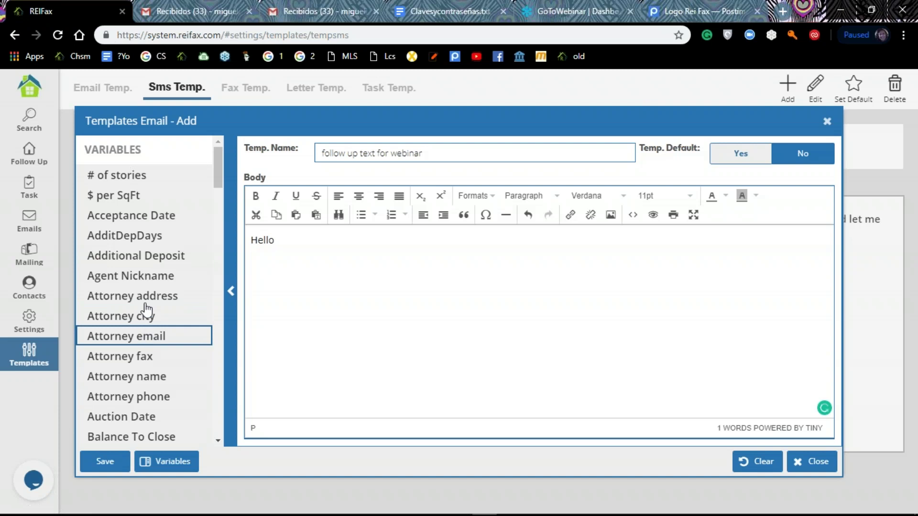
{"action": "left_click", "coordinate": [151, 286]}
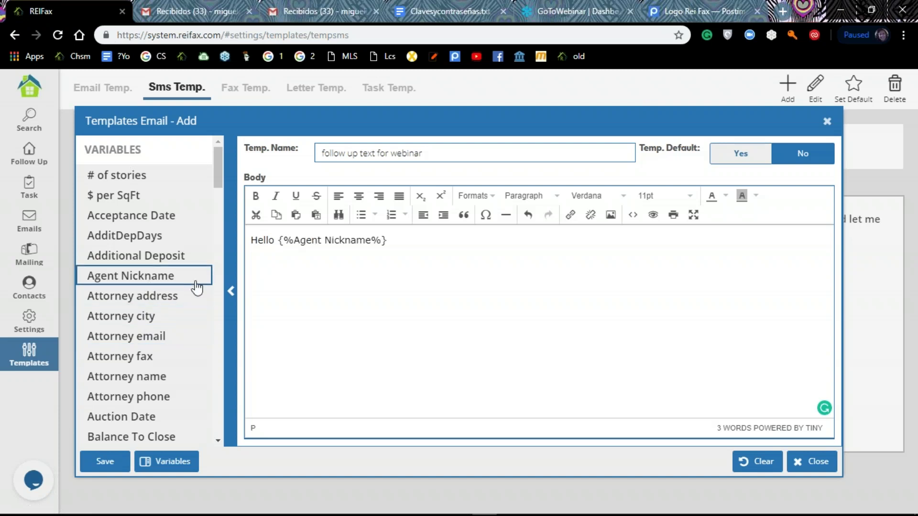
- Continue the body with ", I've just sent you an offer on property", correcting the misspelled word "affer" to "offer"
{"action": "type", "text": ", I"}
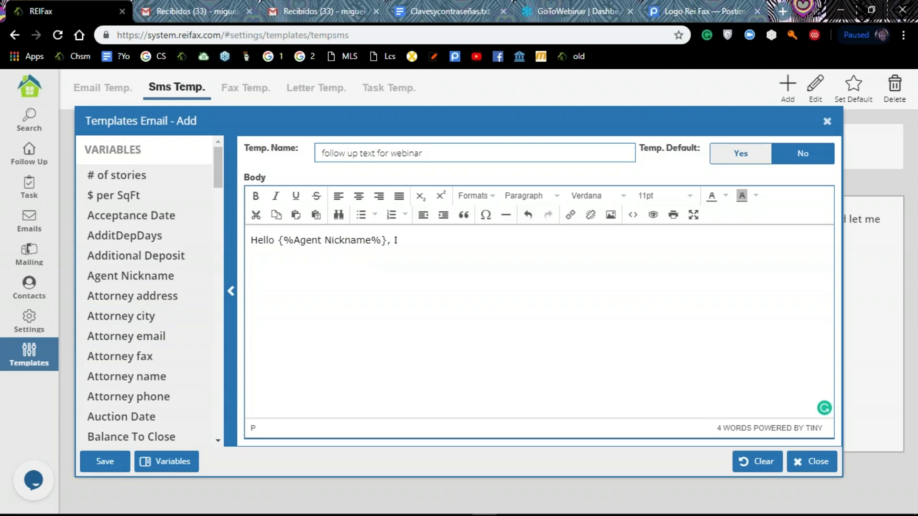
{"action": "type", "text": "'ve just sent ou"}
{"action": "key", "text": "BackSpace"}
{"action": "key", "text": "BackSpace"}
{"action": "type", "text": "you an affer on "}
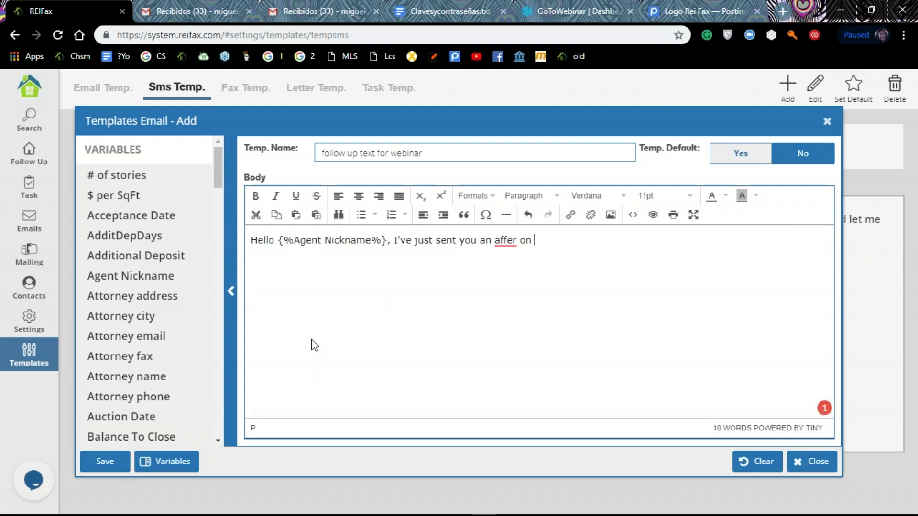
{"action": "type", "text": "property"}
{"action": "left_click", "coordinate": [506, 240]}
{"action": "left_click", "coordinate": [507, 262]}
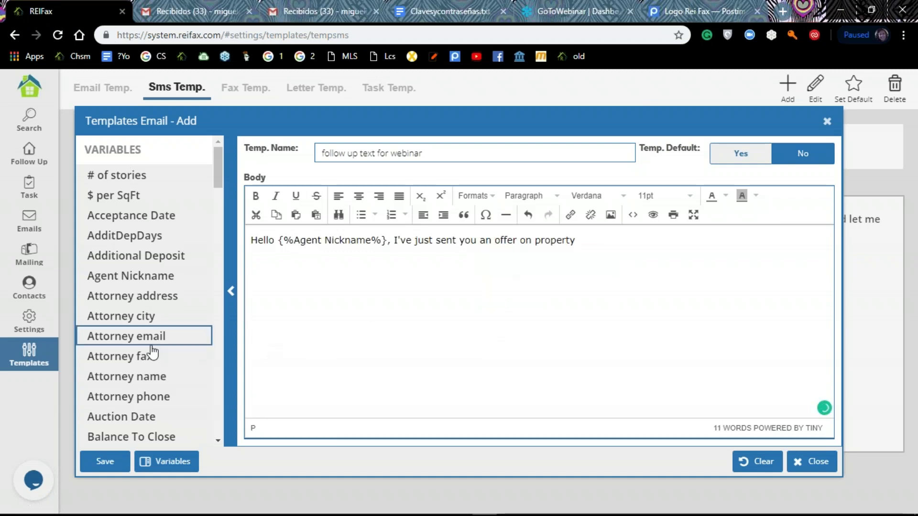
- Insert the Property Address variable after the word "property" in the SMS body
{"action": "scroll", "coordinate": [138, 313], "scroll_direction": "down", "scroll_amount": 5}
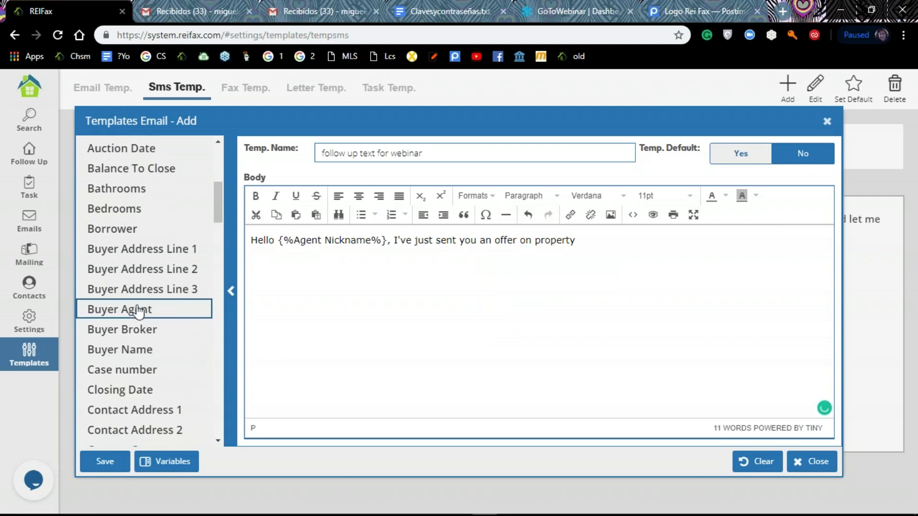
{"action": "scroll", "coordinate": [139, 310], "scroll_direction": "down", "scroll_amount": 1}
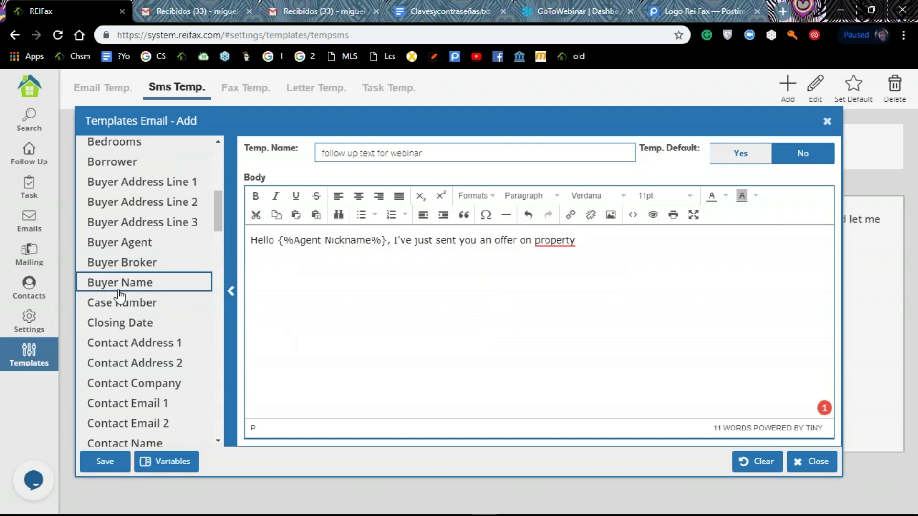
{"action": "mouse_move", "coordinate": [554, 240]}
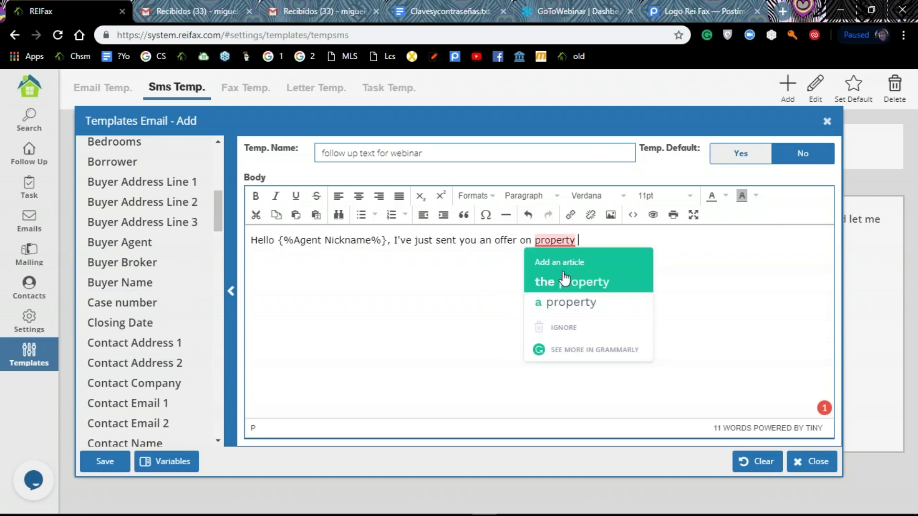
{"action": "left_click", "coordinate": [397, 329]}
{"action": "scroll", "coordinate": [148, 301], "scroll_direction": "down", "scroll_amount": 5}
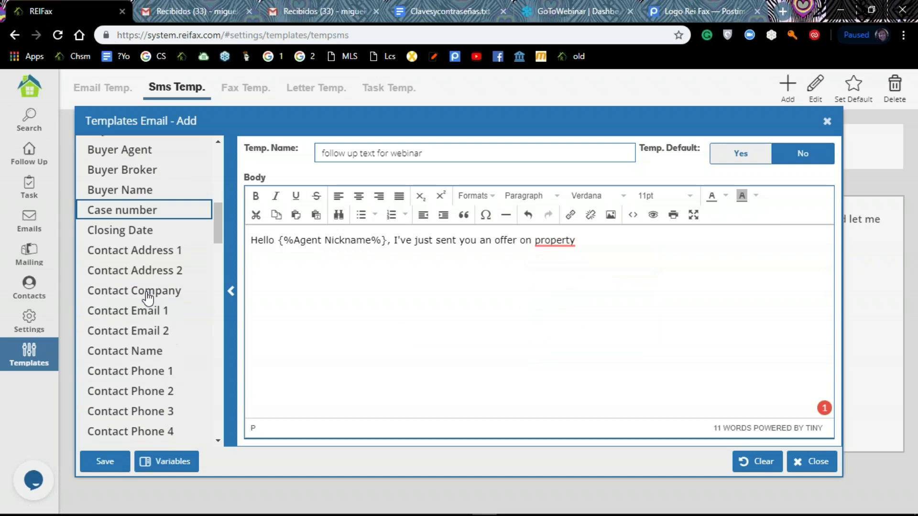
{"action": "scroll", "coordinate": [147, 299], "scroll_direction": "down", "scroll_amount": 2}
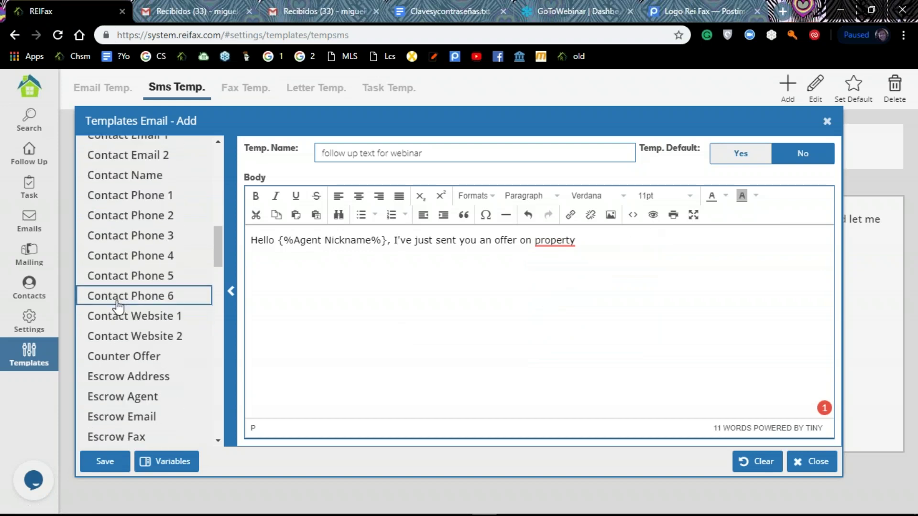
{"action": "scroll", "coordinate": [118, 301], "scroll_direction": "down", "scroll_amount": 15}
{"action": "scroll", "coordinate": [117, 310], "scroll_direction": "down", "scroll_amount": 5}
{"action": "scroll", "coordinate": [119, 306], "scroll_direction": "up", "scroll_amount": 3}
{"action": "left_click", "coordinate": [166, 229]}
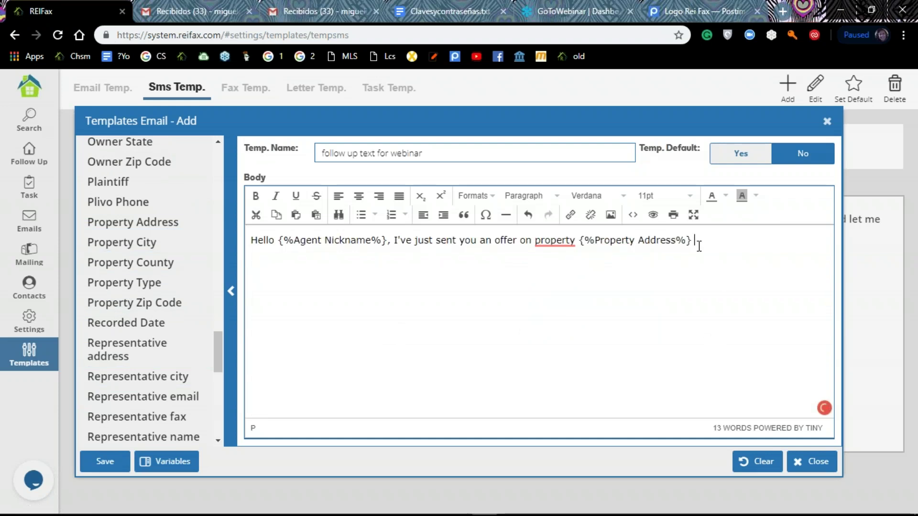
- Add the text "check it out and get back to me at" after the Property Address variable
{"action": "type", "text": "che"}
{"action": "type", "text": "ck"}
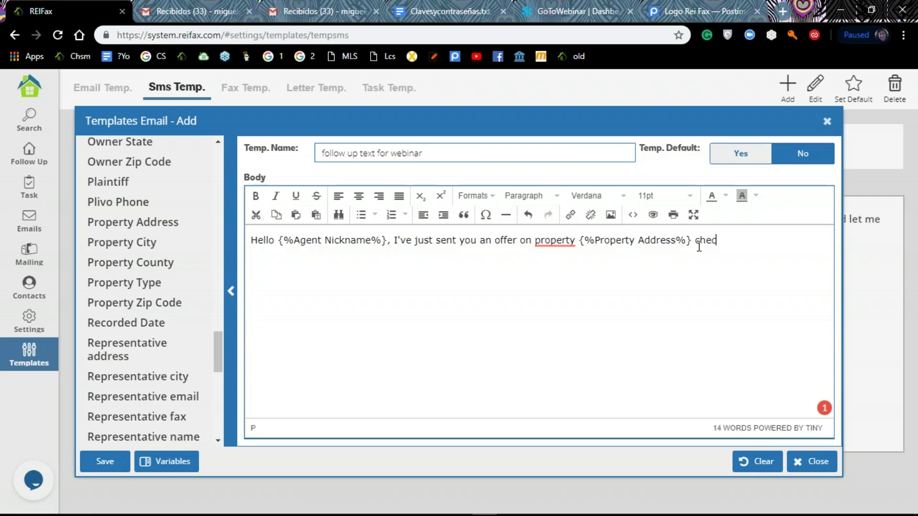
{"action": "type", "text": " it our"}
{"action": "key", "text": "BackSpace"}
{"action": "key", "text": "BackSpace"}
{"action": "type", "text": "t and get"}
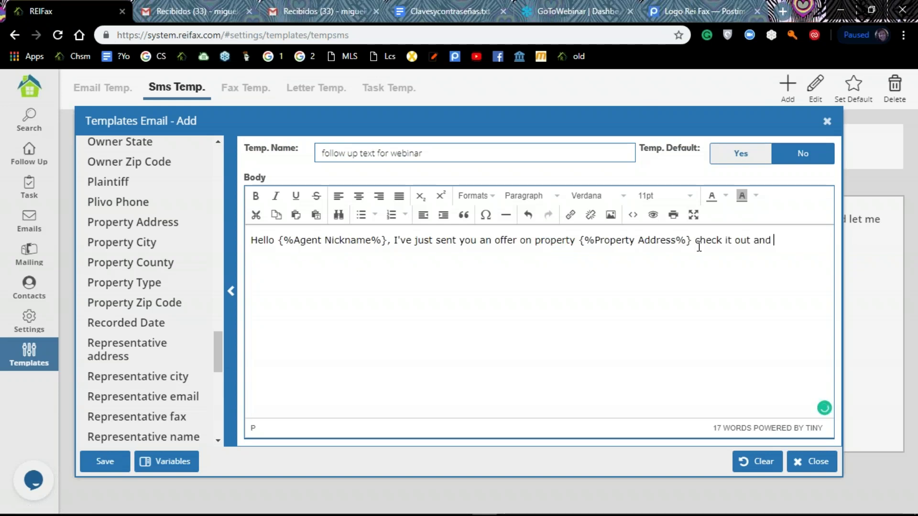
{"action": "type", "text": " back"}
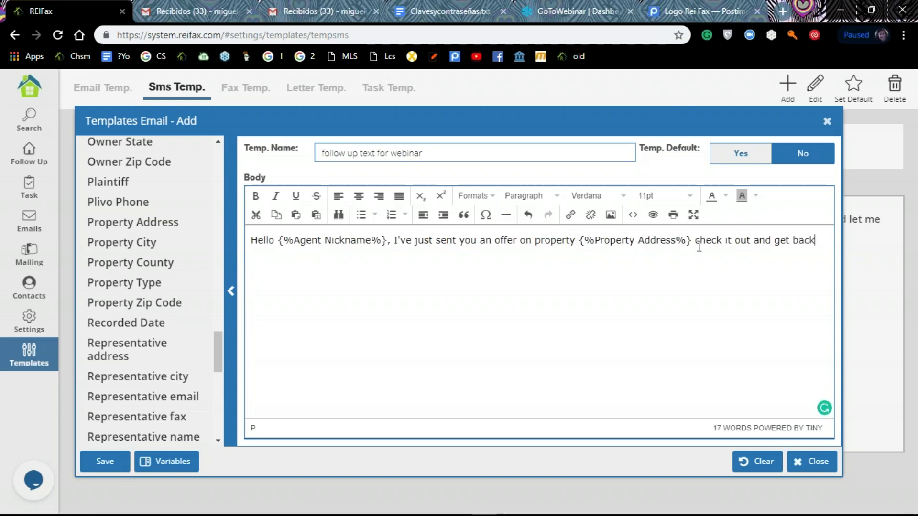
{"action": "type", "text": " to me at"}
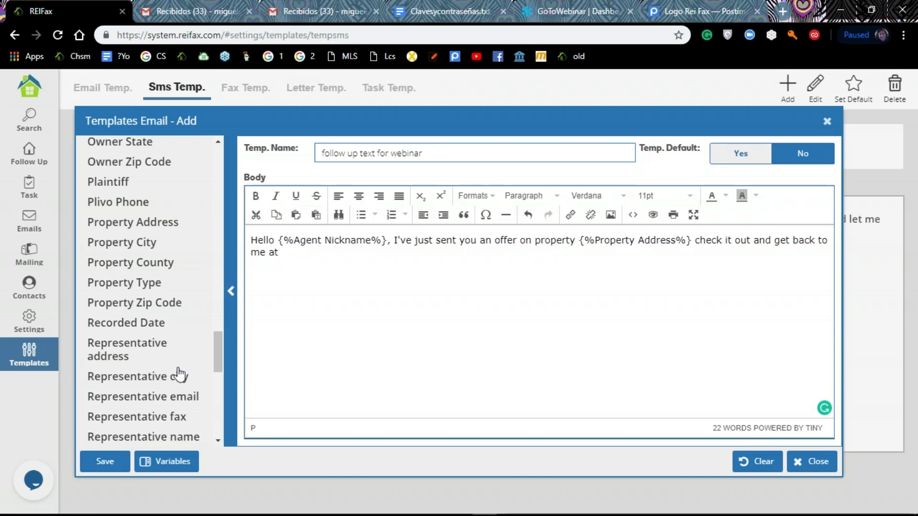
- Insert the Contact Phone 1 variable at the end of the message and remove its duplicate
{"action": "scroll", "coordinate": [158, 361], "scroll_direction": "up", "scroll_amount": 5}
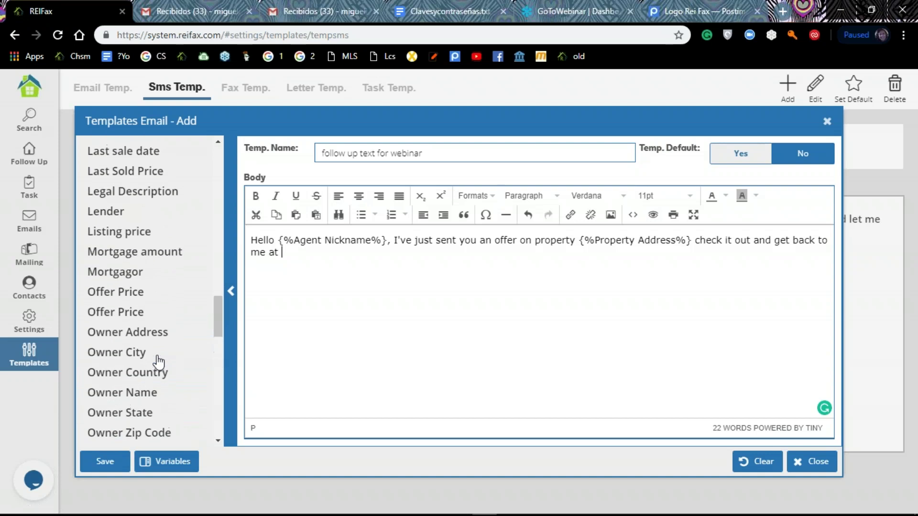
{"action": "scroll", "coordinate": [158, 360], "scroll_direction": "up", "scroll_amount": 10}
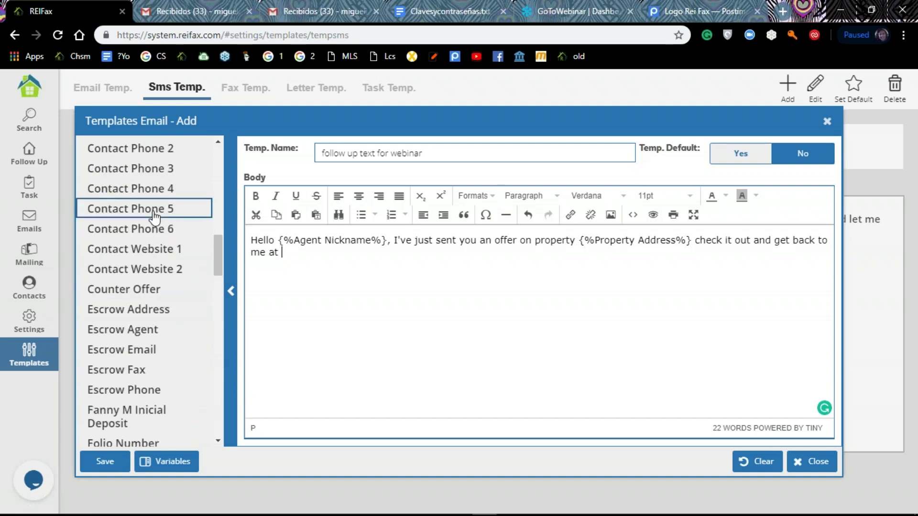
{"action": "scroll", "coordinate": [154, 217], "scroll_direction": "up", "scroll_amount": 3}
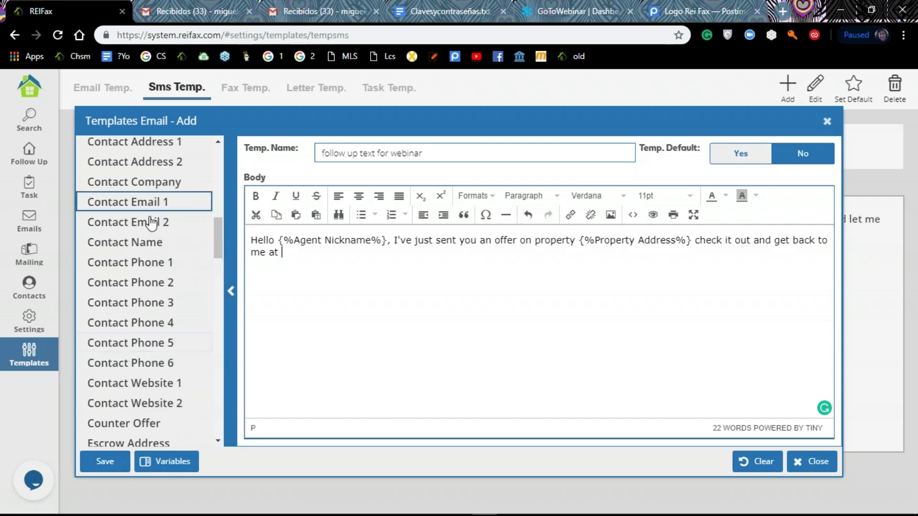
{"action": "double_click", "coordinate": [149, 263]}
{"action": "left_click", "coordinate": [513, 257]}
{"action": "left_click_drag", "start_coordinate": [514, 257], "coordinate": [393, 255]}
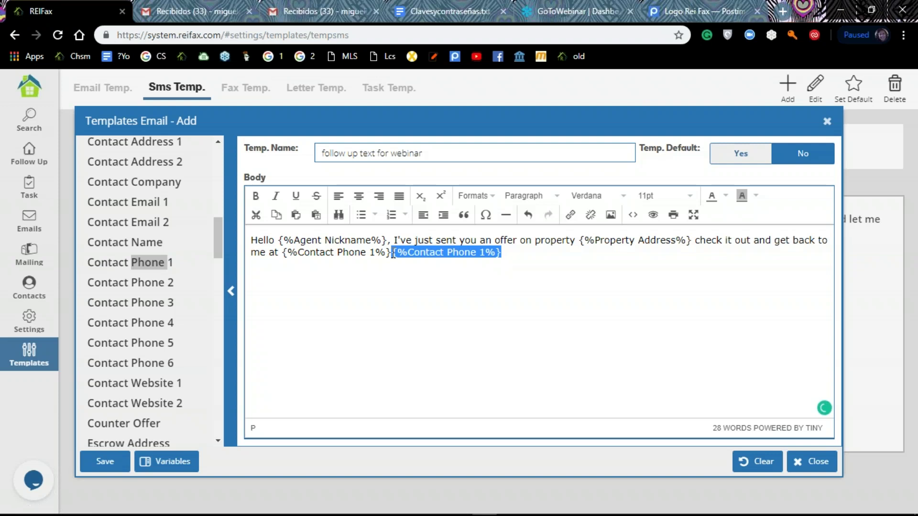
{"action": "key", "text": "BackSpace"}
- Add "or" and the Contact Email 1 variable at the end of the body, and save the SMS template
{"action": "type", "text": "or"}
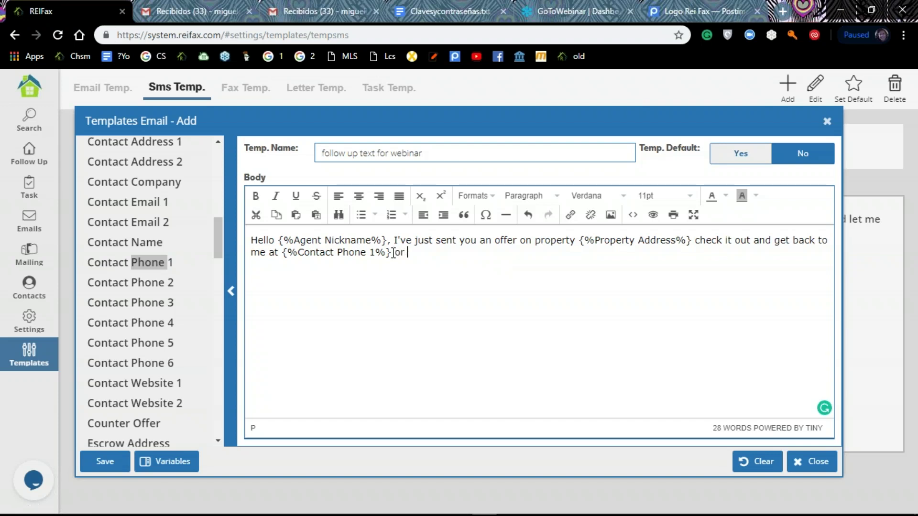
{"action": "left_click", "coordinate": [151, 209]}
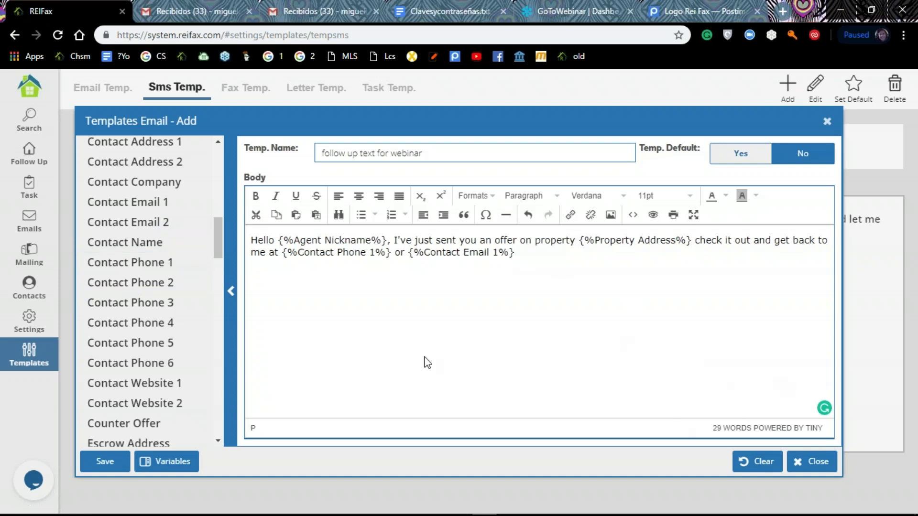
{"action": "left_click", "coordinate": [105, 462]}
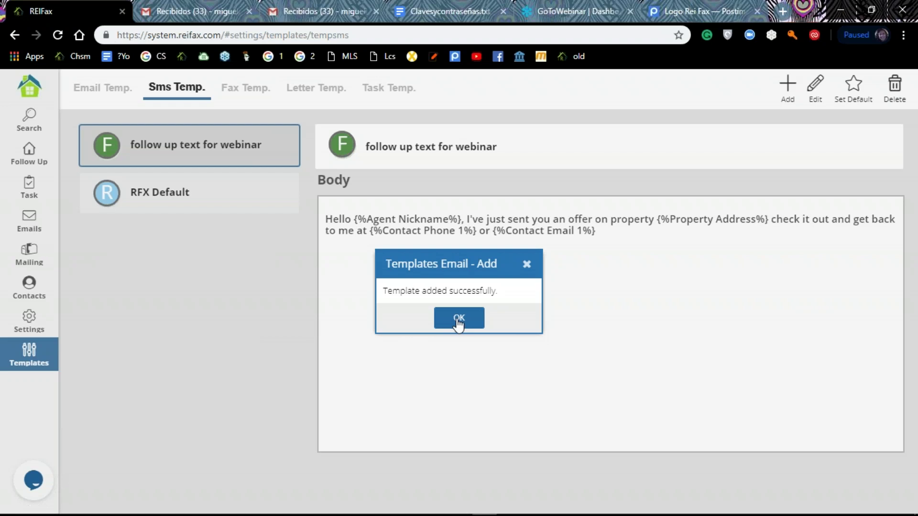
{"action": "left_click", "coordinate": [459, 319]}
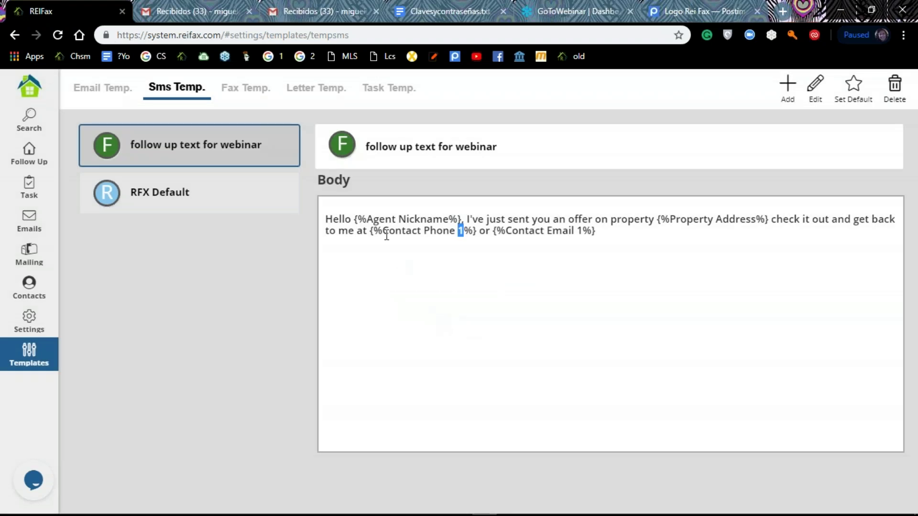
- Review the fax templates and look at the blank form for a new fax template, closing it without saving
{"action": "left_click", "coordinate": [252, 93]}
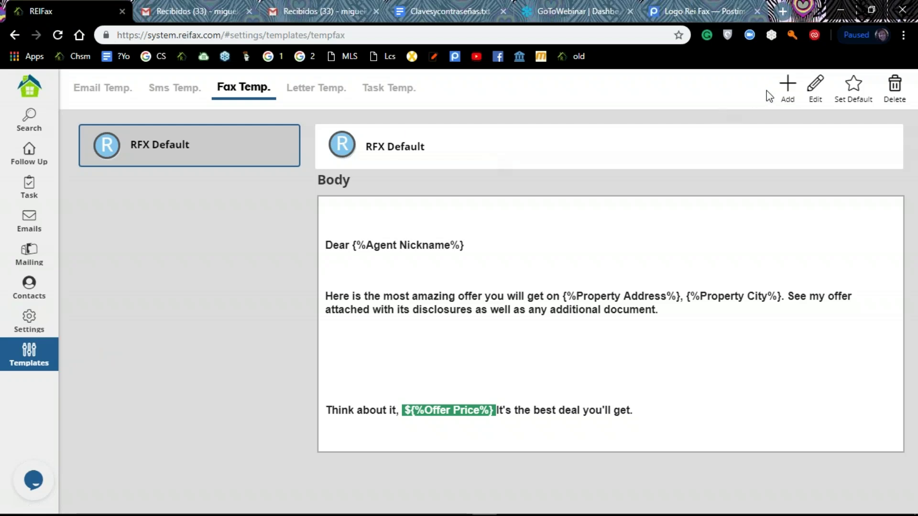
{"action": "left_click", "coordinate": [788, 88]}
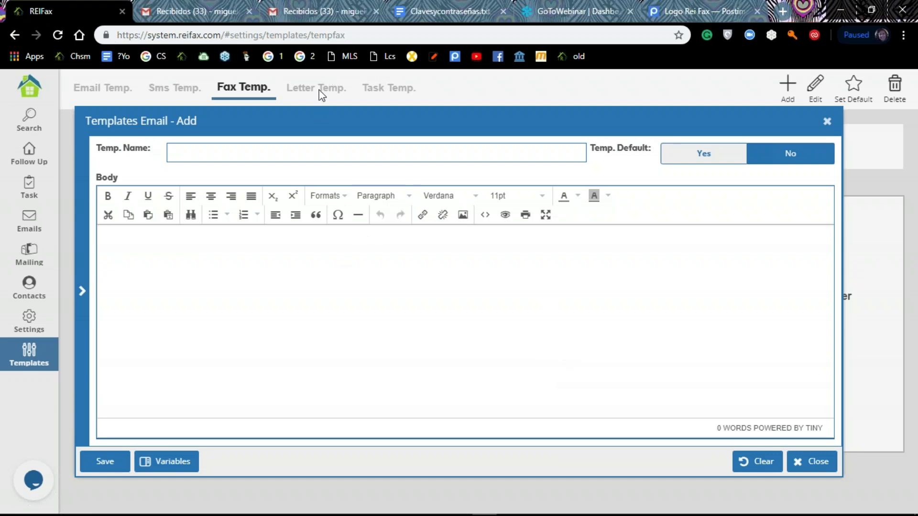
{"action": "left_click", "coordinate": [826, 122]}
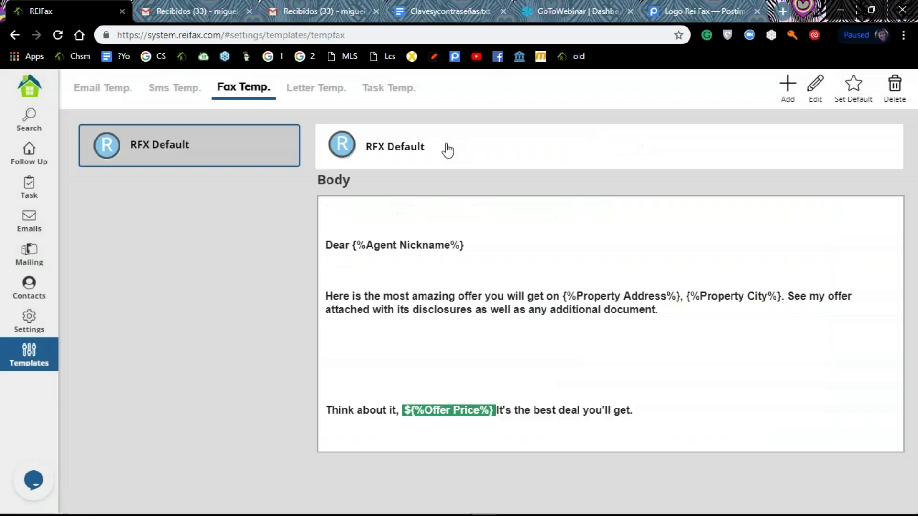
- Review the letter templates and look at the blank form for a new letter template, closing it without saving
{"action": "left_click", "coordinate": [328, 93]}
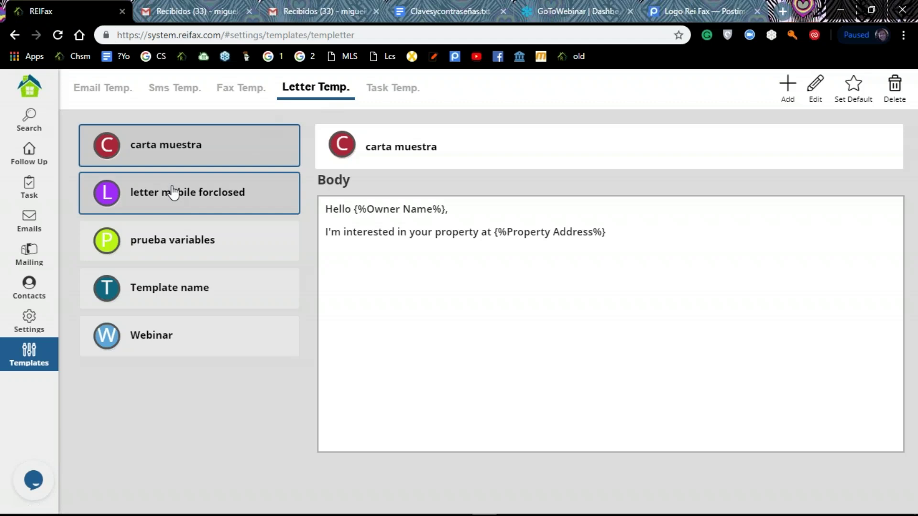
{"action": "left_click", "coordinate": [793, 89]}
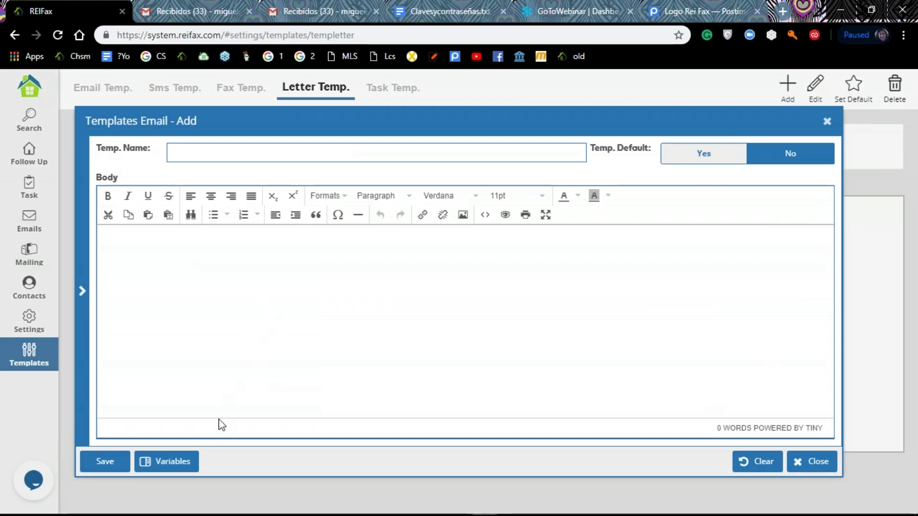
{"action": "left_click", "coordinate": [827, 121]}
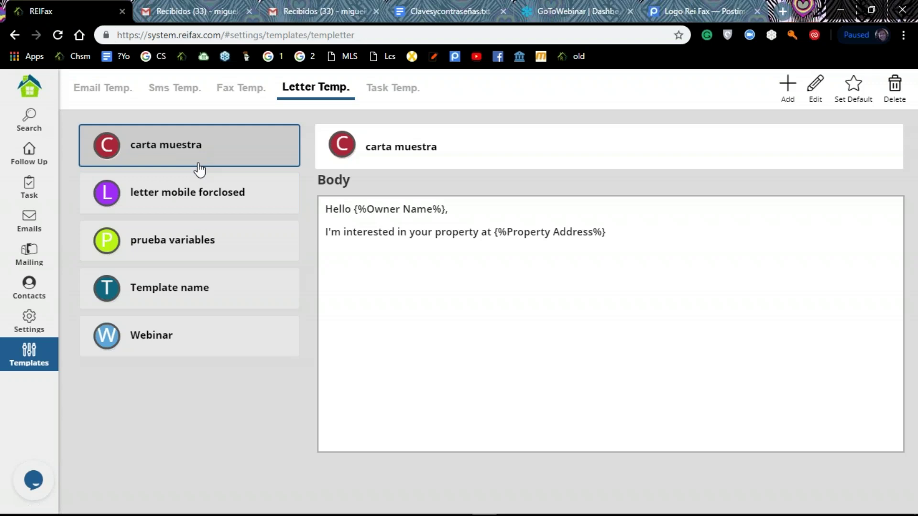
- Open the "letter mobile forclosed" letter template for editing and italicize its "IMPORTANT ! ! ! !" heading
{"action": "left_click", "coordinate": [197, 193]}
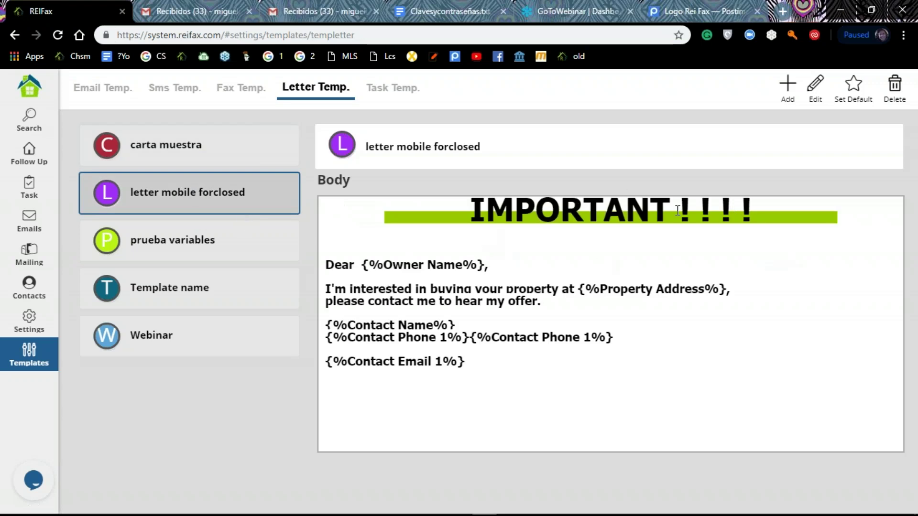
{"action": "left_click", "coordinate": [815, 86]}
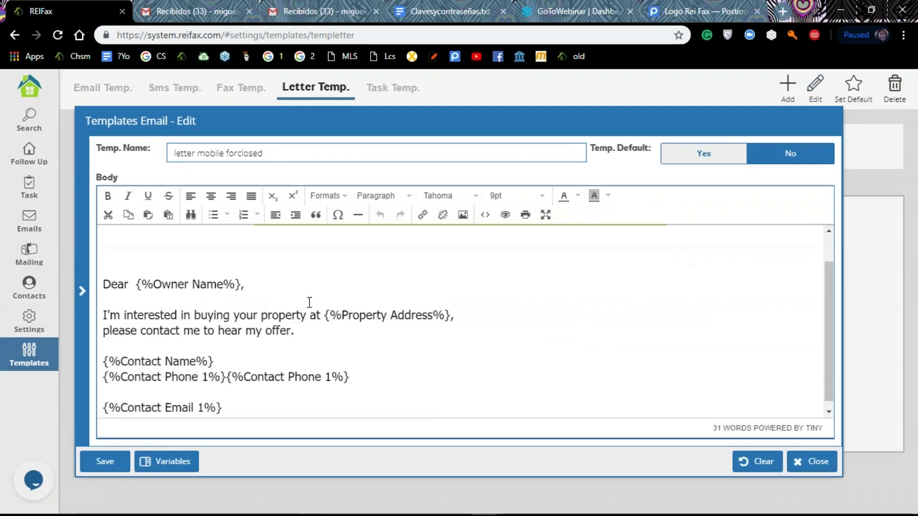
{"action": "left_click_drag", "start_coordinate": [324, 249], "coordinate": [506, 258]}
{"action": "left_click", "coordinate": [410, 304]}
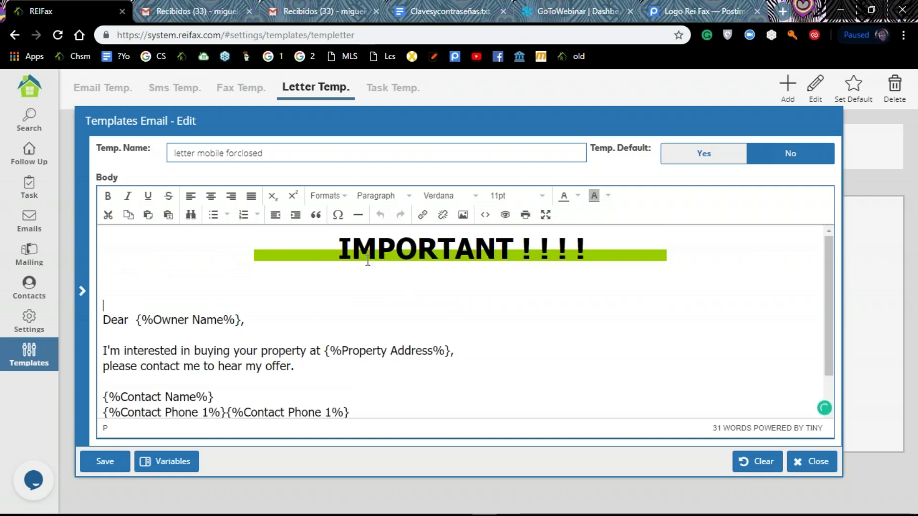
{"action": "left_click_drag", "start_coordinate": [339, 248], "coordinate": [584, 254]}
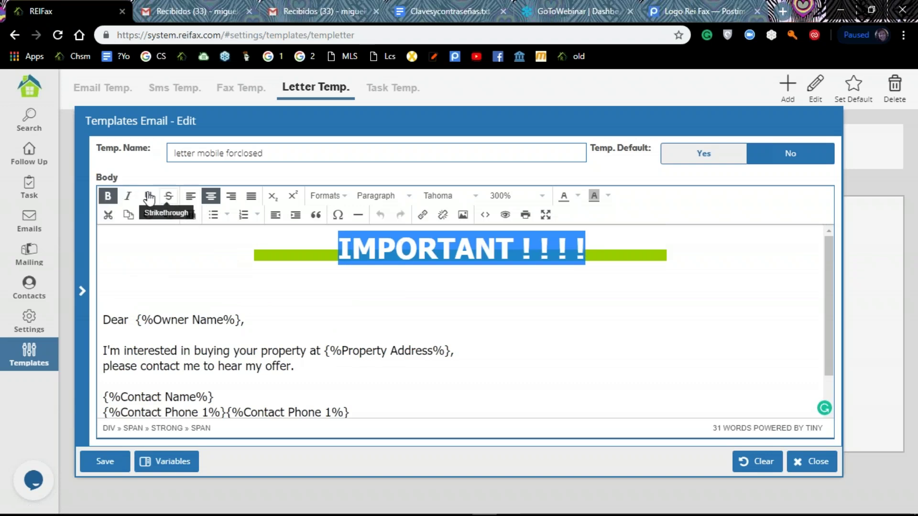
{"action": "left_click", "coordinate": [133, 198]}
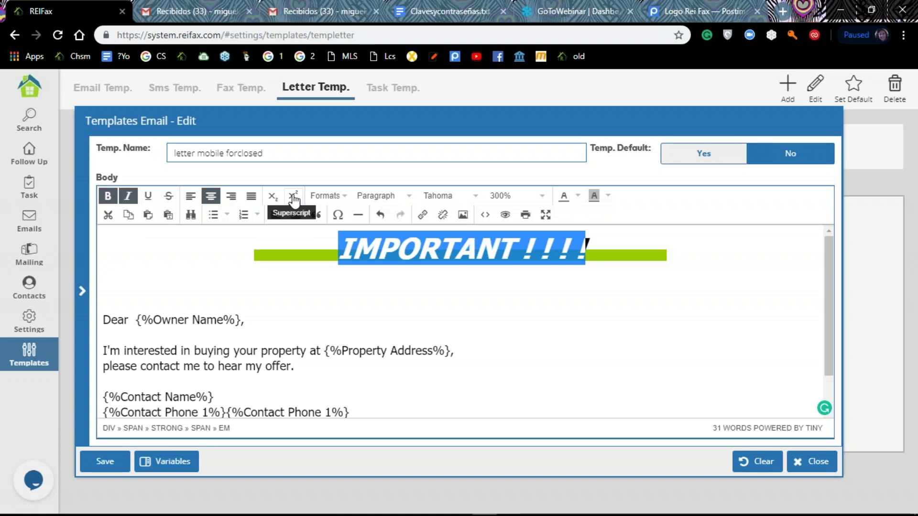
- Try right alignment on the "IMPORTANT ! ! ! !" heading and return it to centered italic
{"action": "left_click", "coordinate": [233, 202]}
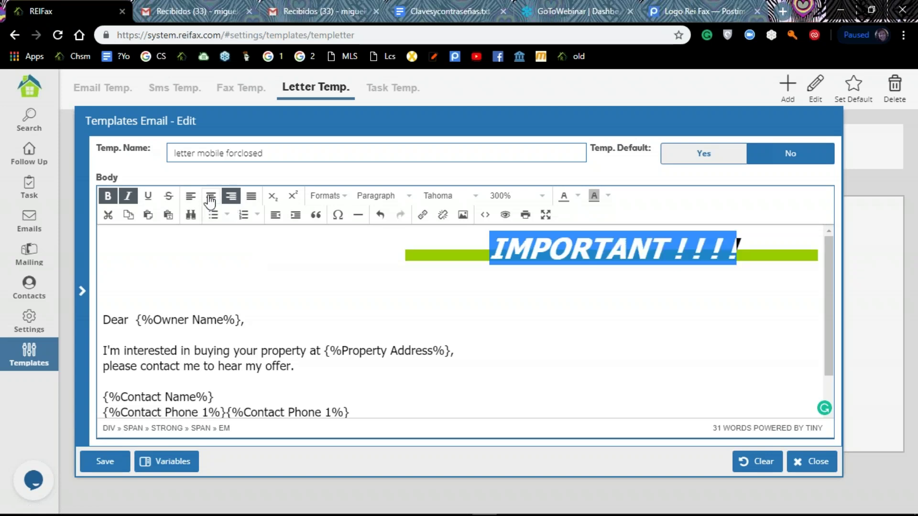
{"action": "left_click", "coordinate": [210, 201]}
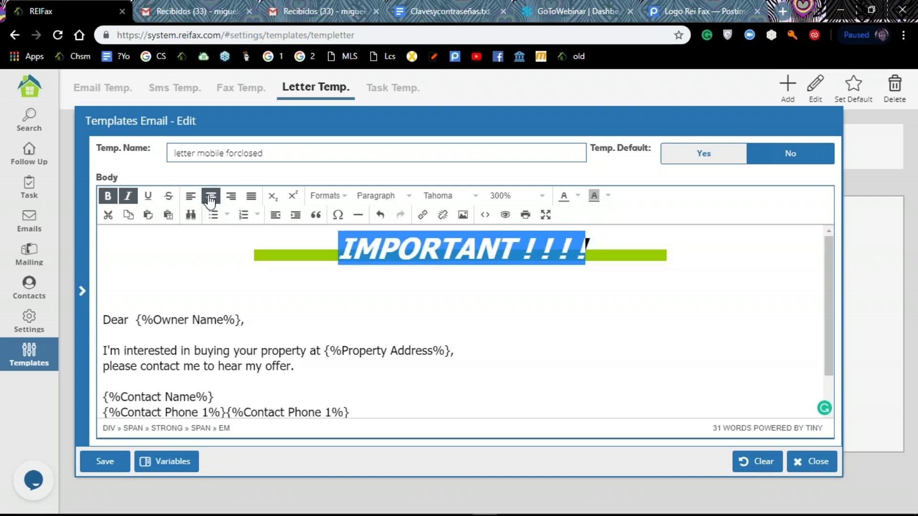
{"action": "left_click", "coordinate": [129, 197]}
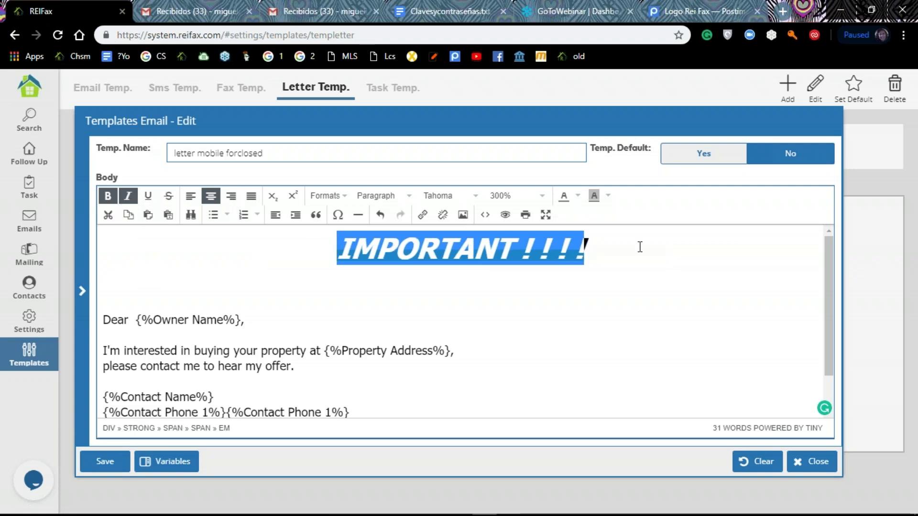
- Set the text color of the "IMPORTANT ! ! ! !" heading to yellow
{"action": "left_click", "coordinate": [575, 197]}
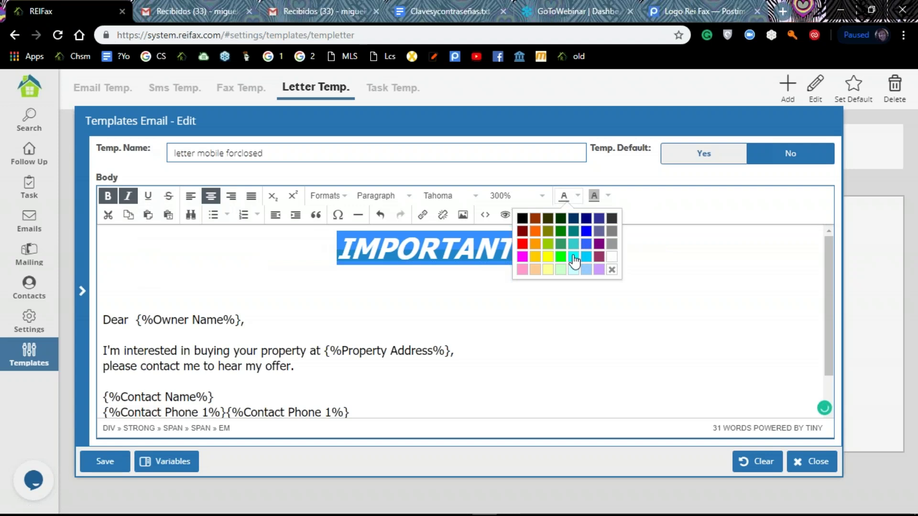
{"action": "left_click", "coordinate": [548, 257]}
{"action": "left_click", "coordinate": [507, 304]}
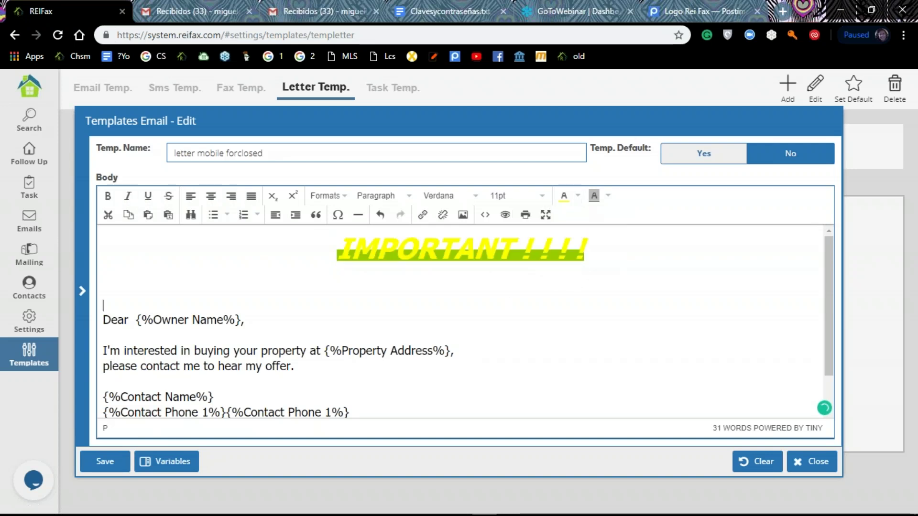
- Give the whole "IMPORTANT ! ! ! !" heading a blue background color
{"action": "left_click", "coordinate": [454, 256]}
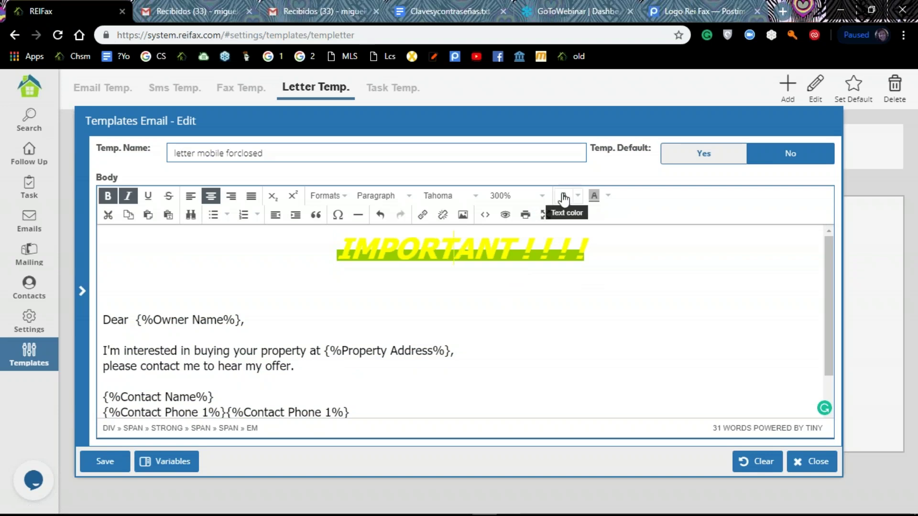
{"action": "left_click", "coordinate": [594, 201]}
{"action": "left_click", "coordinate": [607, 197]}
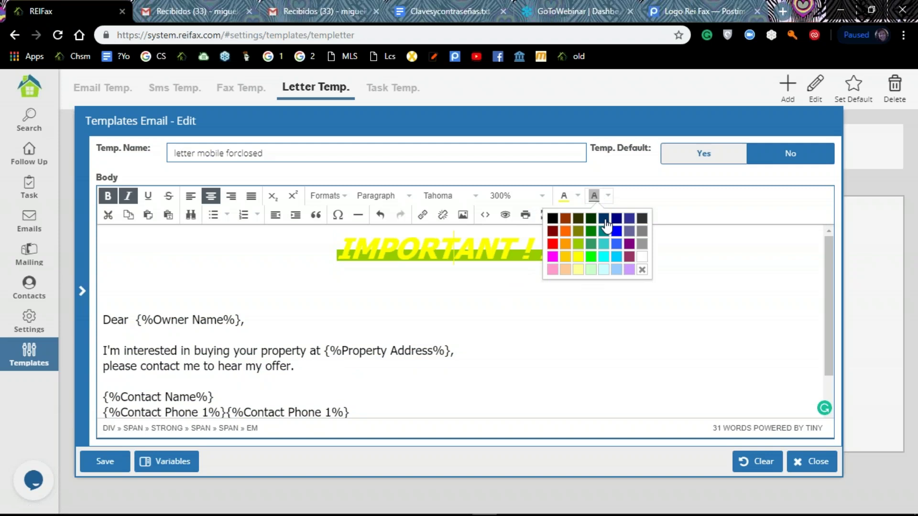
{"action": "left_click", "coordinate": [466, 273]}
{"action": "left_click_drag", "start_coordinate": [339, 251], "coordinate": [613, 257]}
{"action": "left_click", "coordinate": [594, 199]}
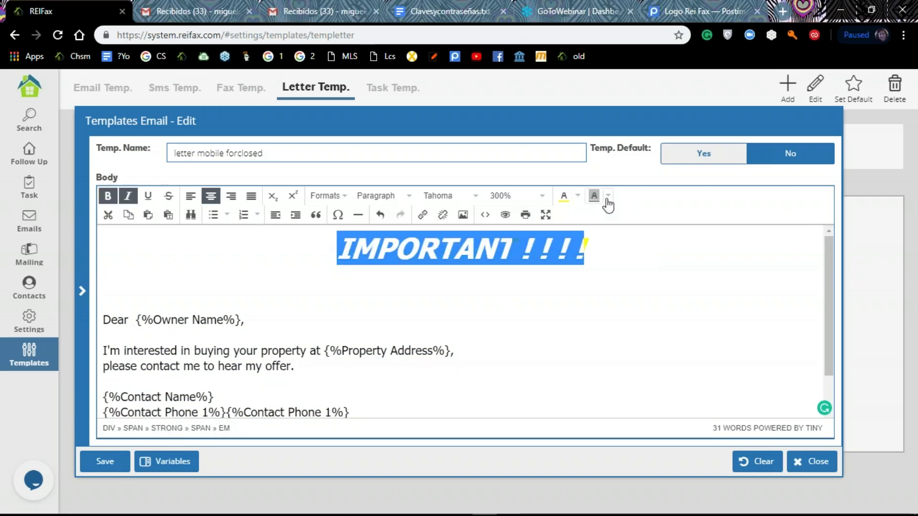
{"action": "left_click", "coordinate": [609, 197]}
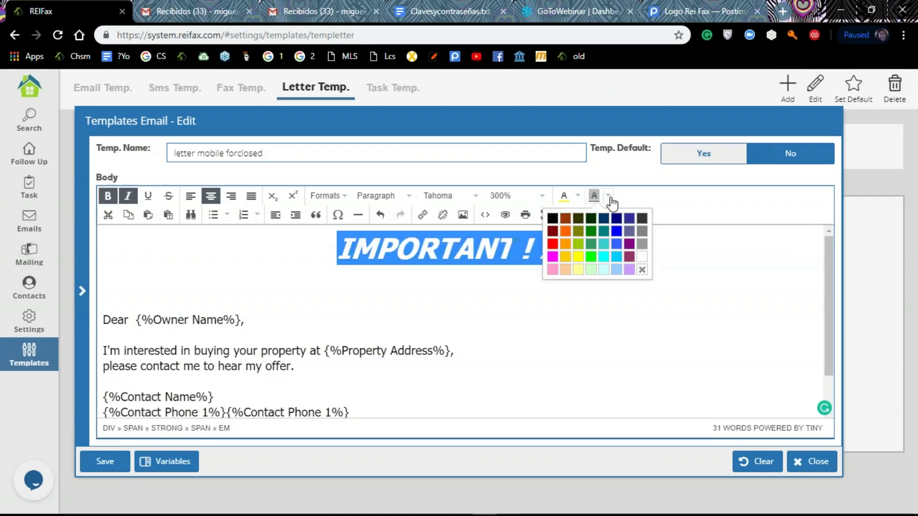
{"action": "left_click", "coordinate": [616, 231]}
{"action": "left_click", "coordinate": [528, 322]}
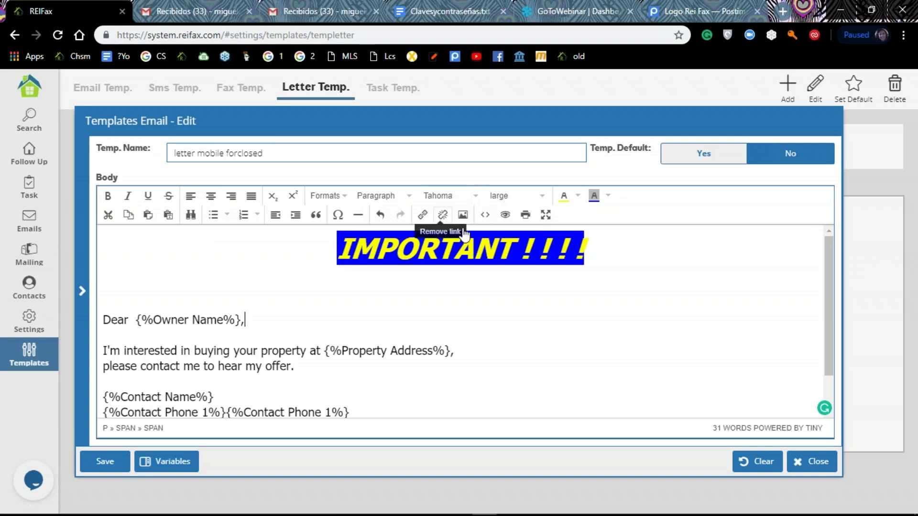
- Change the font of the "IMPORTANT ! ! ! !" heading to Georgia
{"action": "left_click", "coordinate": [346, 250]}
{"action": "left_click_drag", "start_coordinate": [346, 251], "coordinate": [586, 258]}
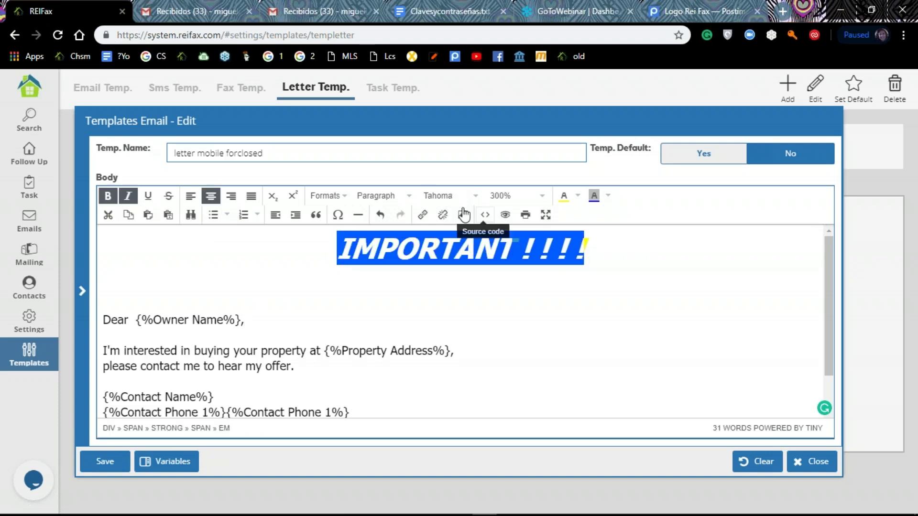
{"action": "left_click", "coordinate": [474, 198]}
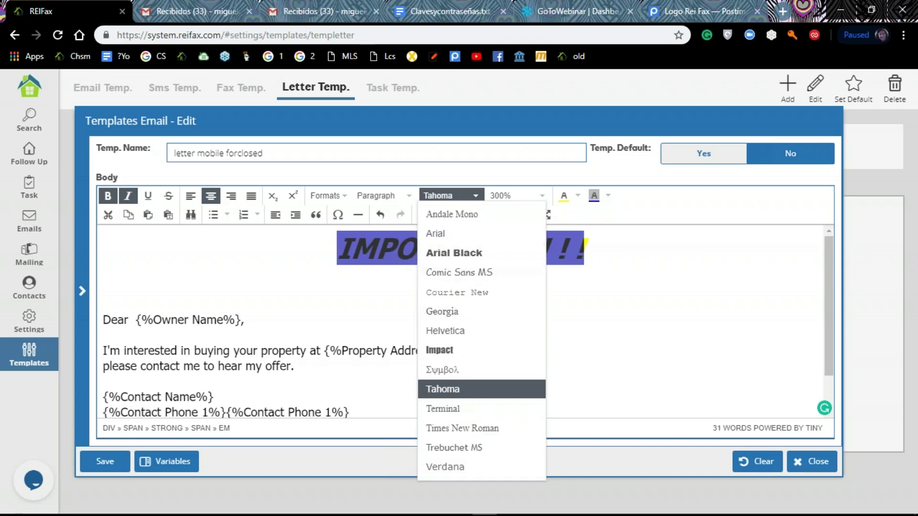
{"action": "left_click", "coordinate": [458, 313]}
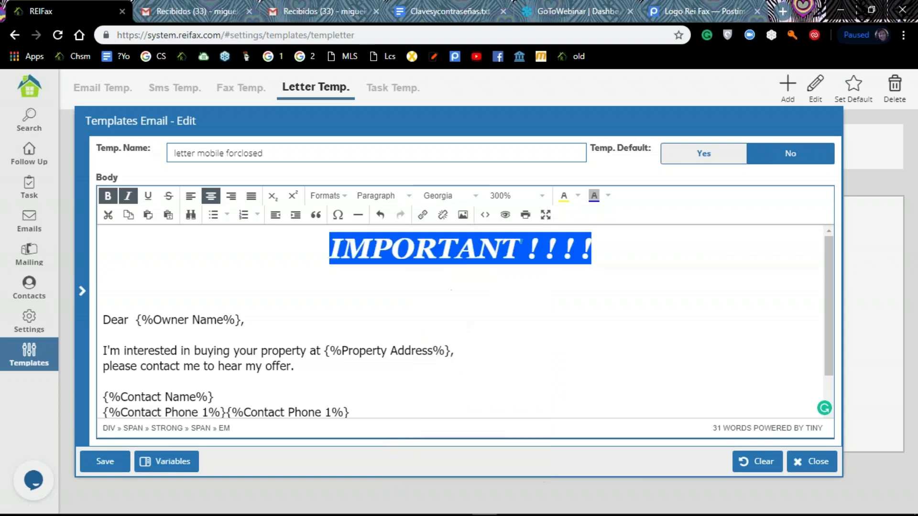
{"action": "left_click", "coordinate": [482, 287]}
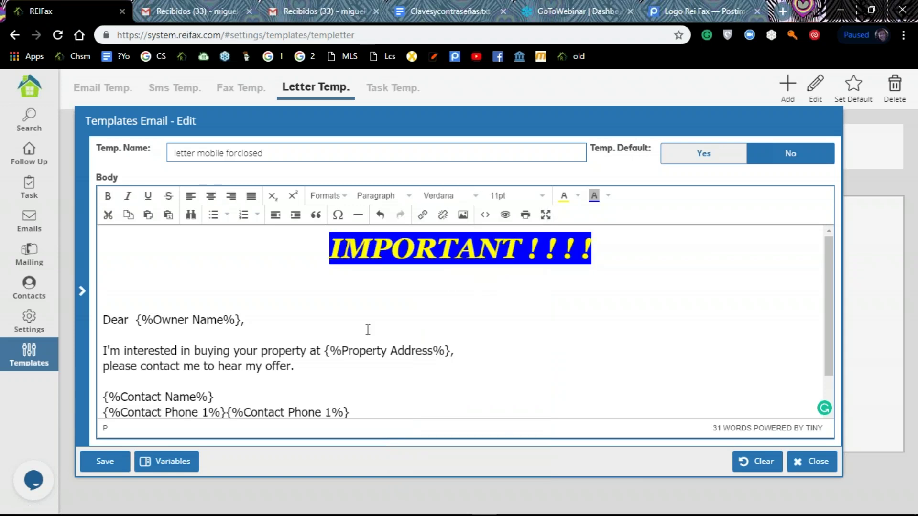
- Italicize all the letter text from the "Dear" greeting through the Contact Email 1 variable
{"action": "scroll", "coordinate": [253, 307], "scroll_direction": "down", "scroll_amount": 1}
{"action": "scroll", "coordinate": [254, 307], "scroll_direction": "down", "scroll_amount": 1}
{"action": "left_click", "coordinate": [111, 278]}
{"action": "left_click_drag", "start_coordinate": [111, 278], "coordinate": [387, 403]}
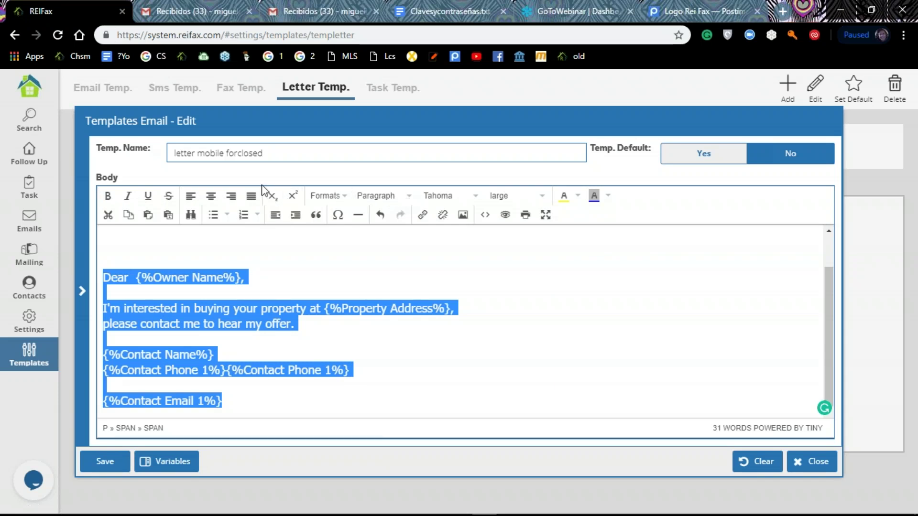
{"action": "left_click", "coordinate": [127, 197]}
{"action": "left_click", "coordinate": [367, 321]}
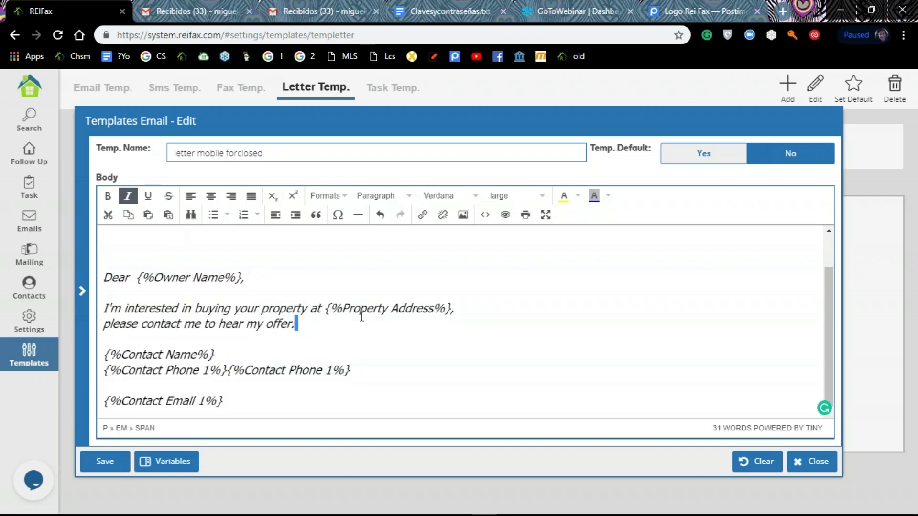
- Underline the Property Address variable in the letter body
{"action": "left_click_drag", "start_coordinate": [330, 308], "coordinate": [450, 314]}
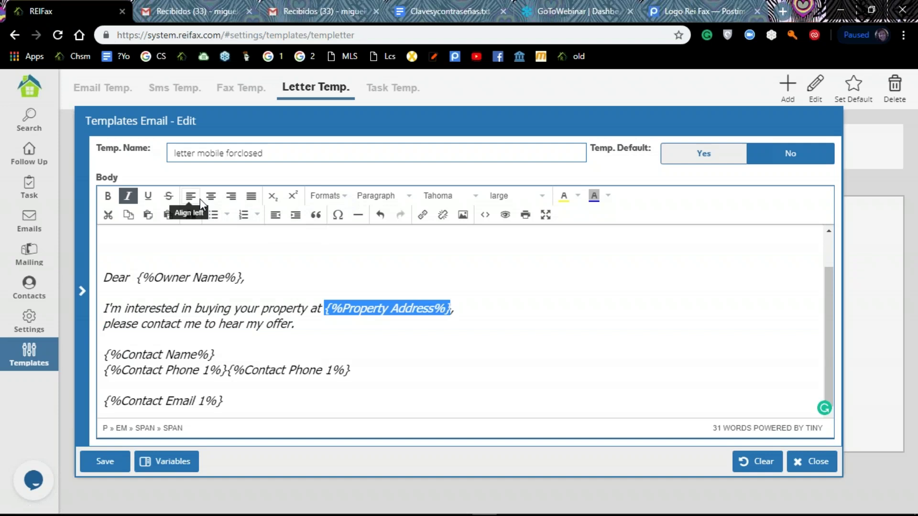
{"action": "left_click", "coordinate": [149, 197]}
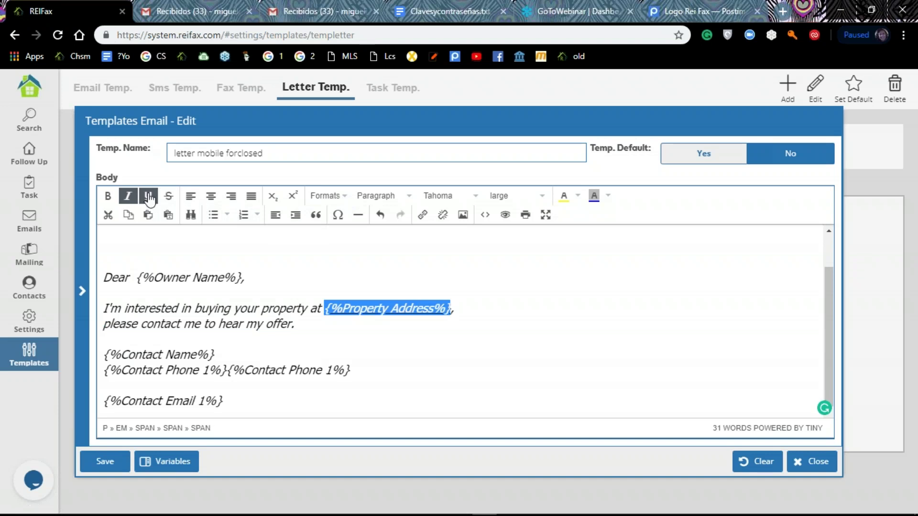
{"action": "left_click", "coordinate": [392, 373]}
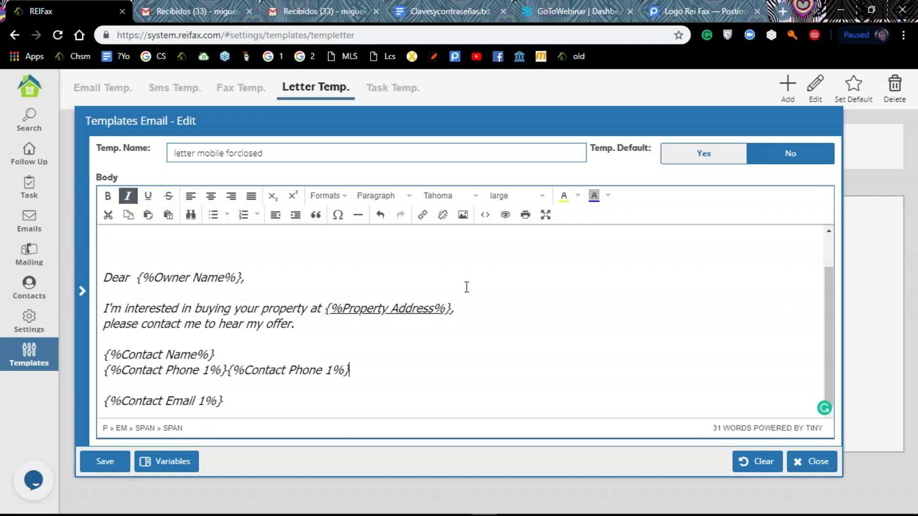
- View the formatted letter in fullscreen and return to the normal editing window
{"action": "left_click", "coordinate": [545, 215]}
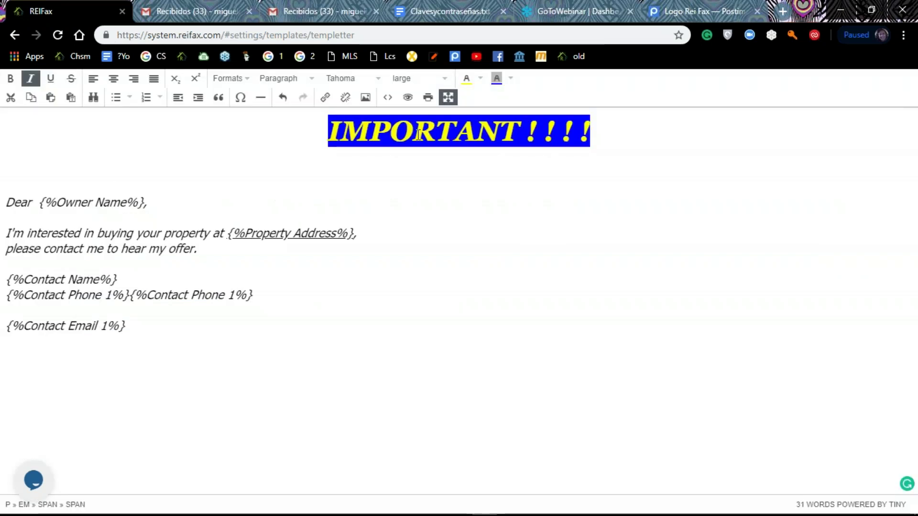
{"action": "left_click", "coordinate": [448, 97]}
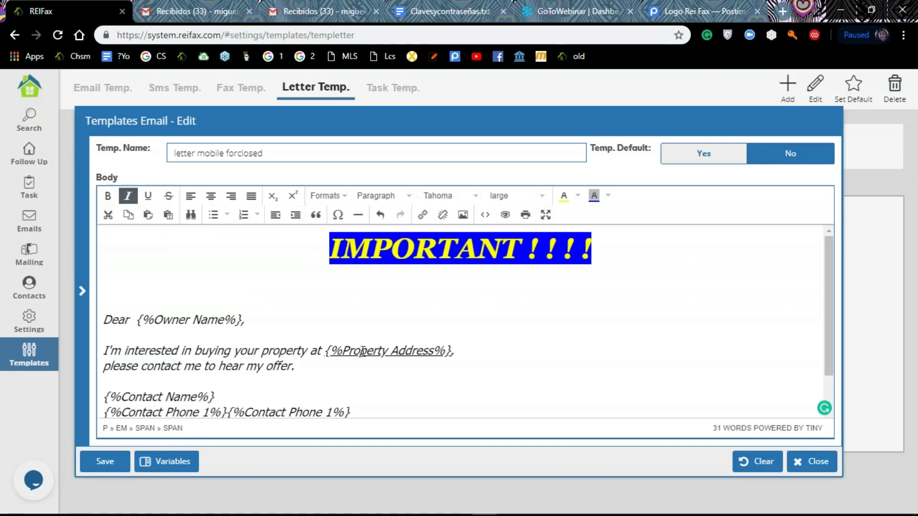
{"action": "scroll", "coordinate": [187, 311], "scroll_direction": "down", "scroll_amount": 1}
{"action": "scroll", "coordinate": [187, 311], "scroll_direction": "up", "scroll_amount": 1}
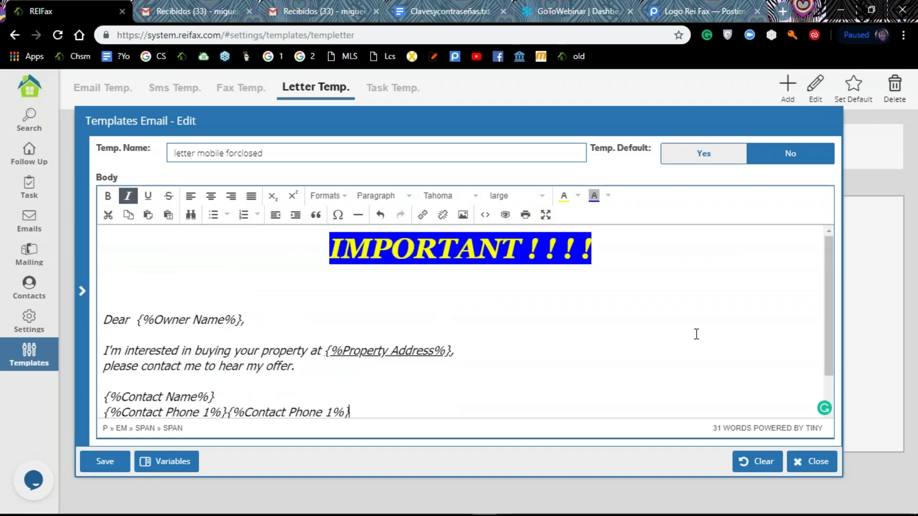
- Add three line breaks after the Contact Email 1 variable at the end of the letter
{"action": "left_click_drag", "start_coordinate": [825, 308], "coordinate": [827, 363]}
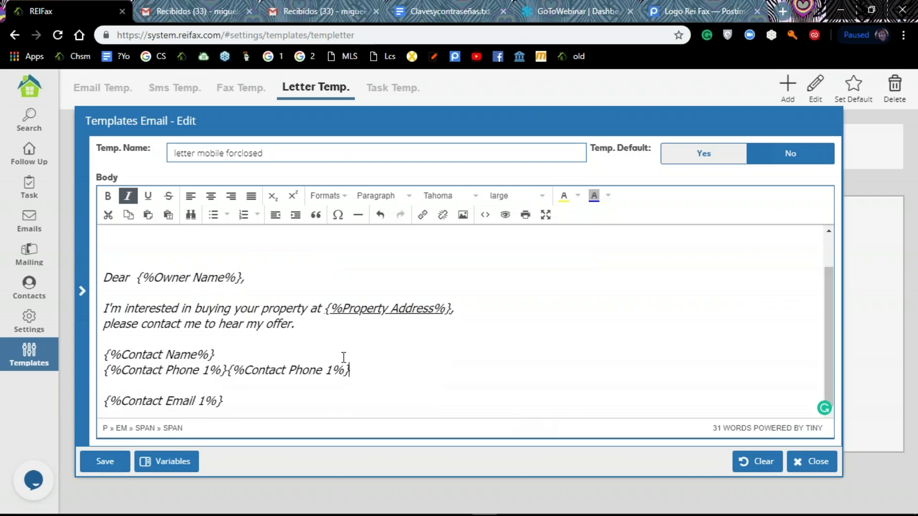
{"action": "left_click", "coordinate": [225, 401]}
{"action": "key", "text": "Return"}
{"action": "key", "text": "Return"}
{"action": "key", "text": "Return"}
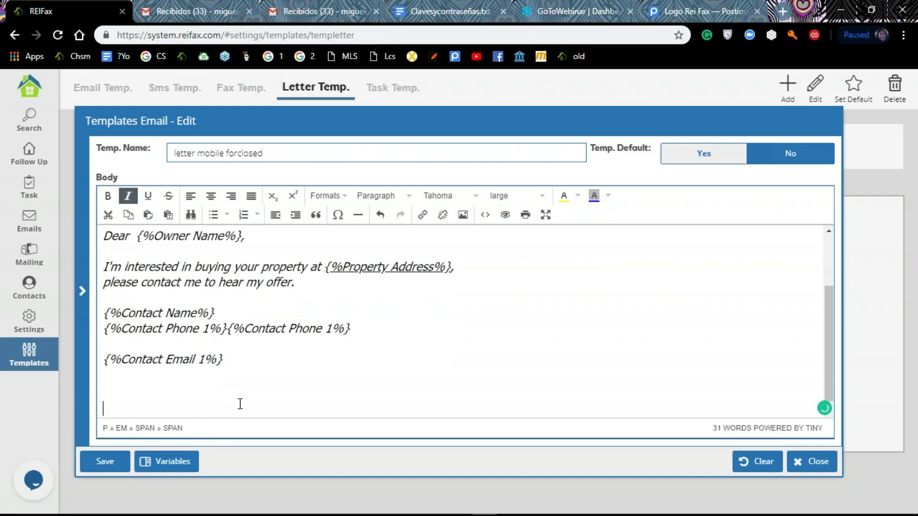
- Start inserting an image at the end of the letter and copy the direct link of Logo-Rei-Fax.png from Postimage
{"action": "left_click", "coordinate": [462, 215]}
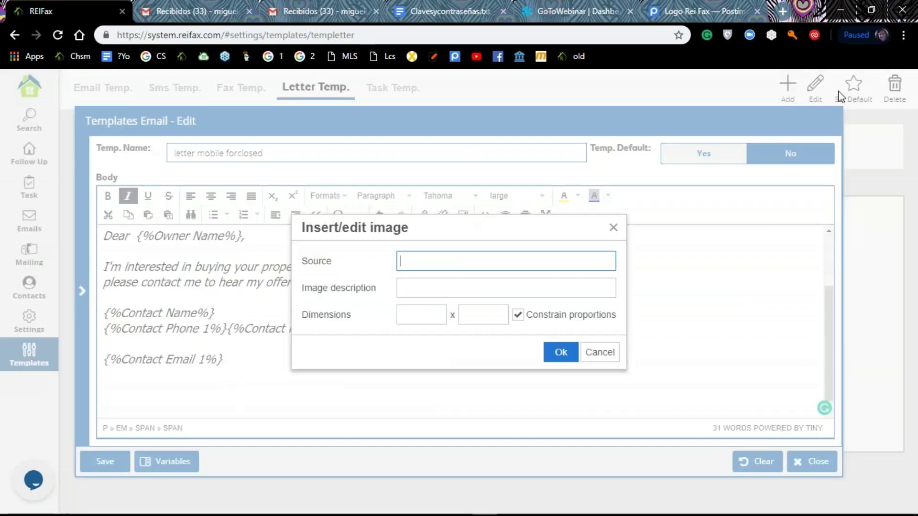
{"action": "left_click", "coordinate": [698, 11]}
{"action": "right_click", "coordinate": [396, 223]}
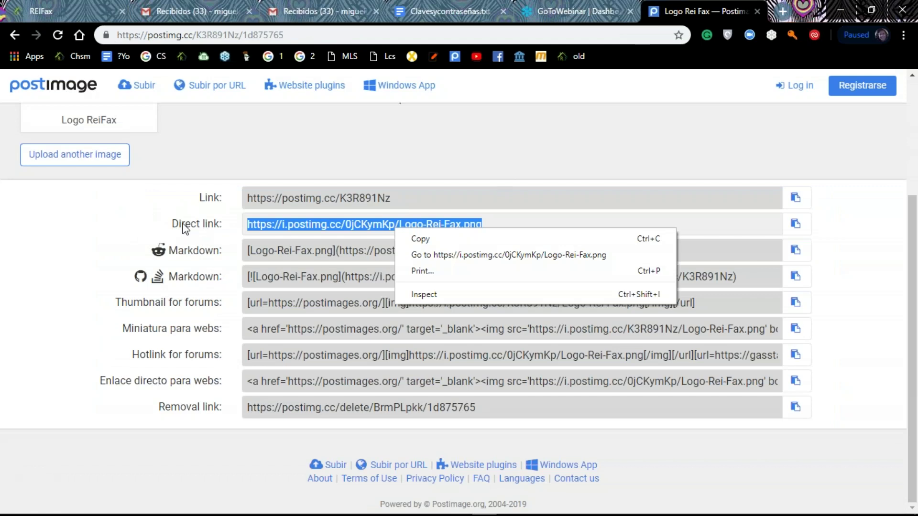
{"action": "left_click", "coordinate": [416, 244]}
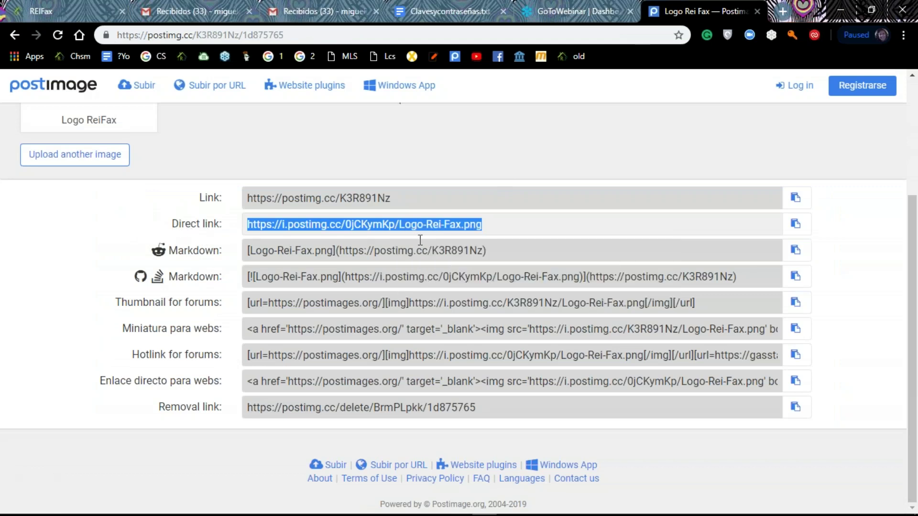
- Back in REIFax, insert the logo at the end of the letter using the copied Logo-Rei-Fax.png direct link and the description "logo"
{"action": "left_click", "coordinate": [89, 6]}
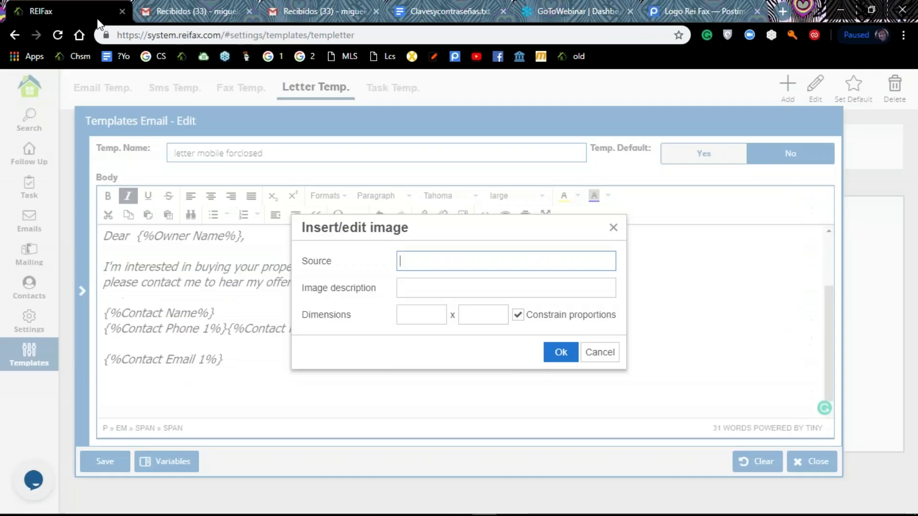
{"action": "right_click", "coordinate": [439, 260]}
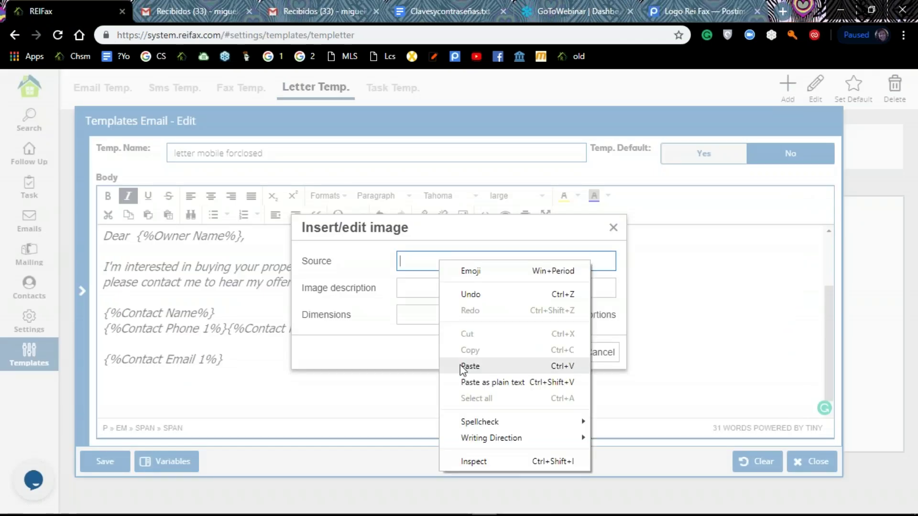
{"action": "left_click", "coordinate": [466, 366]}
{"action": "left_click", "coordinate": [435, 288]}
{"action": "type", "text": "logo"}
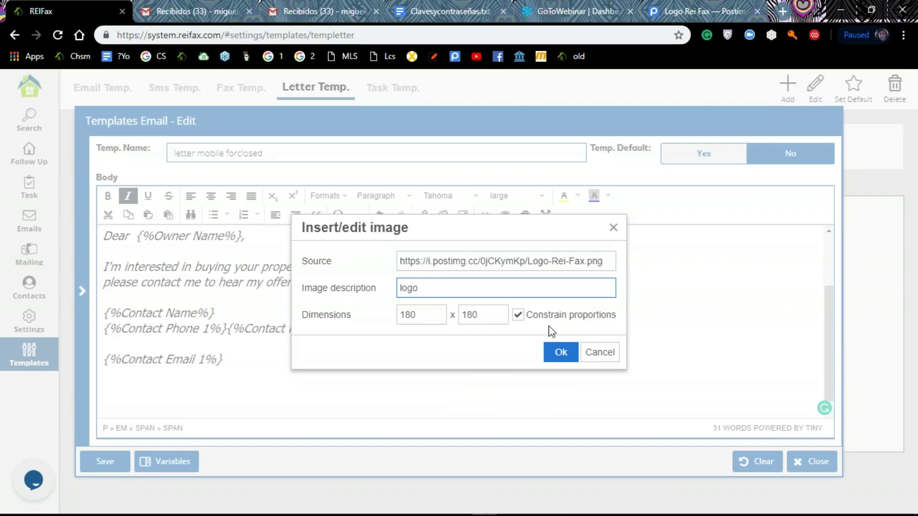
{"action": "left_click", "coordinate": [560, 352]}
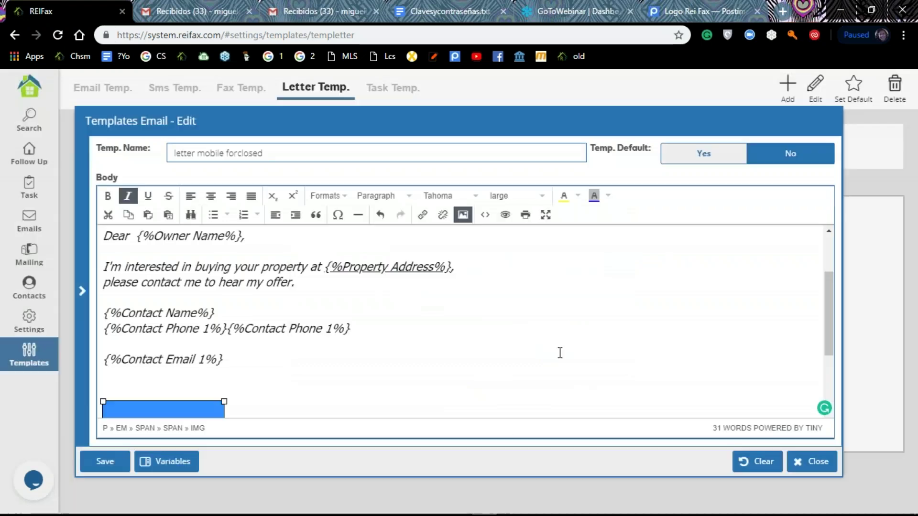
{"action": "left_click", "coordinate": [330, 338]}
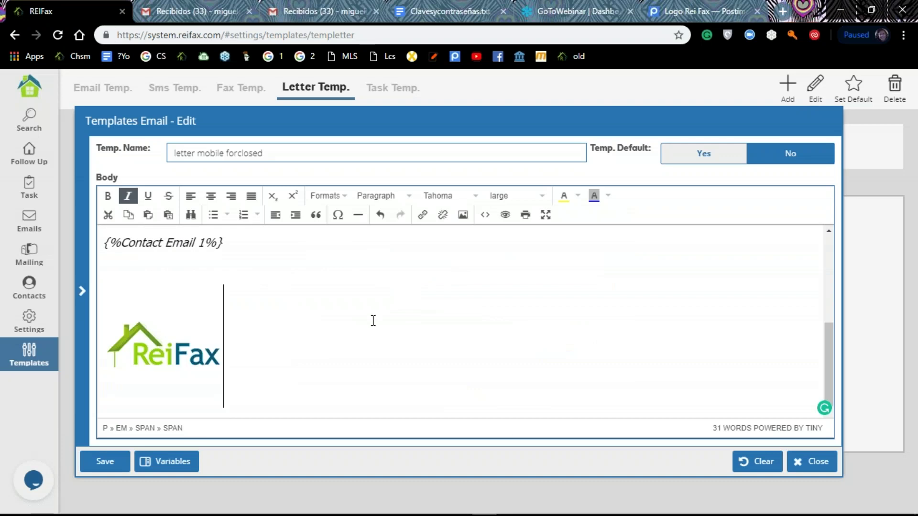
- Center-align the letter content from the "Dear {%Owner Name%}" line through the ReiFax logo
{"action": "scroll", "coordinate": [373, 322], "scroll_direction": "up", "scroll_amount": 3}
{"action": "scroll", "coordinate": [373, 321], "scroll_direction": "up", "scroll_amount": 1}
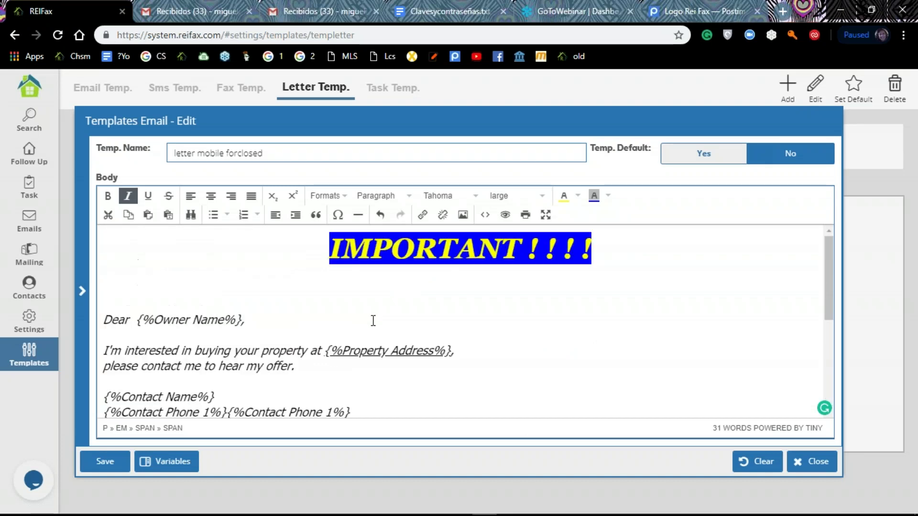
{"action": "scroll", "coordinate": [374, 321], "scroll_direction": "down", "scroll_amount": 5}
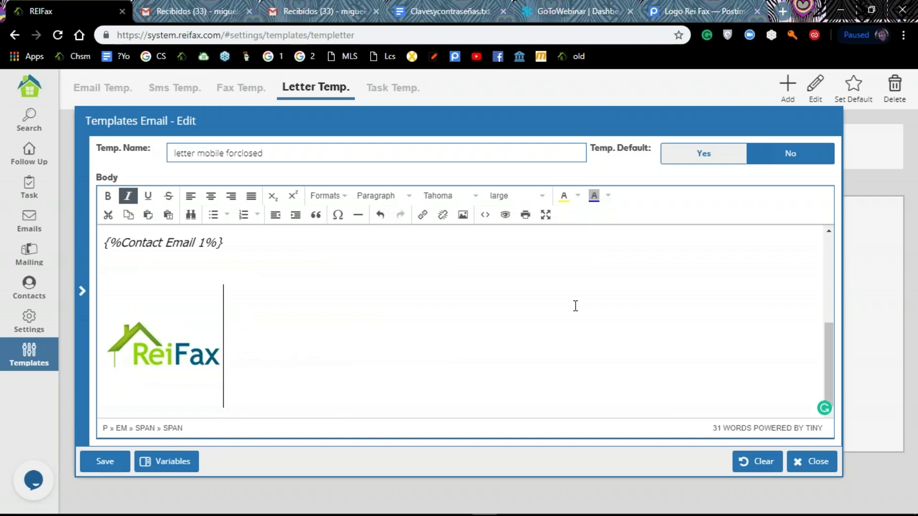
{"action": "scroll", "coordinate": [232, 358], "scroll_direction": "up", "scroll_amount": 5}
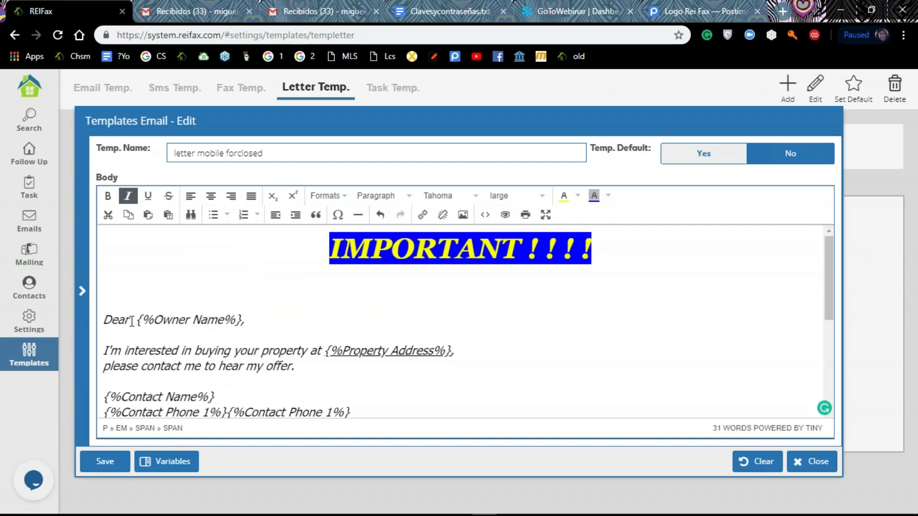
{"action": "left_click_drag", "start_coordinate": [102, 321], "coordinate": [222, 472]}
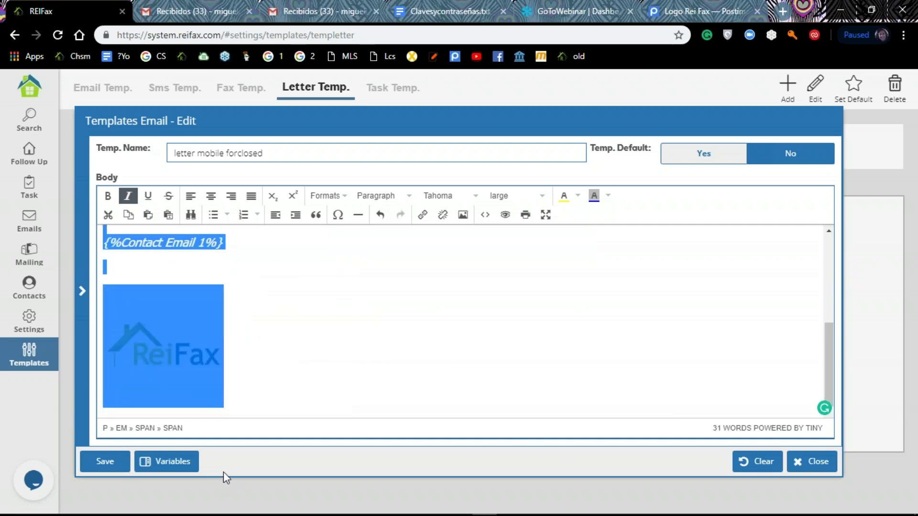
{"action": "left_click", "coordinate": [216, 201]}
{"action": "left_click", "coordinate": [276, 321]}
- Review the centered letter, save the "letter mobile forclosed" template and dismiss the confirmation message
{"action": "scroll", "coordinate": [276, 322], "scroll_direction": "up", "scroll_amount": 5}
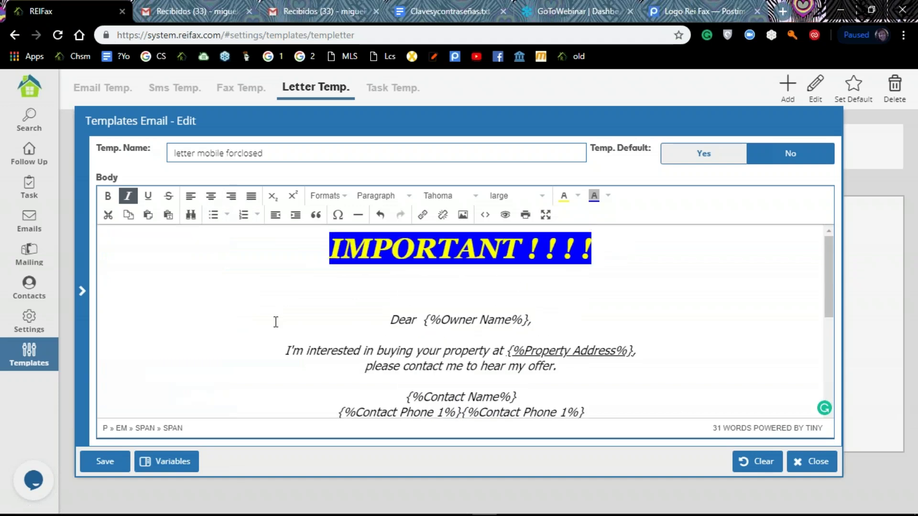
{"action": "scroll", "coordinate": [276, 322], "scroll_direction": "down", "scroll_amount": 5}
{"action": "scroll", "coordinate": [275, 322], "scroll_direction": "up", "scroll_amount": 3}
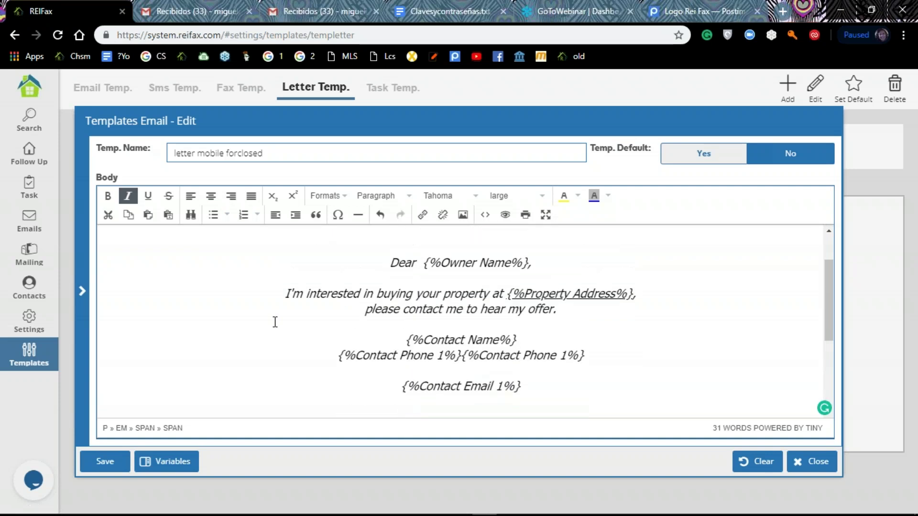
{"action": "scroll", "coordinate": [275, 322], "scroll_direction": "up", "scroll_amount": 2}
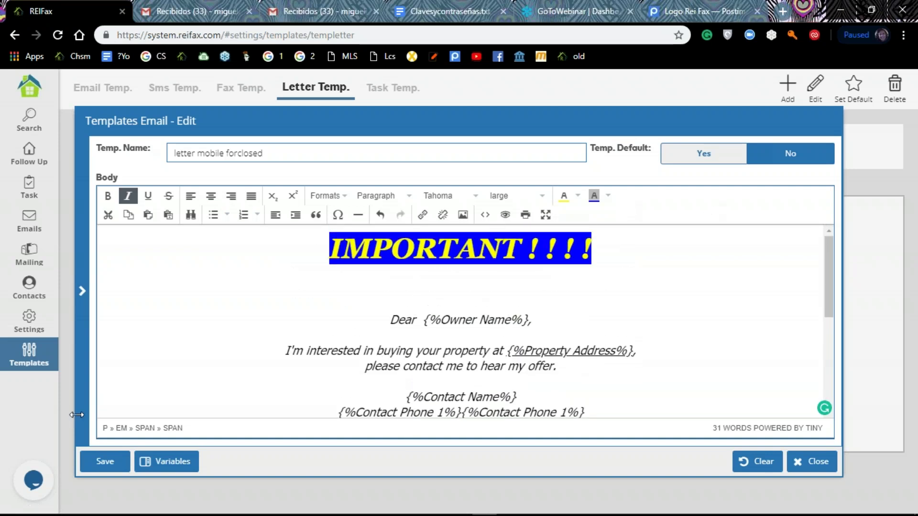
{"action": "left_click", "coordinate": [101, 463]}
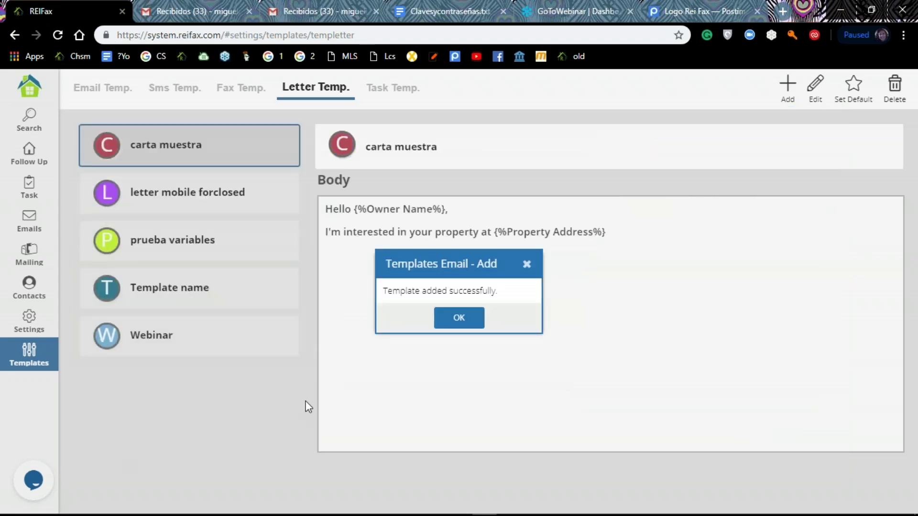
{"action": "left_click", "coordinate": [457, 318]}
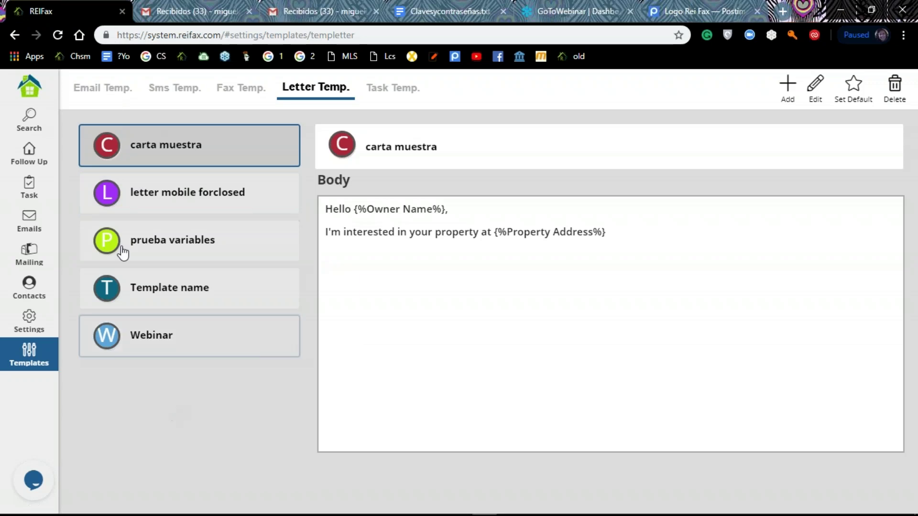
- Look through the email, SMS and fax template lists
{"action": "left_click", "coordinate": [97, 98]}
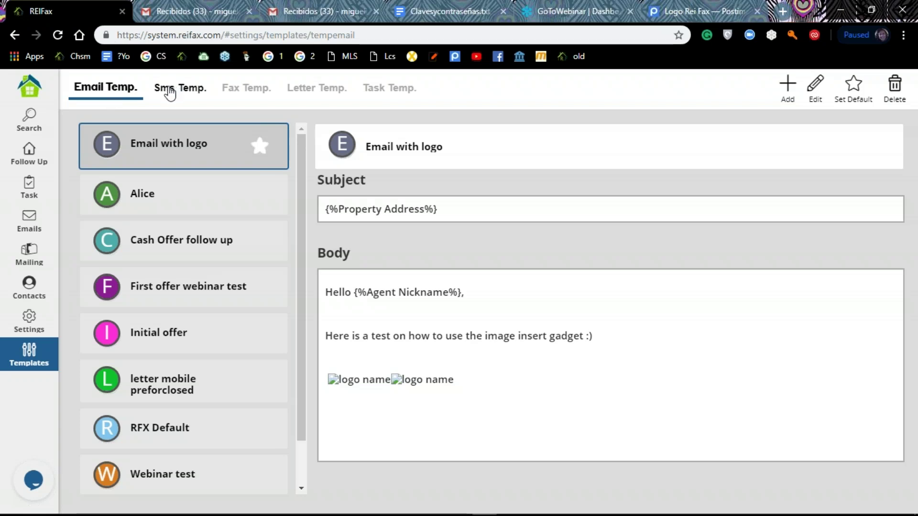
{"action": "left_click", "coordinate": [190, 95]}
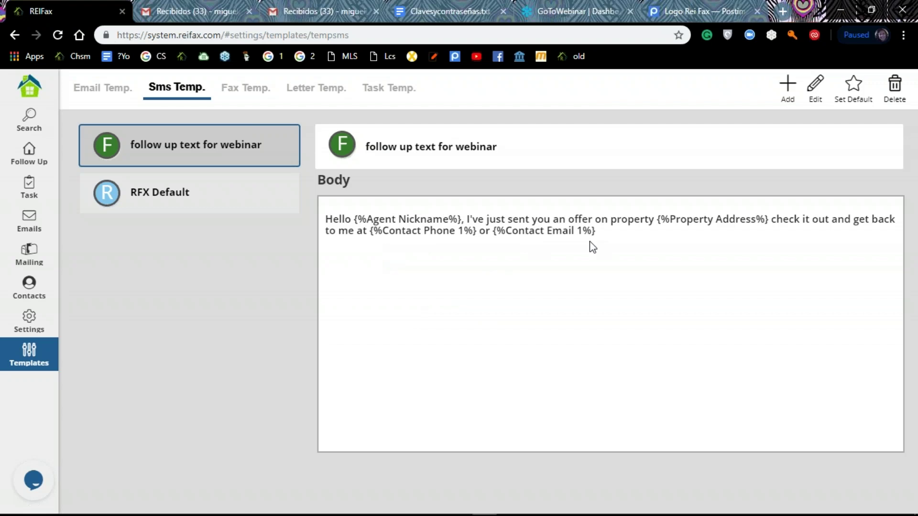
{"action": "left_click", "coordinate": [239, 92]}
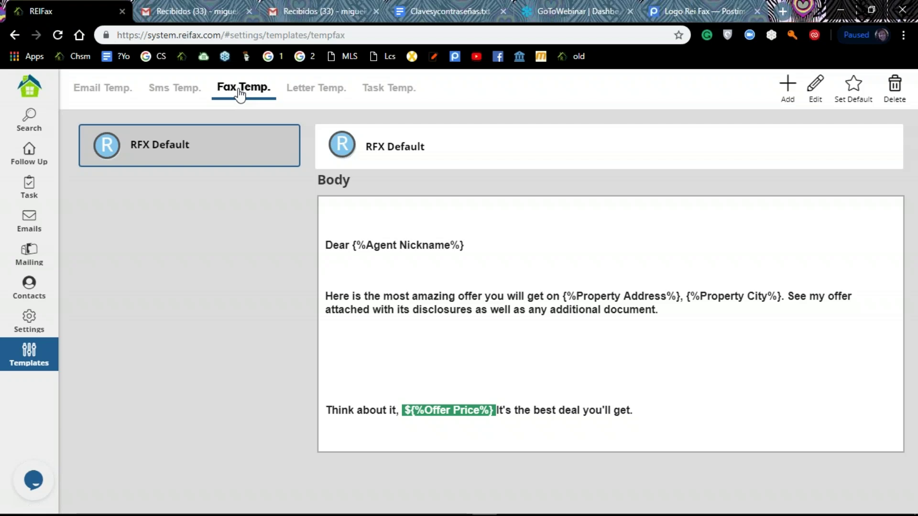
- View the phone call configuration and the email delivery and reader configuration in the account settings
{"action": "left_click", "coordinate": [19, 327]}
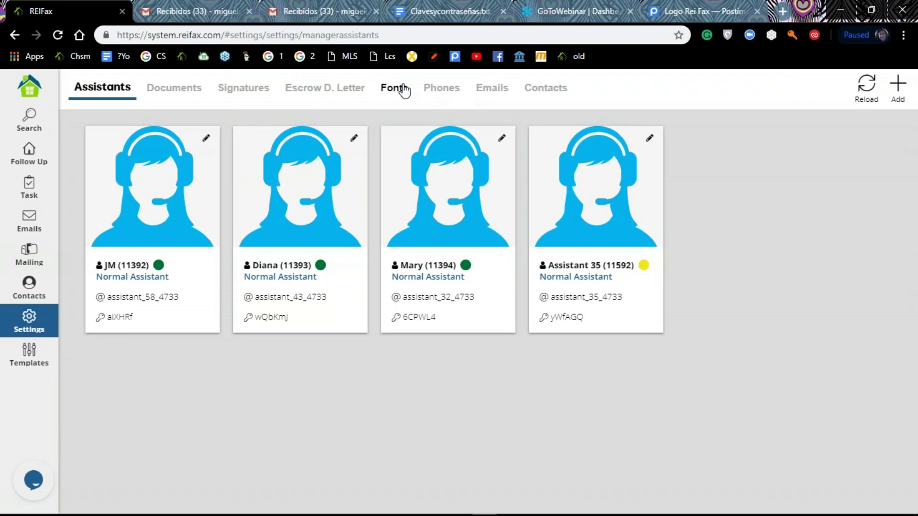
{"action": "left_click", "coordinate": [443, 96]}
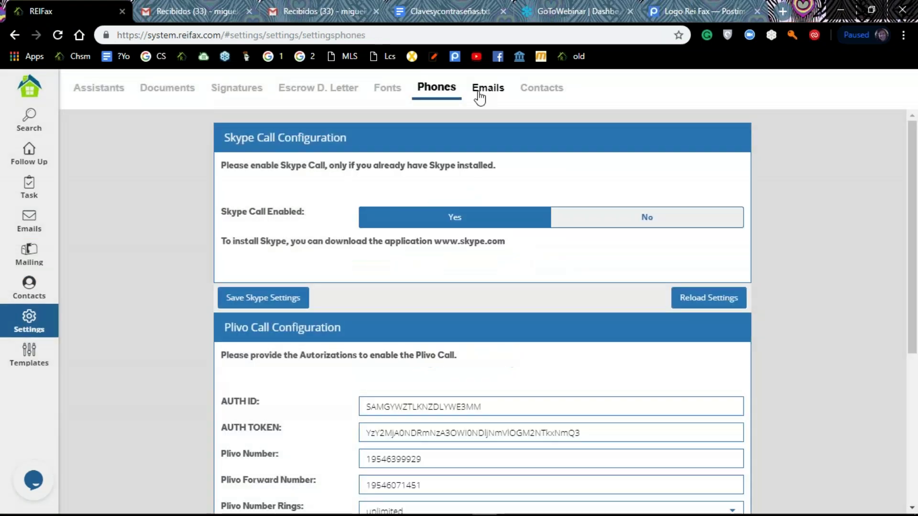
{"action": "left_click", "coordinate": [479, 93]}
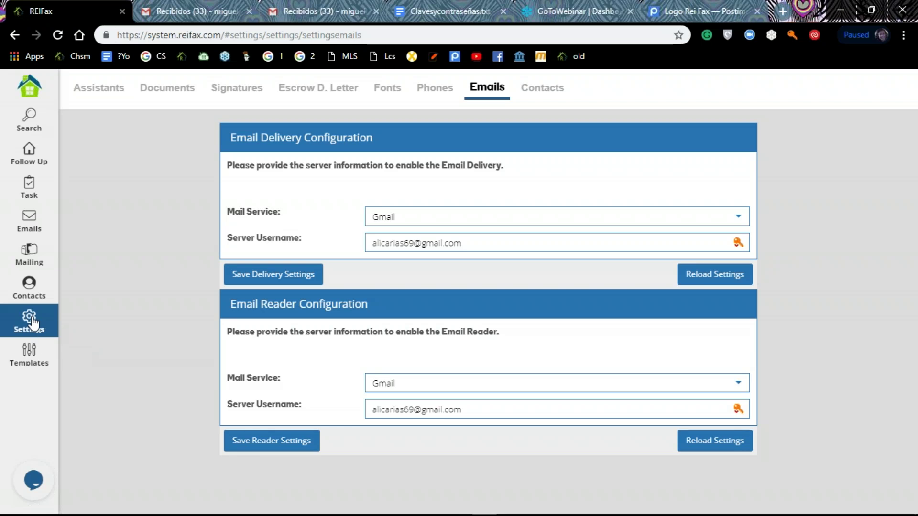
- Return to the templates and view the letter templates and the task templates
{"action": "left_click", "coordinate": [31, 355]}
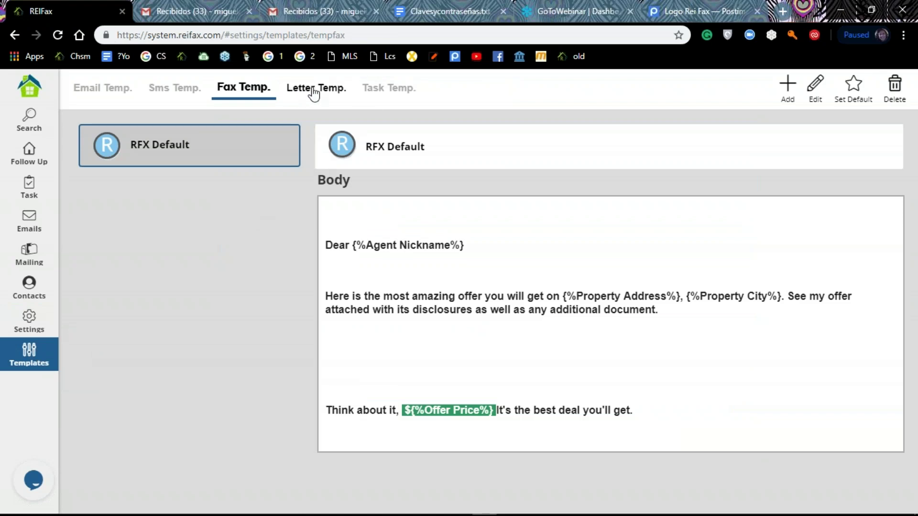
{"action": "left_click", "coordinate": [329, 93]}
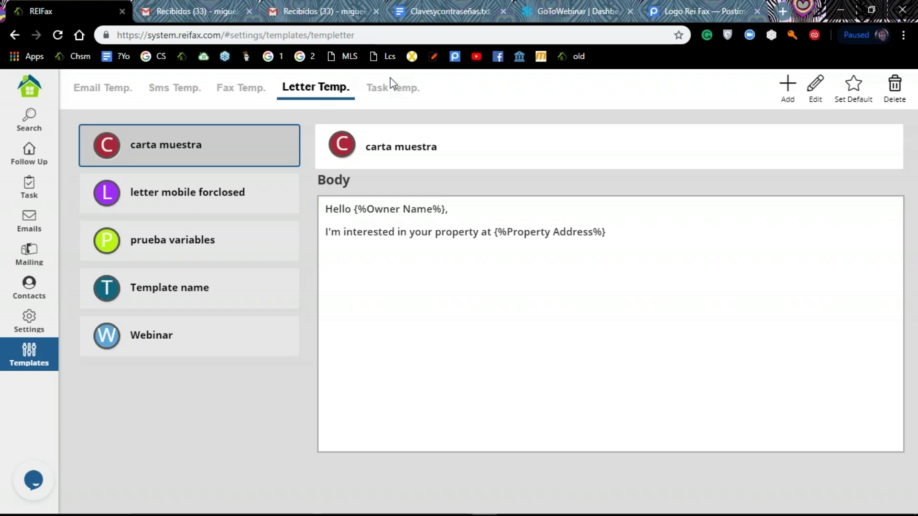
{"action": "left_click", "coordinate": [390, 90]}
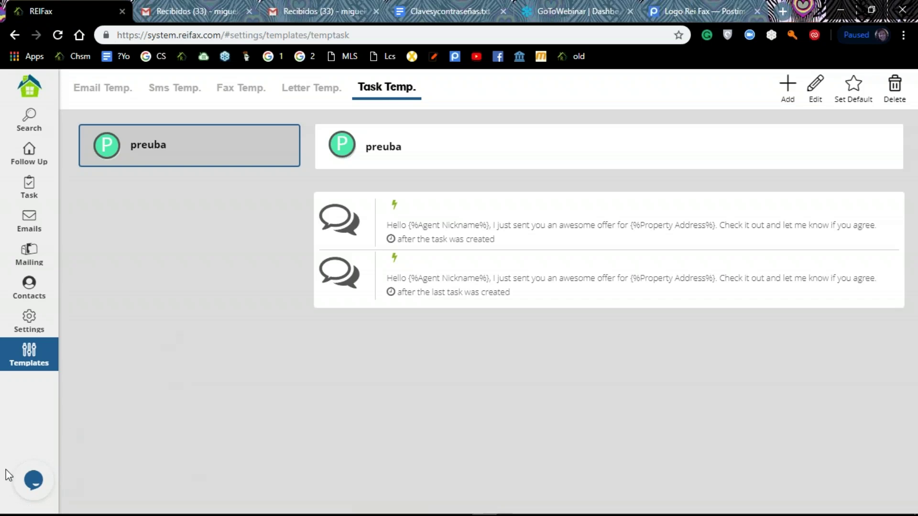
- Open the support live chat and display the email templates alongside it
{"action": "left_click", "coordinate": [33, 482]}
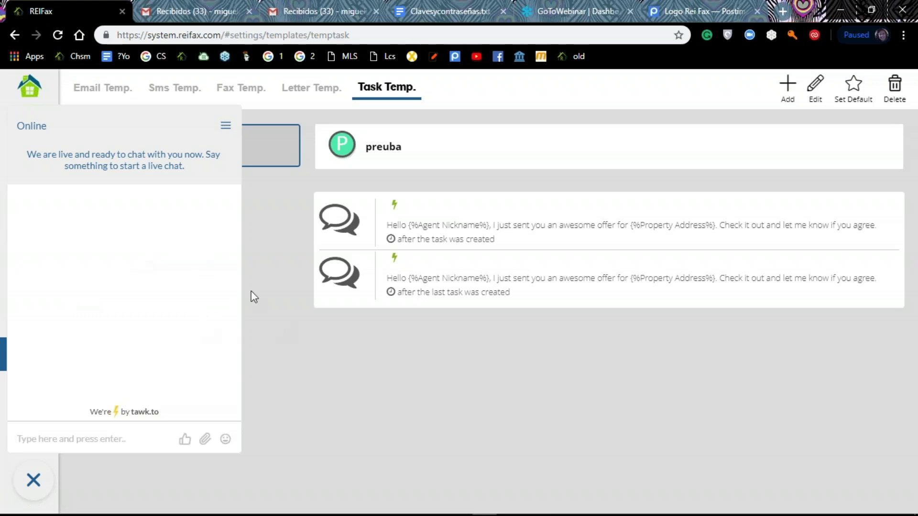
{"action": "left_click", "coordinate": [115, 97]}
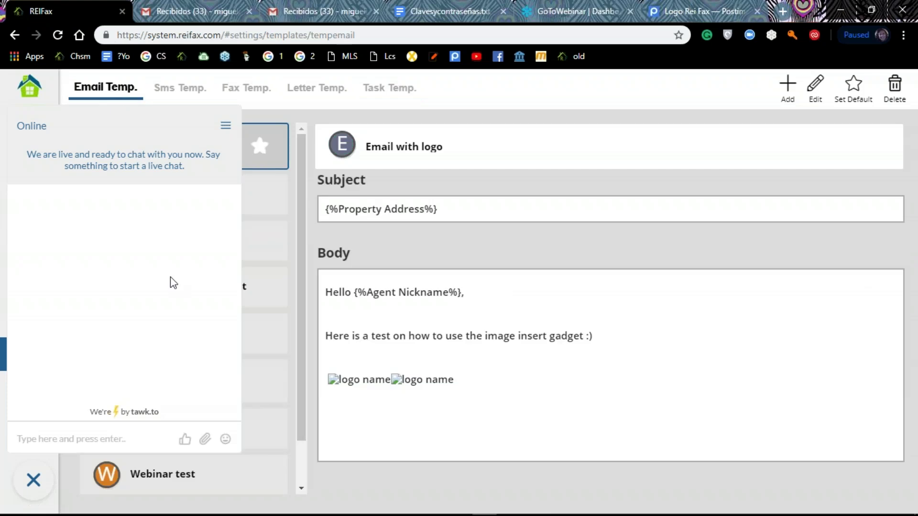